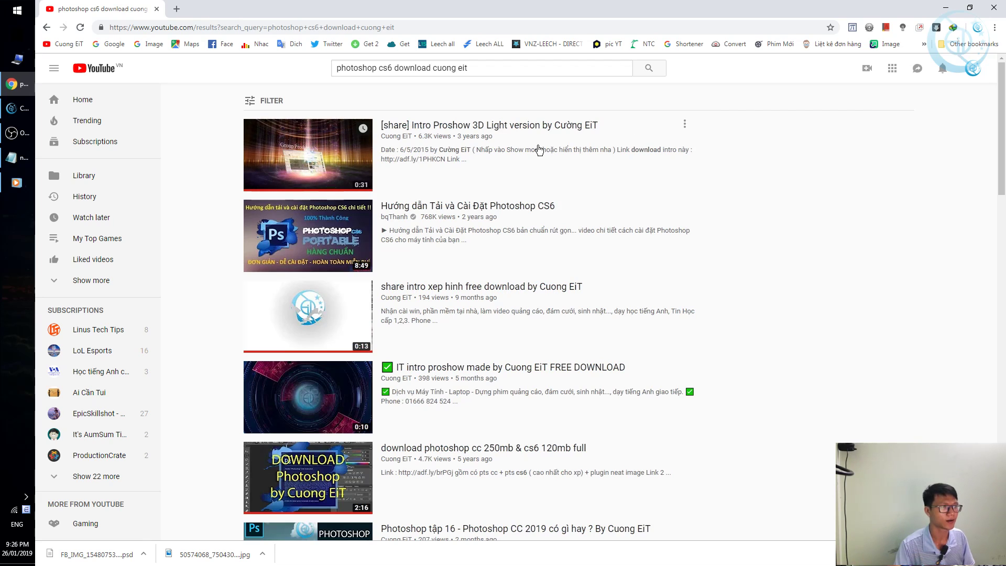
Open the 'download photoshop cc 250mb & cs6 120mb full' video and pause it.
scroll(533, 157, down, 2)
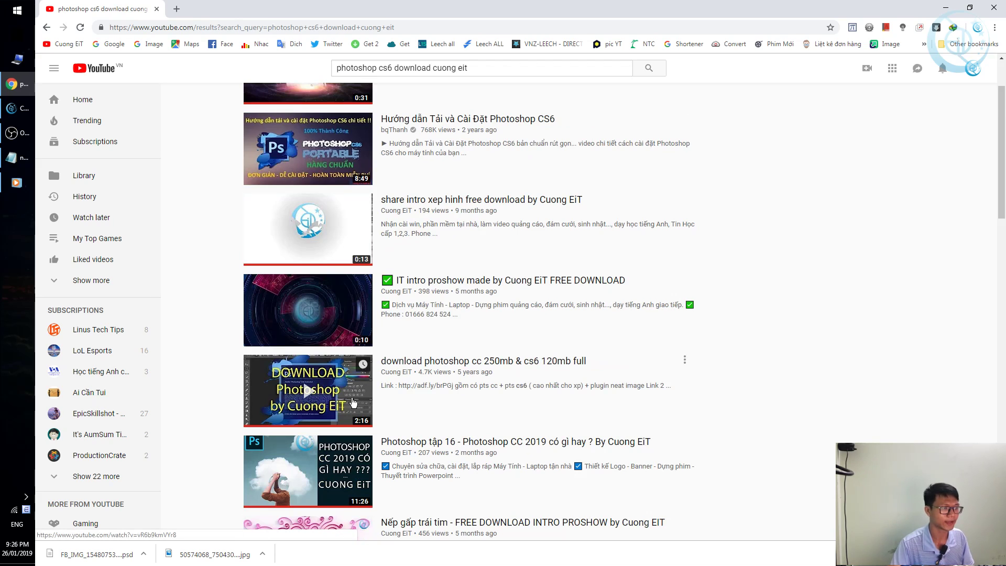
scroll(309, 387, down, 2)
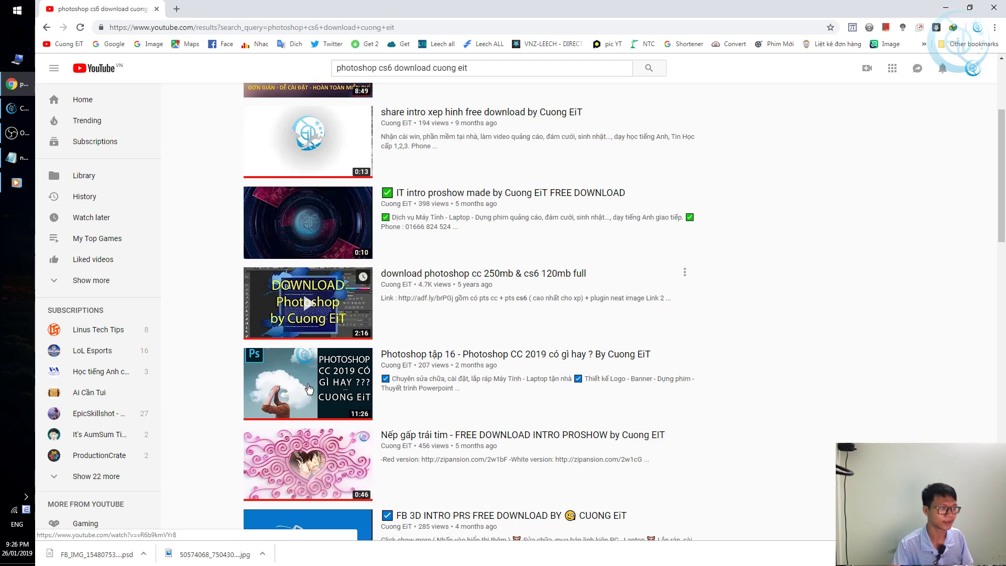
click(277, 313)
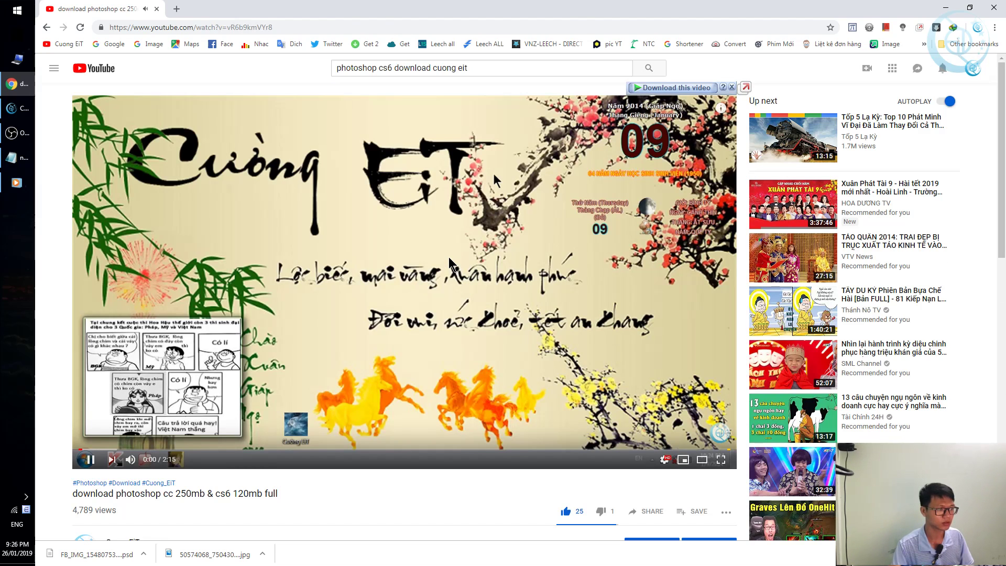
click(448, 257)
Expand the video description and open its first adf.ly link in a new tab.
scroll(436, 268, down, 8)
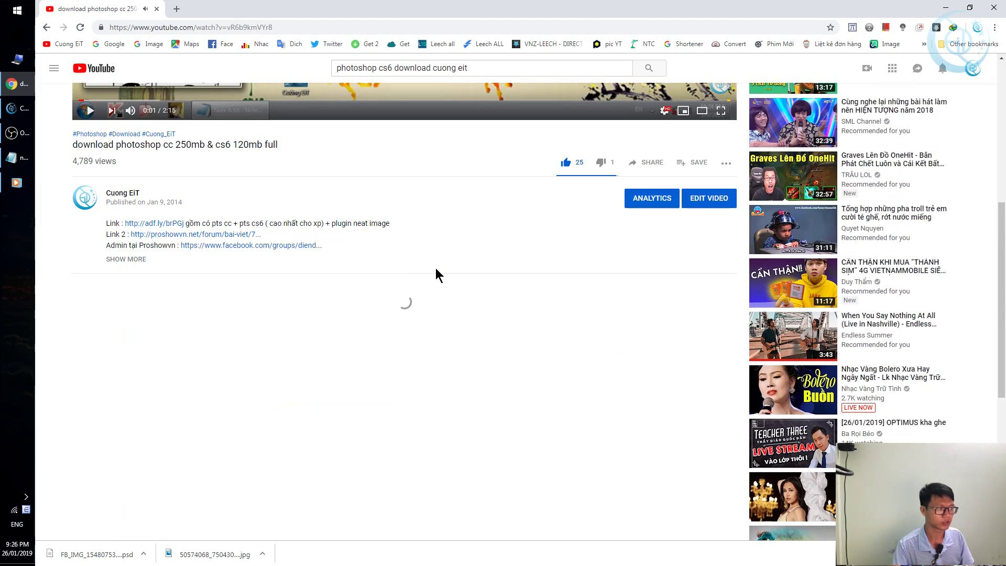
click(115, 260)
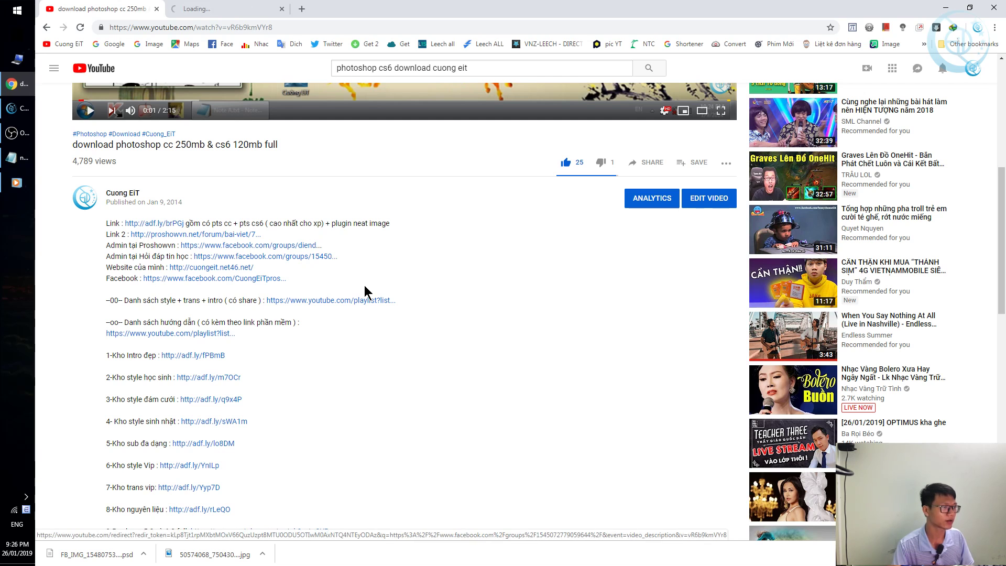
scroll(492, 173, up, 5)
click(235, 9)
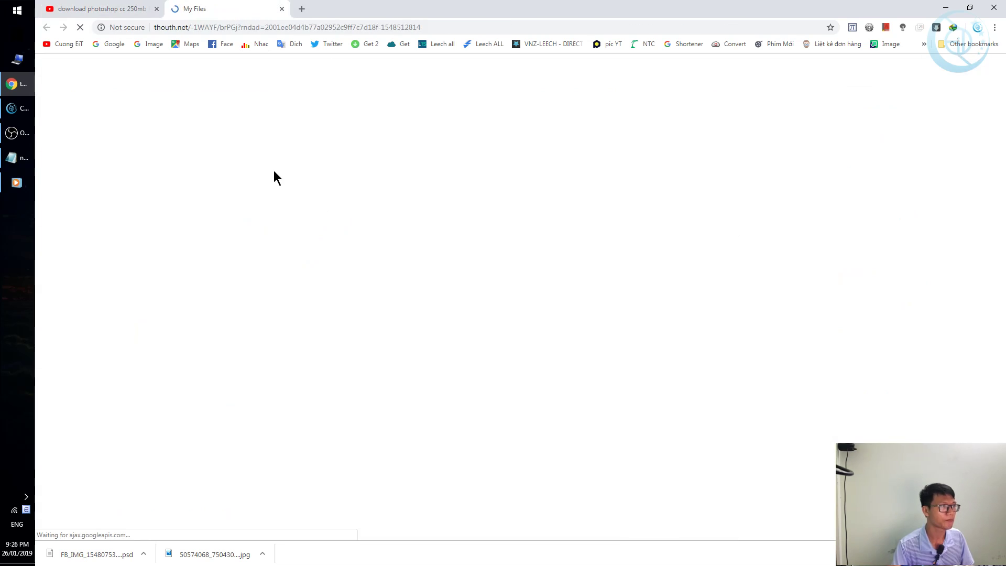
Deny adf.ly's notification prompt, skip the ad, close CryptoTab, and follow the MediaFire redirect.
click(132, 13)
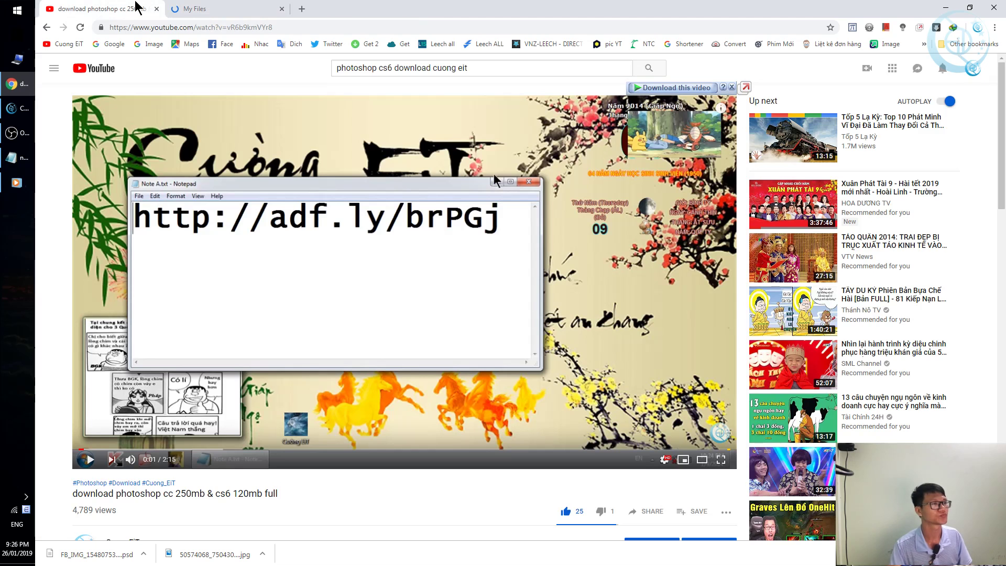
click(225, 9)
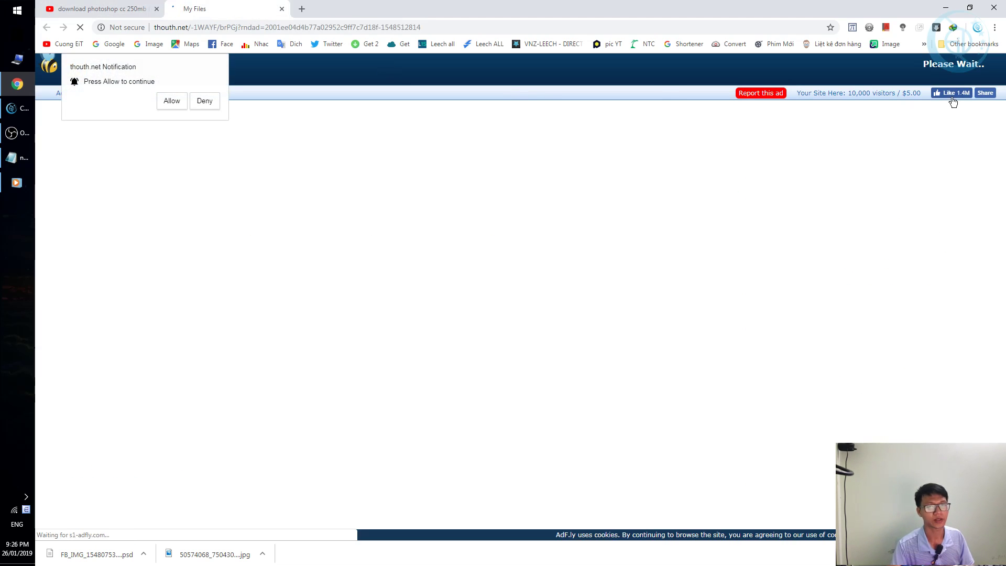
click(213, 105)
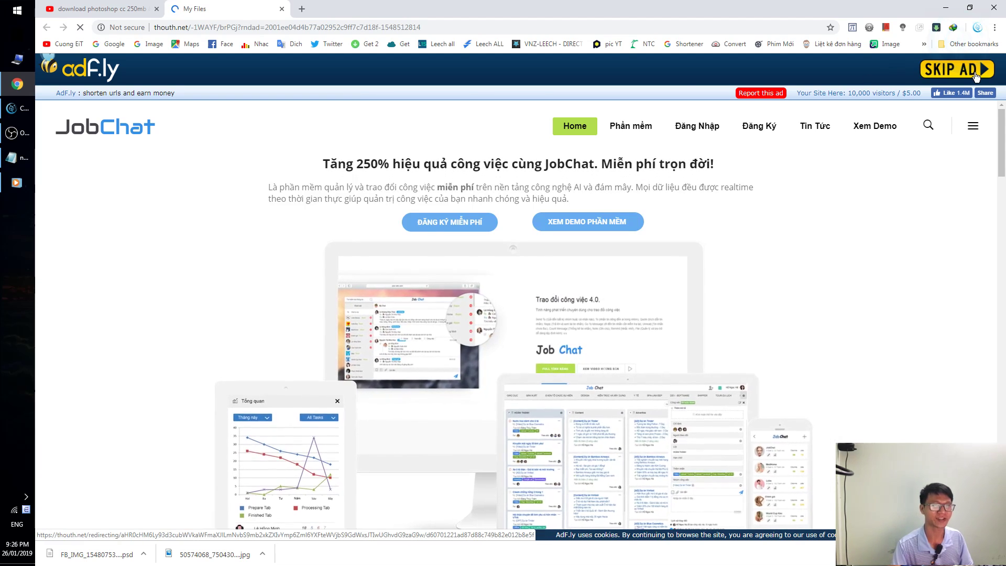
click(936, 69)
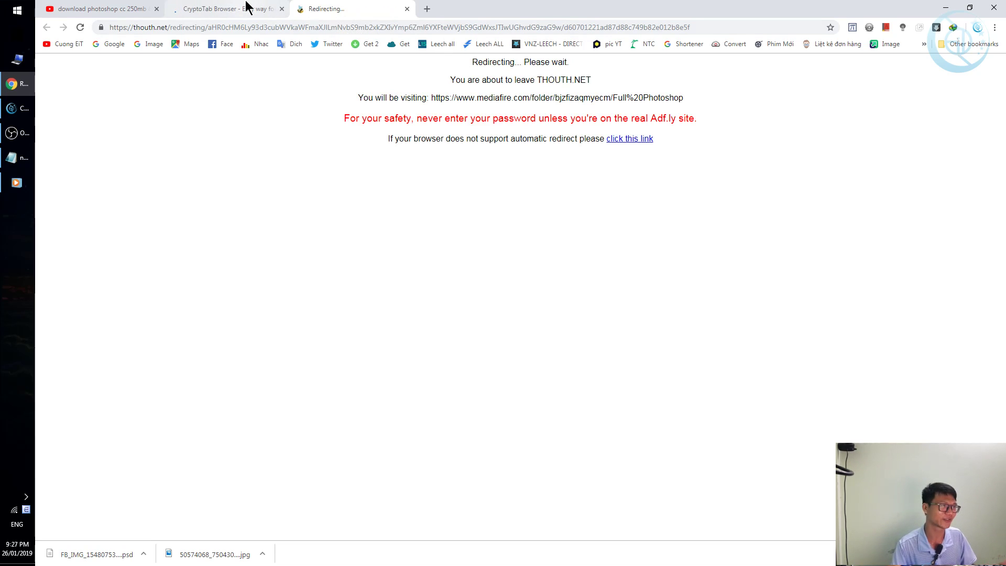
middle_click(246, 8)
click(624, 139)
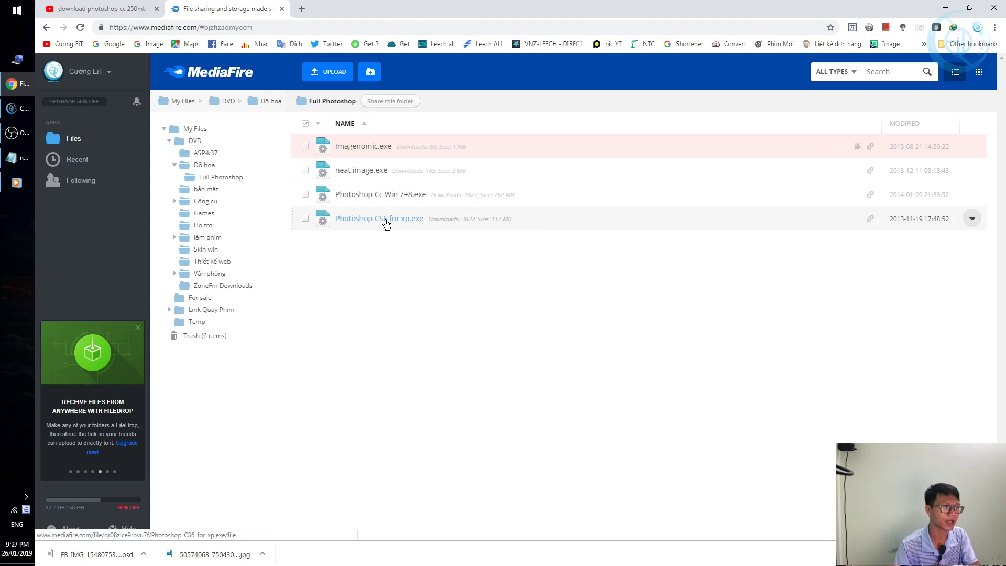
Close the folder tab and start downloading Photoshop CS6 for xp, dismissing IDM's dialog and pop-up.
middle_click(202, 6)
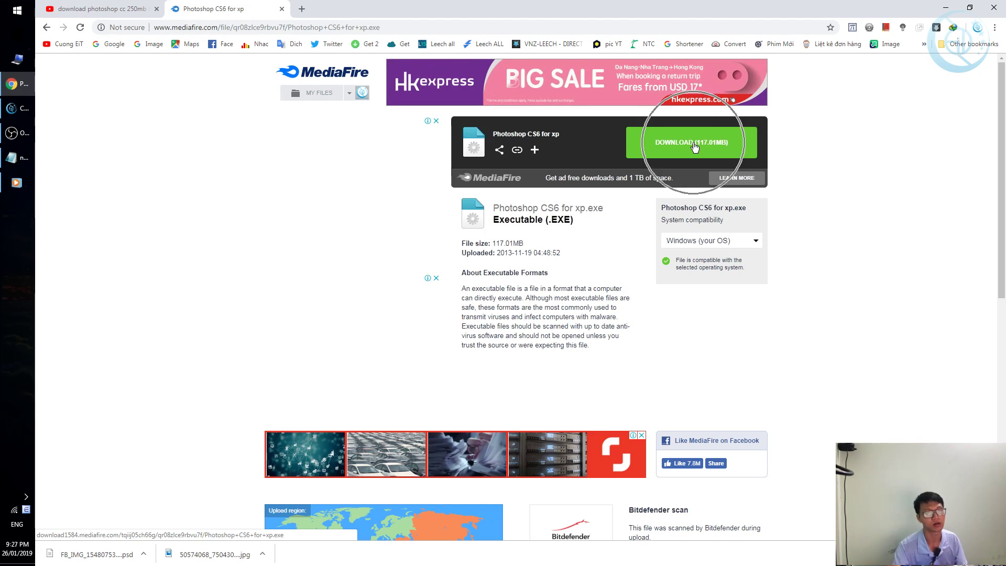
click(702, 148)
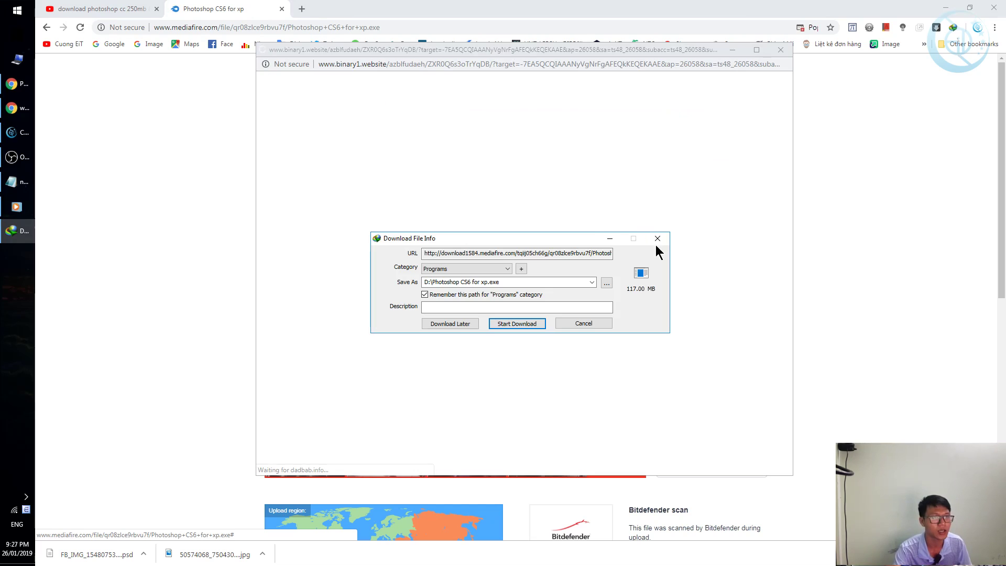
click(657, 238)
click(781, 49)
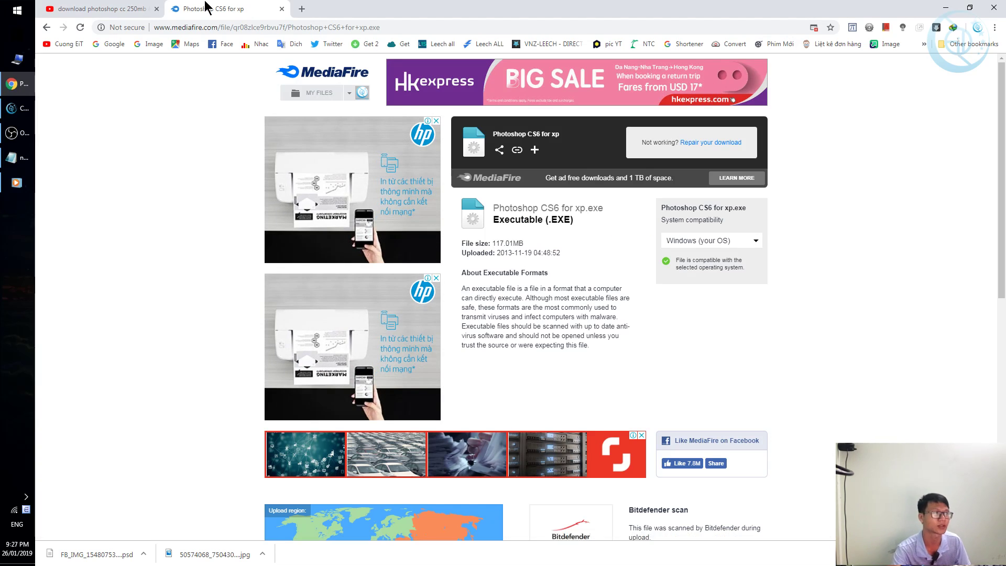
Minimise and restore the browser, then close the MediaFire file page tab.
click(946, 7)
mouse_move(380, 4)
mouse_down()
mouse_move(135, 152)
mouse_move(234, 33)
mouse_up()
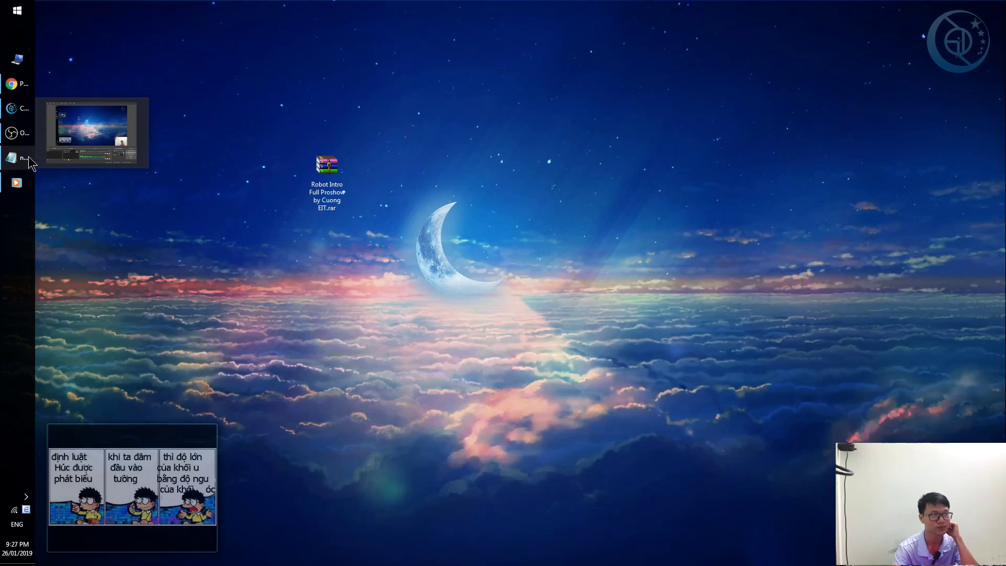
mouse_move(29, 142)
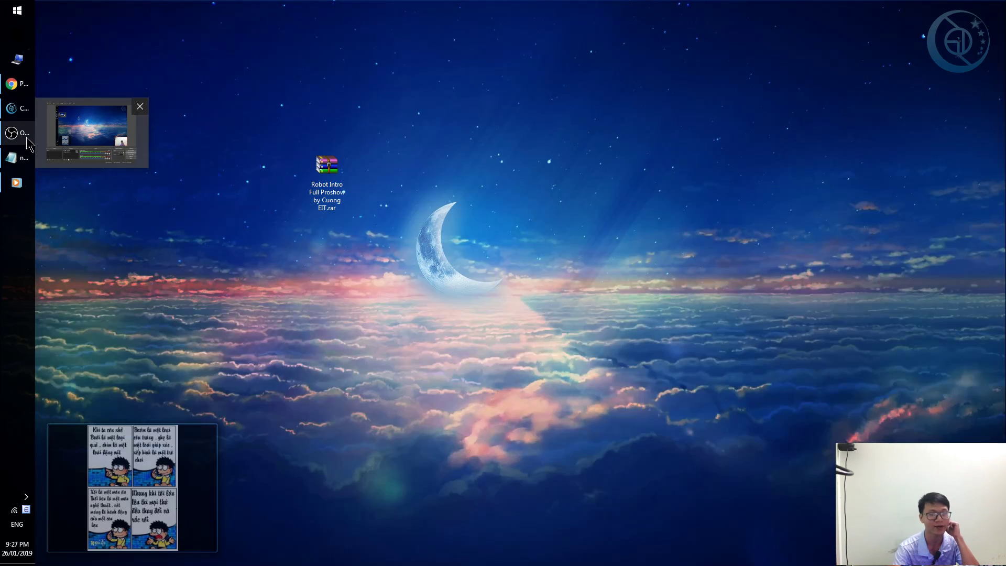
click(16, 84)
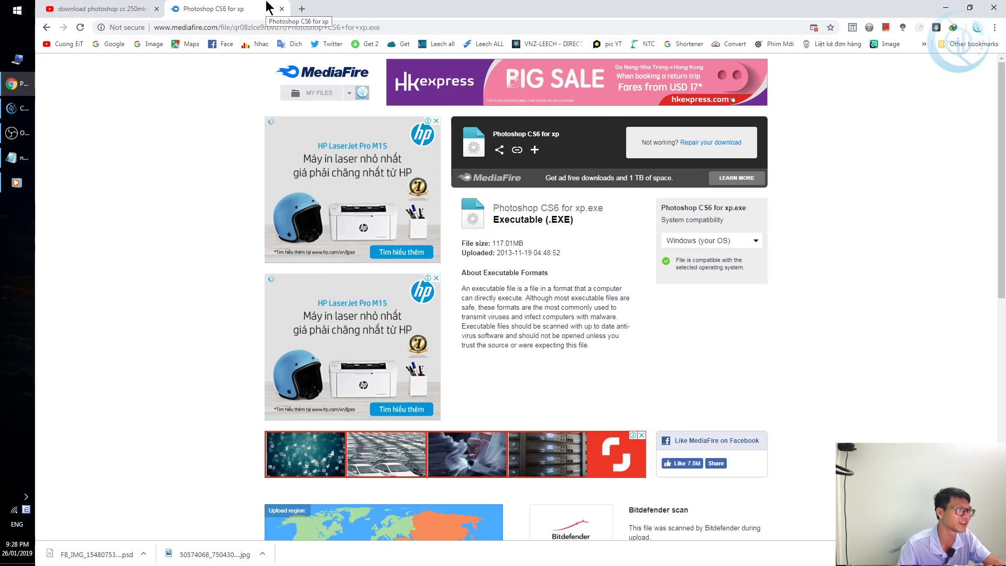
click(282, 9)
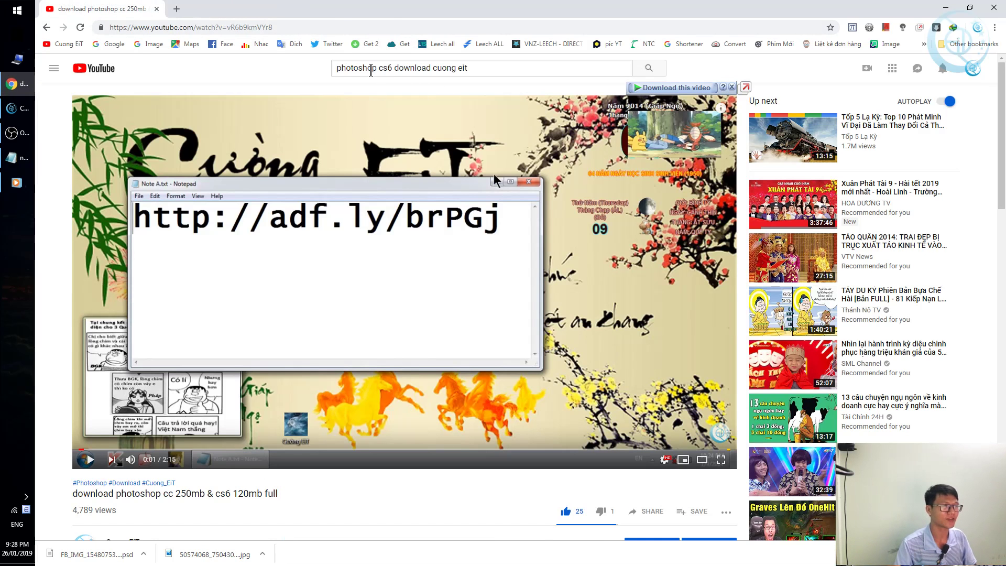
Search YouTube for 'proshow 9 download cuong eit'.
triple_click(476, 66)
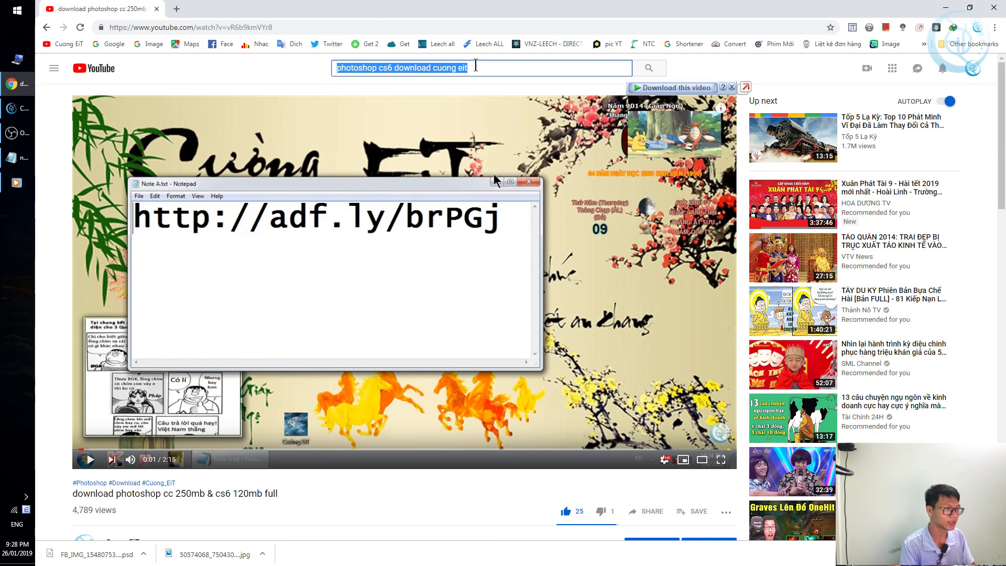
text(proshow)
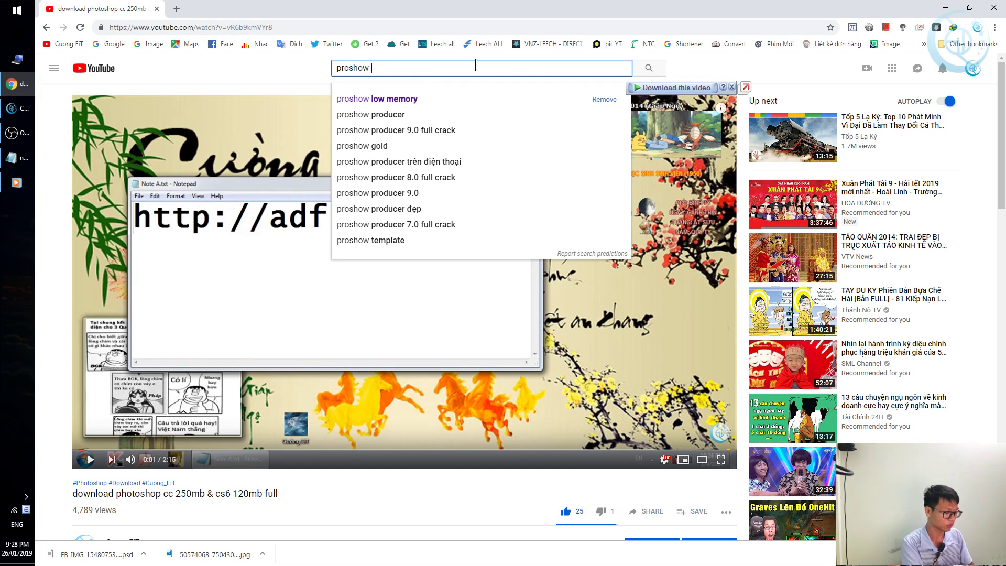
text(9)
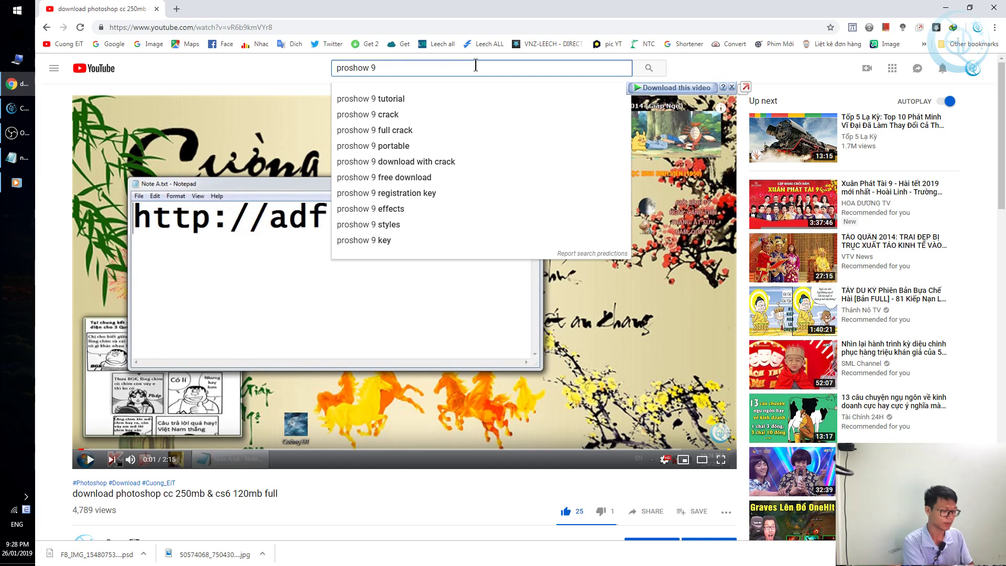
text(download)
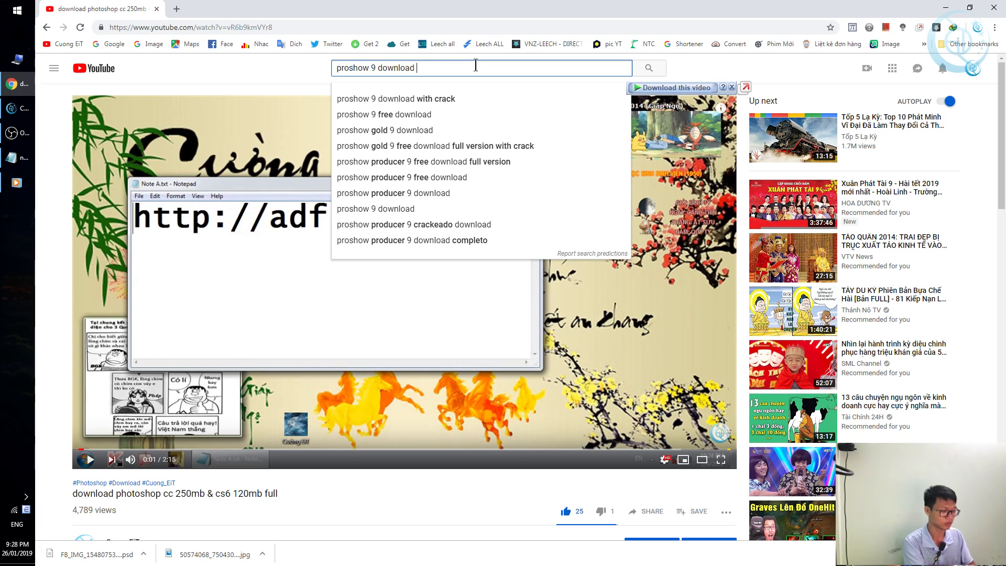
text( cuong eit)
key(Return)
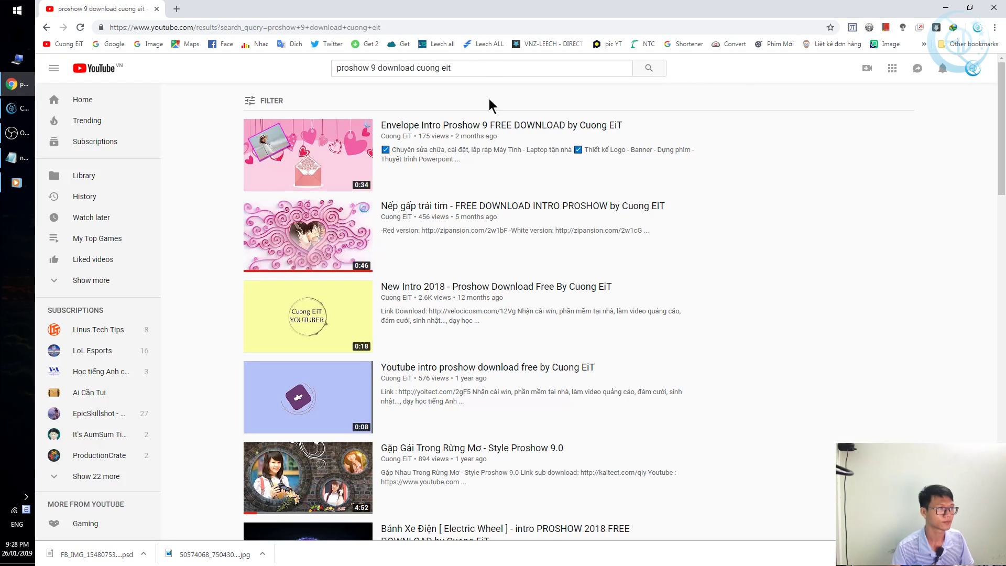
Scroll through the video results and start editing the search query.
scroll(497, 181, down, 10)
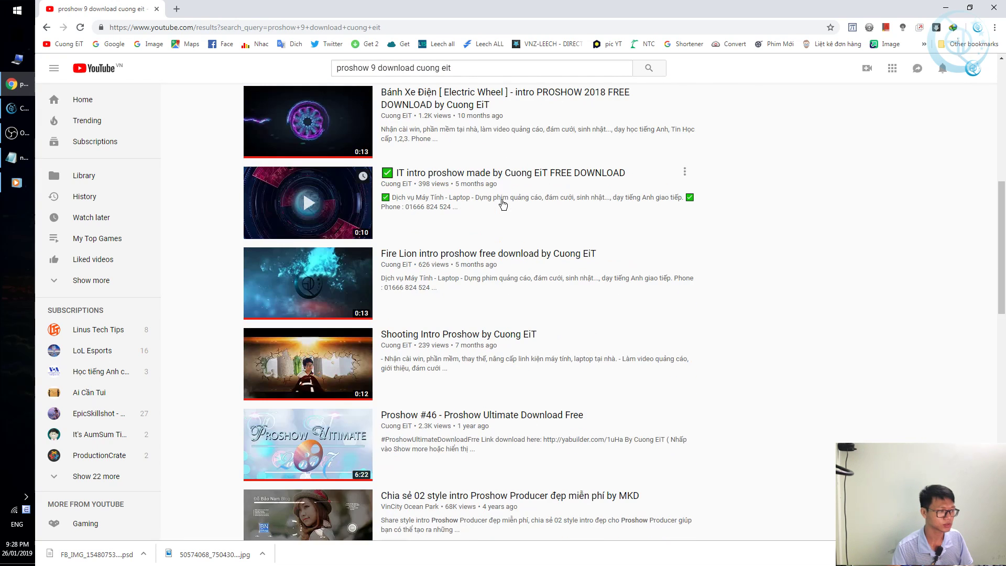
scroll(502, 210, down, 10)
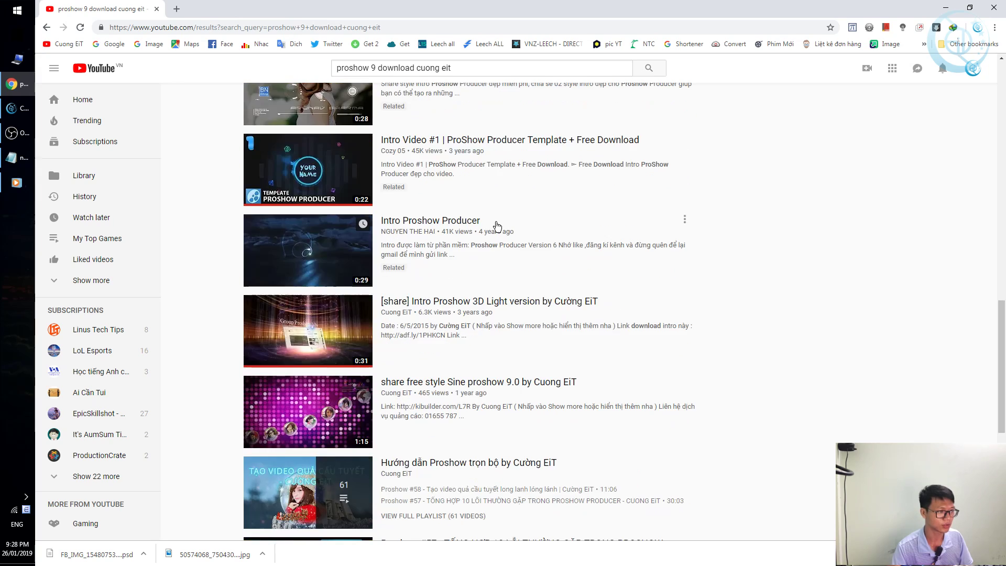
scroll(498, 226, down, 7)
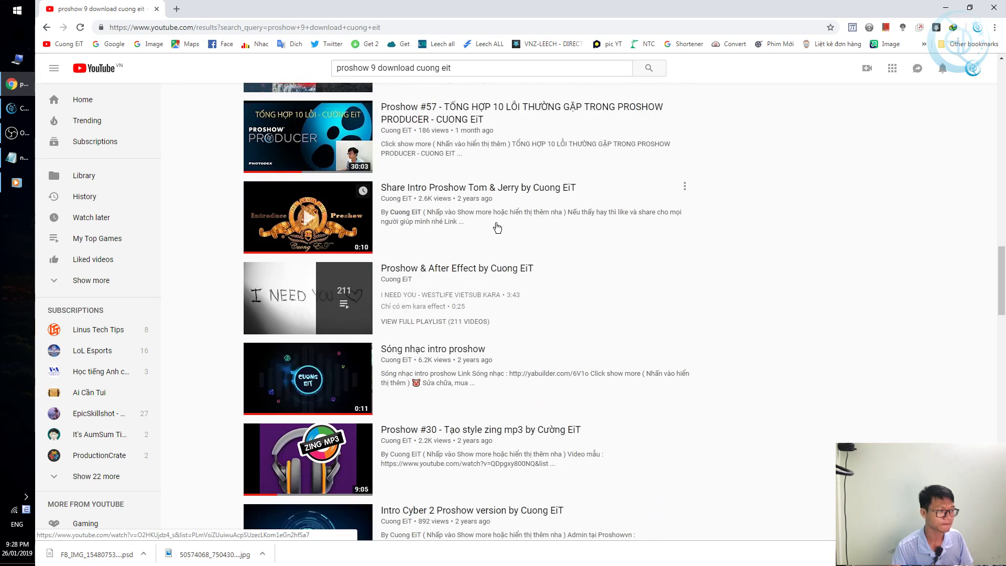
scroll(496, 225, down, 12)
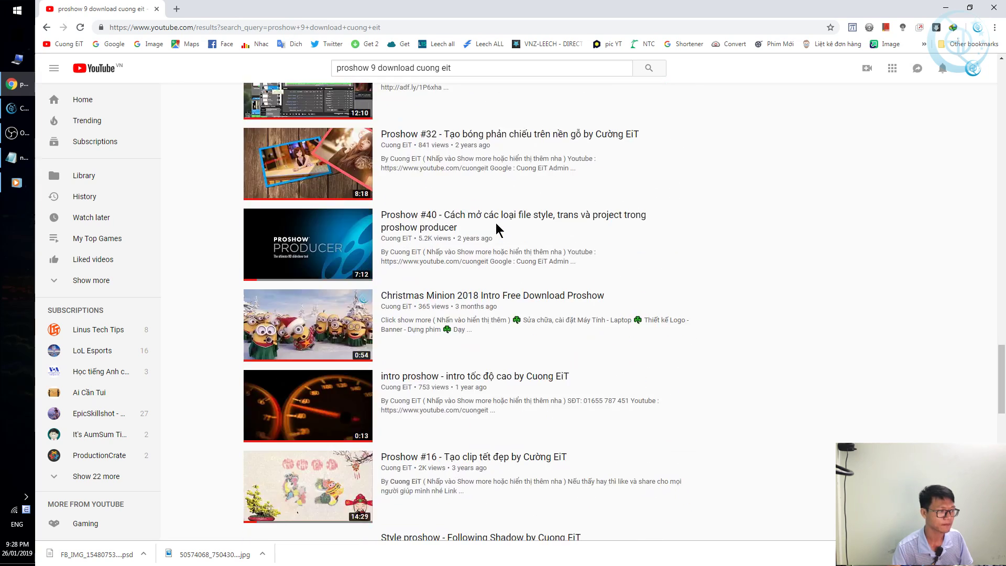
scroll(497, 226, down, 12)
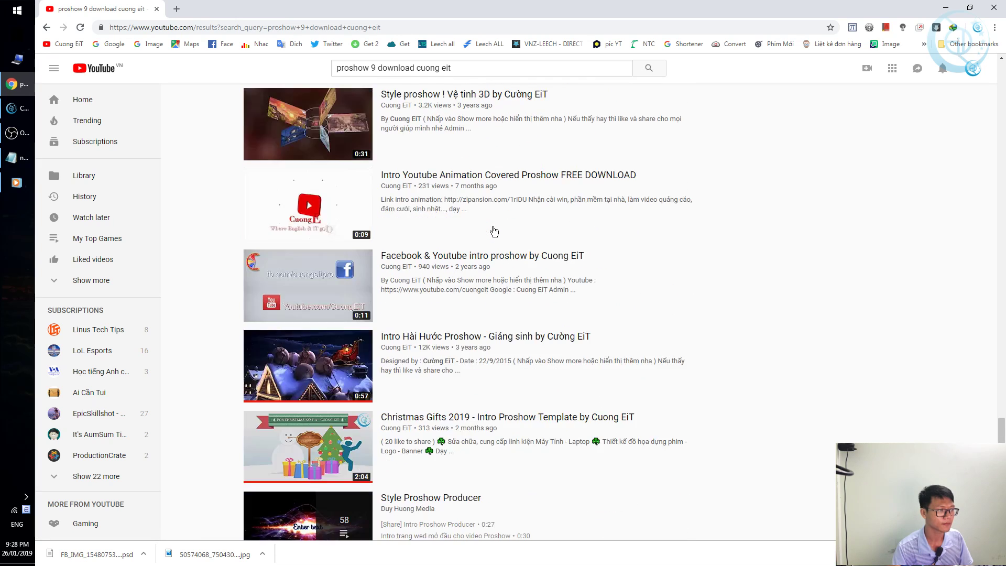
scroll(494, 231, up, 20)
click(378, 68)
key(BackSpace)
key(BackSpace)
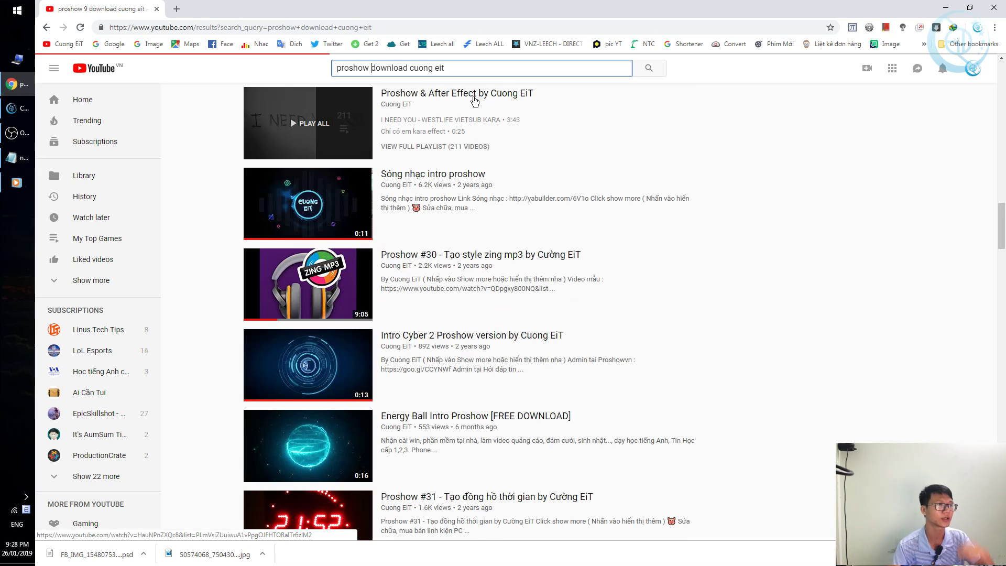
key(Return)
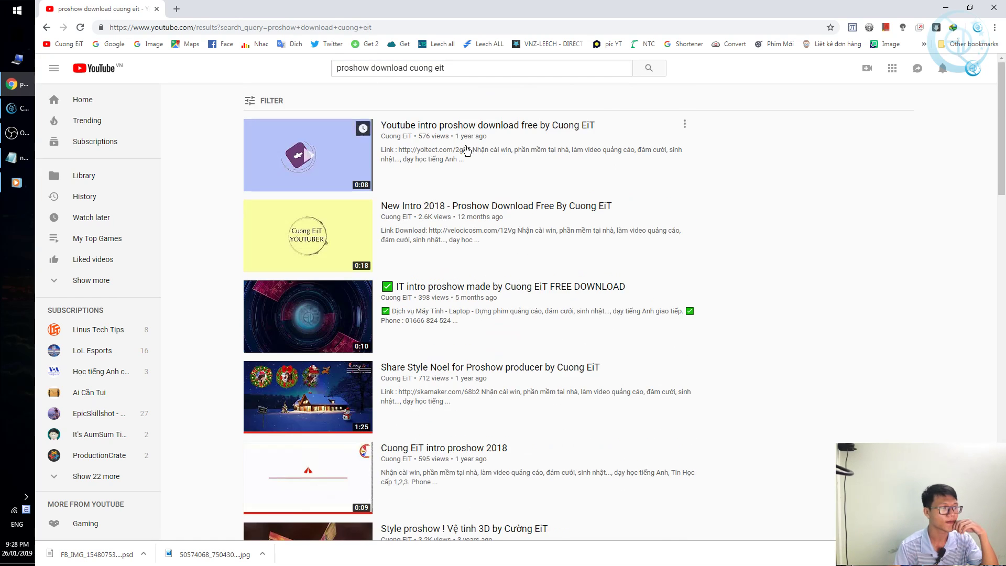
scroll(467, 147, down, 3)
scroll(467, 151, down, 3)
scroll(464, 153, down, 3)
scroll(461, 153, up, 3)
scroll(466, 153, down, 9)
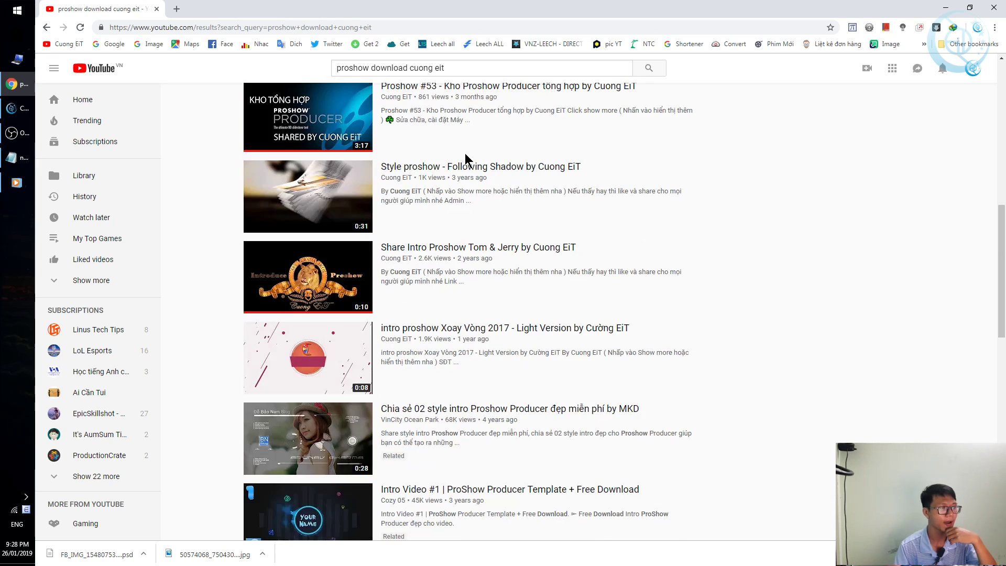
scroll(464, 168, down, 5)
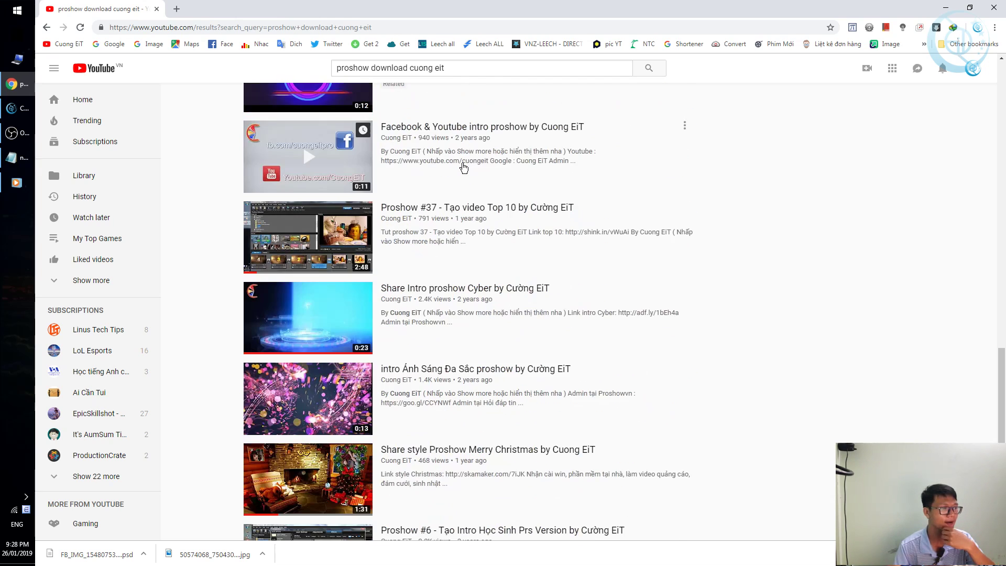
scroll(464, 168, down, 3)
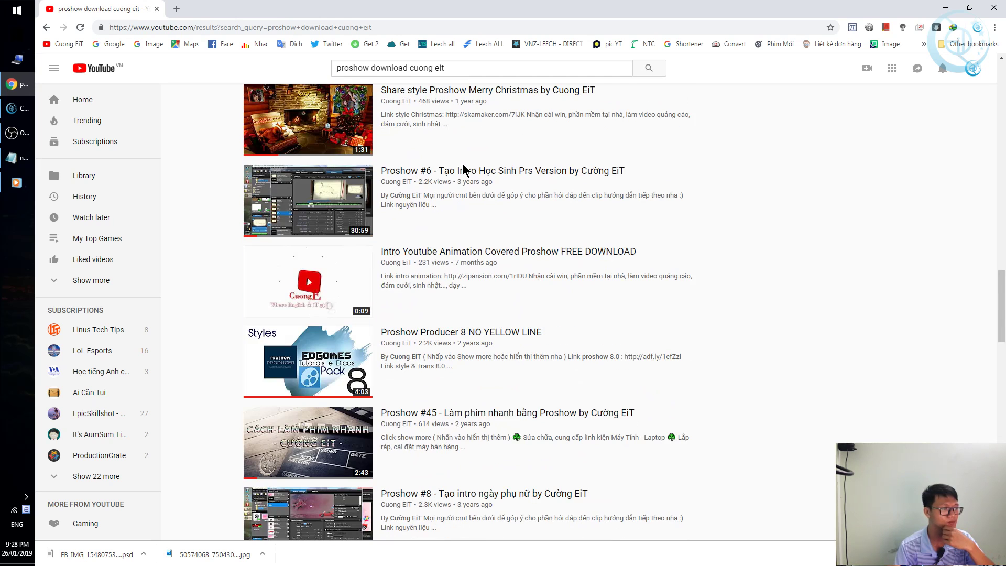
scroll(463, 167, down, 10)
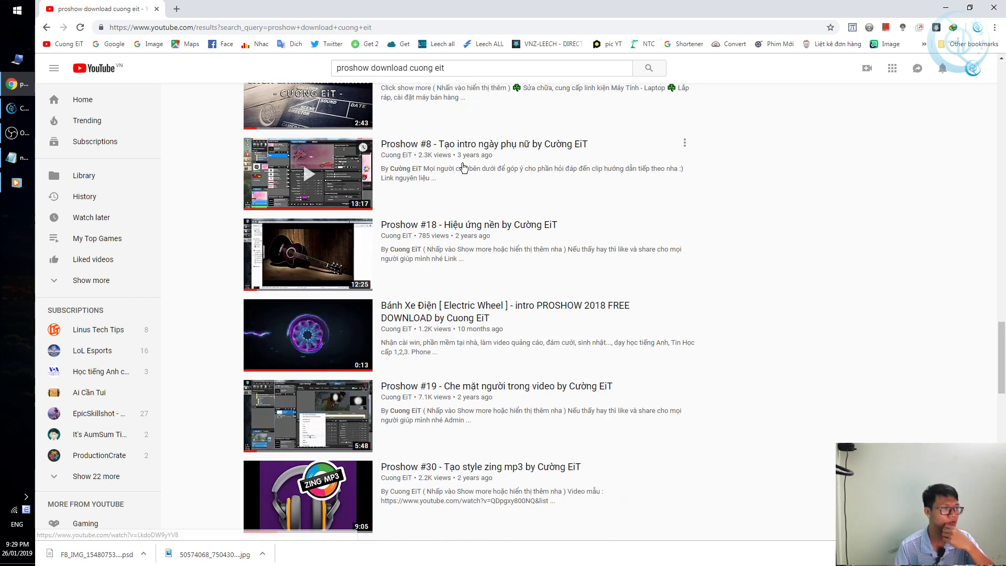
scroll(463, 167, down, 15)
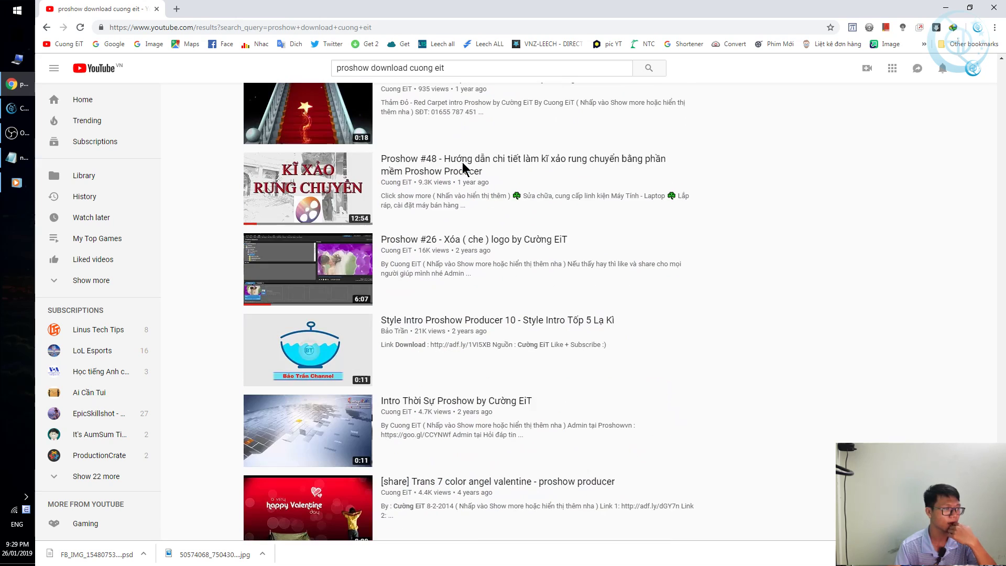
scroll(463, 168, down, 9)
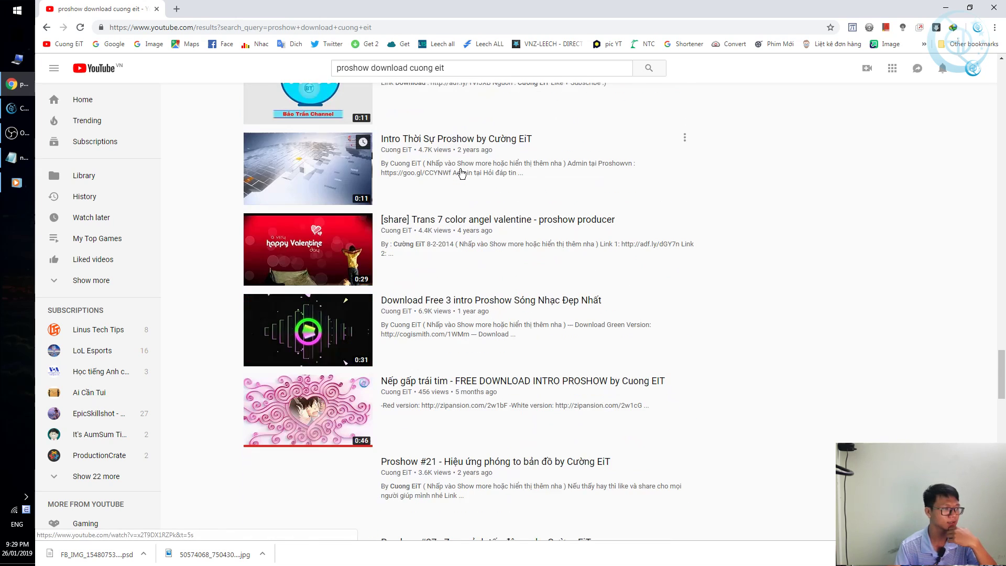
scroll(461, 173, down, 3)
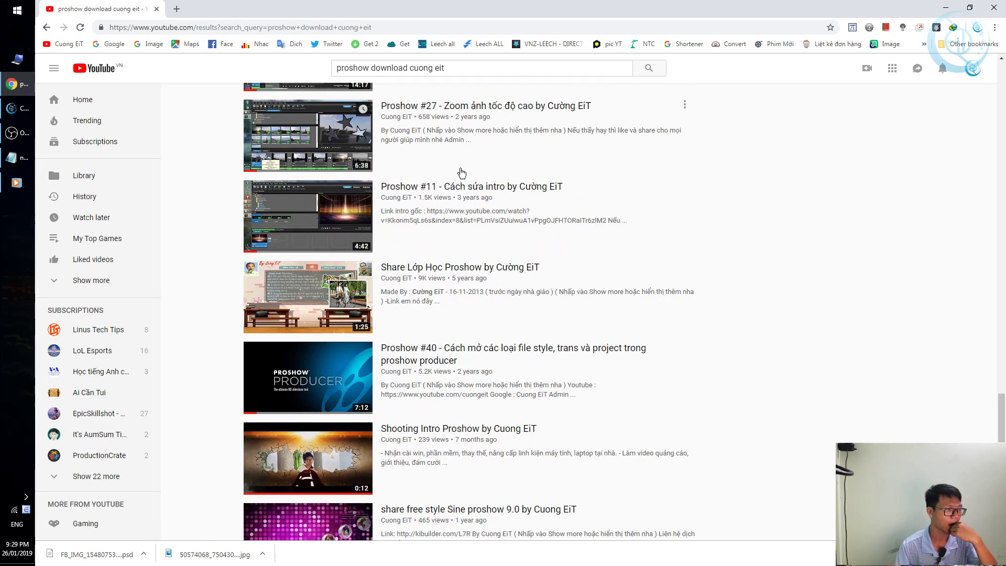
scroll(459, 168, down, 3)
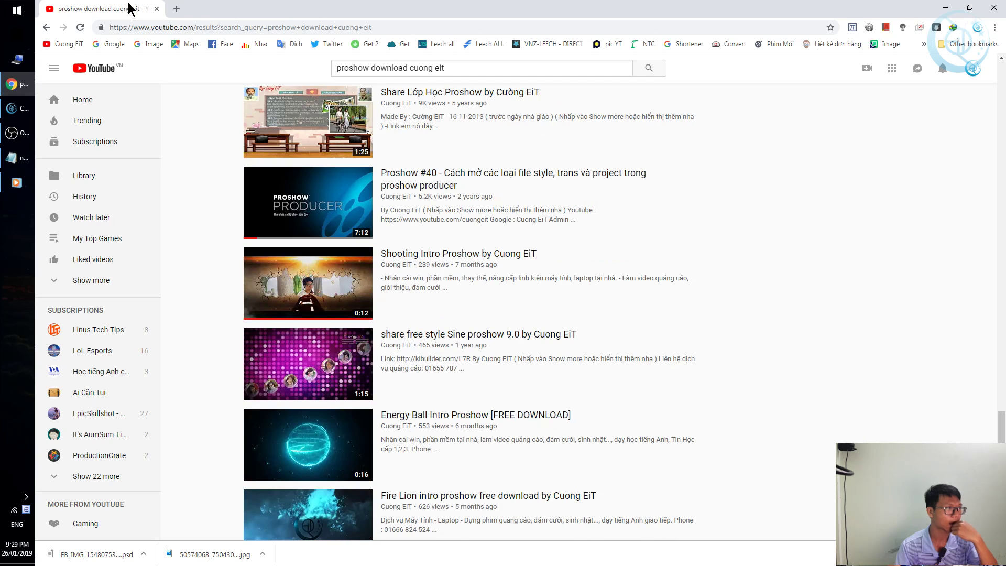
Search YouTube for 'cuong eit' and open the Cuong EiT channel page.
triple_click(525, 71)
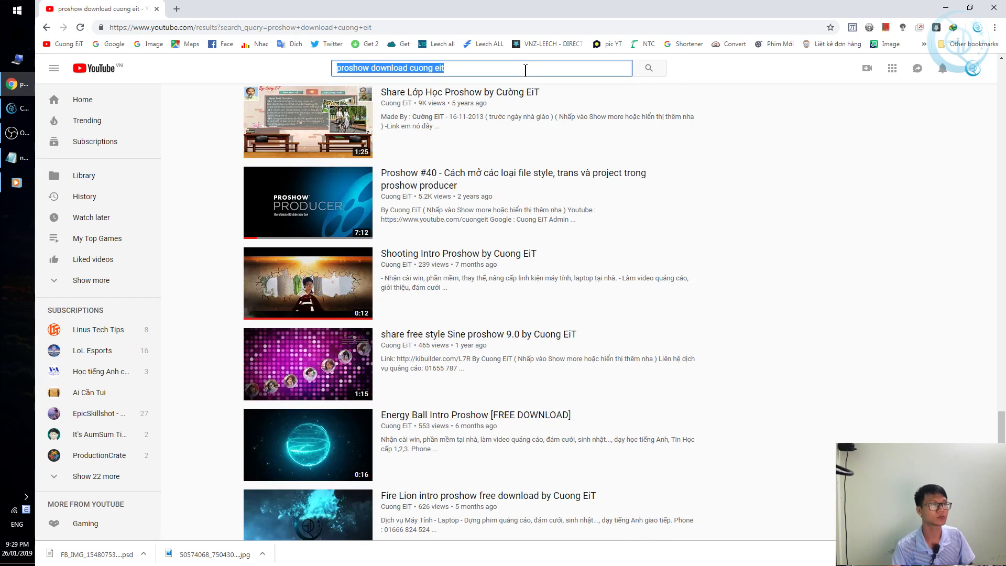
text(cuong eit)
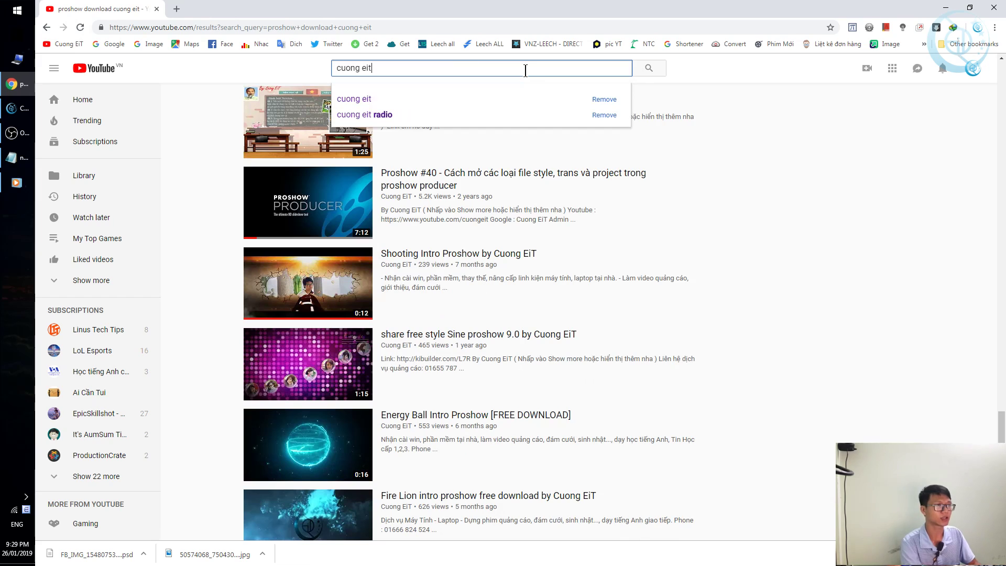
key(Return)
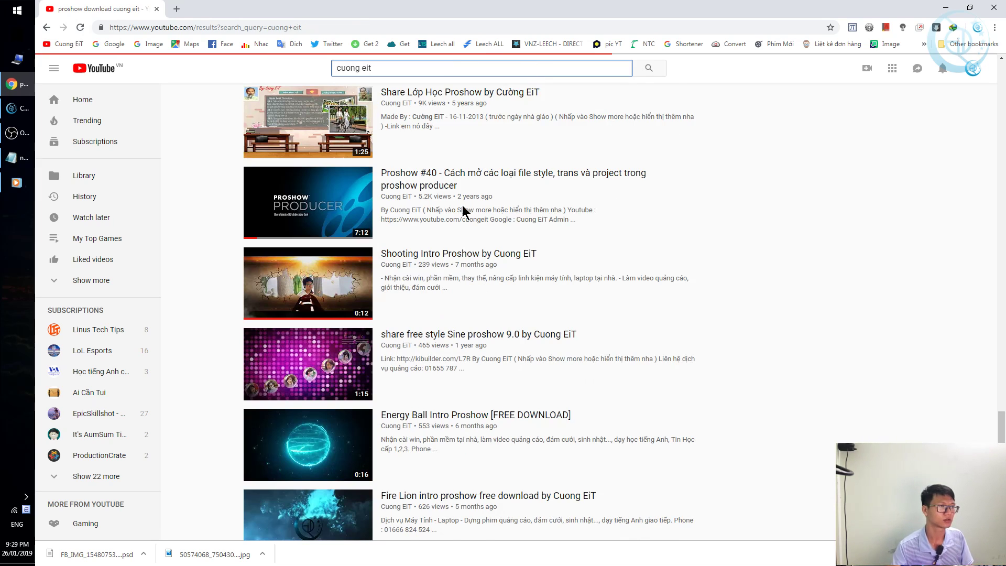
click(304, 159)
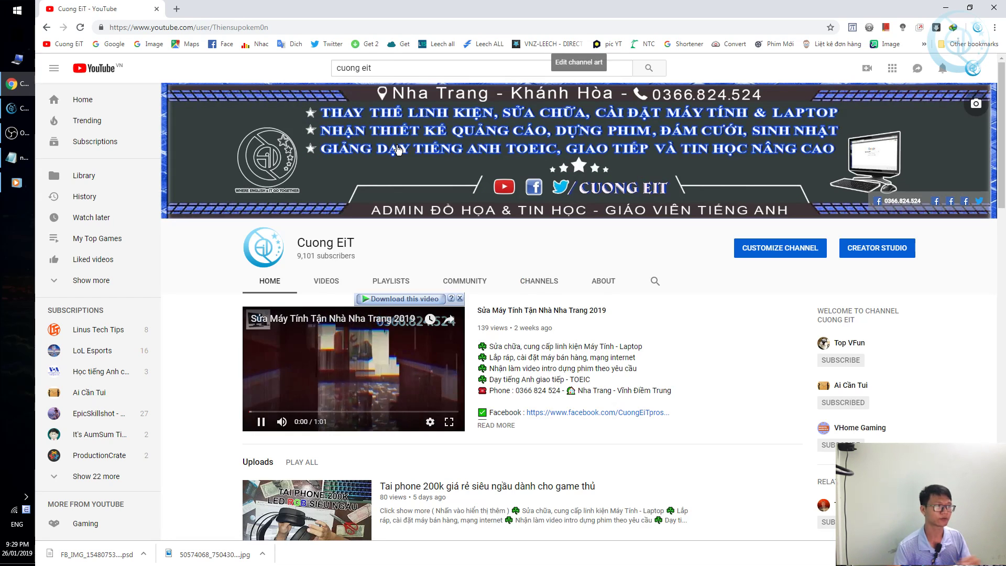
Play the Proshow tutorial playlist, pause it, and open the Proshow #0 installation video.
scroll(331, 352, down, 10)
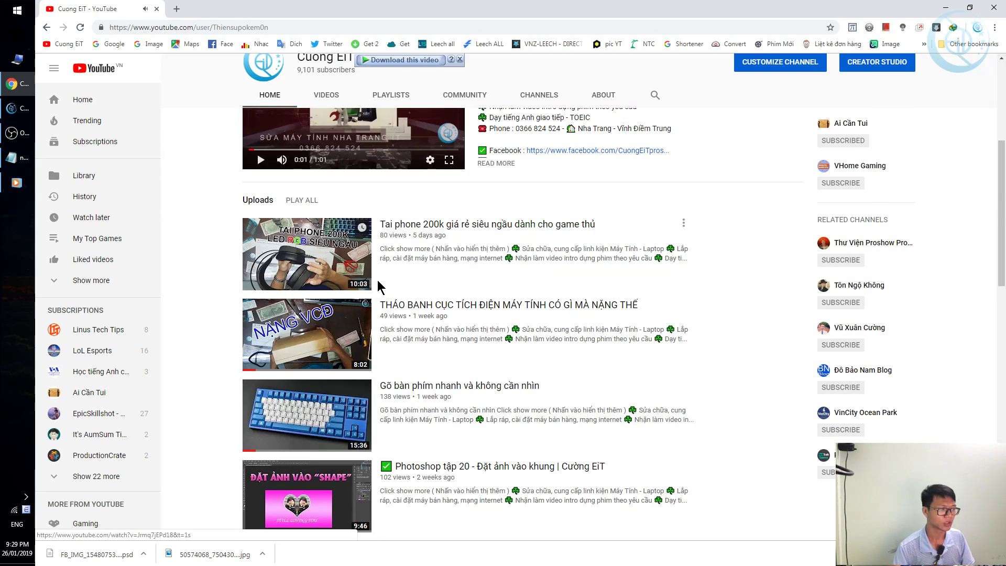
scroll(390, 276, down, 3)
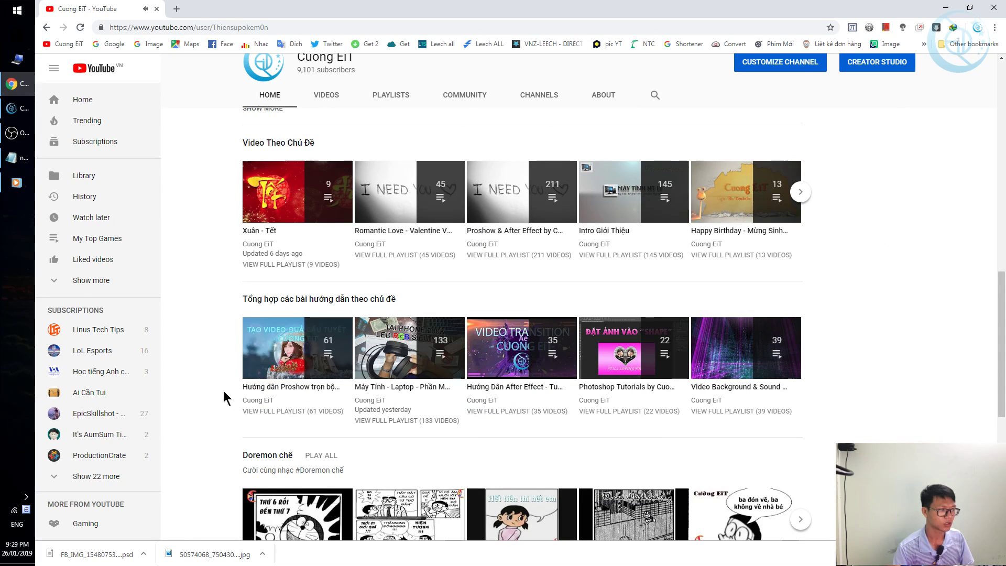
click(294, 358)
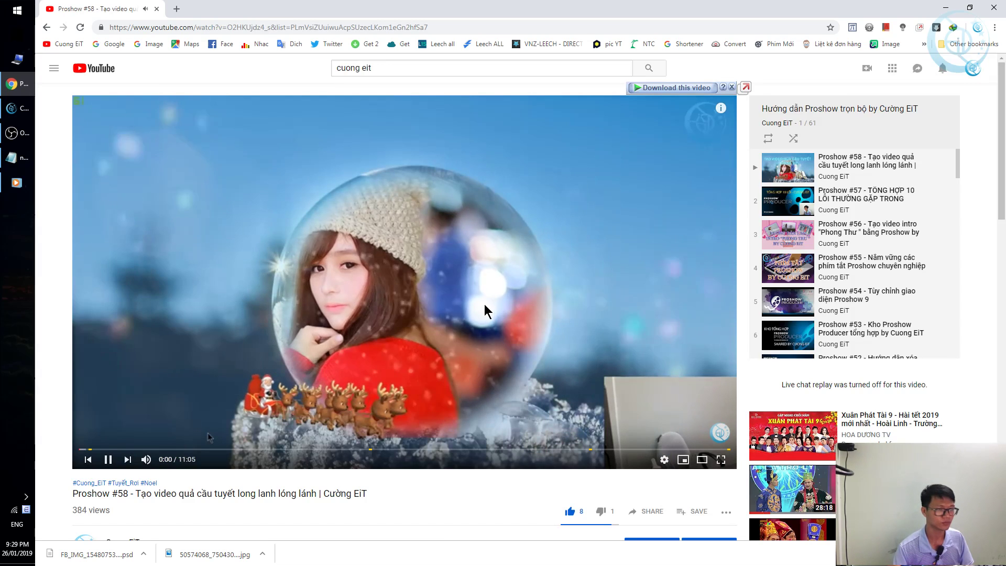
click(485, 310)
drag(957, 166, 927, 370)
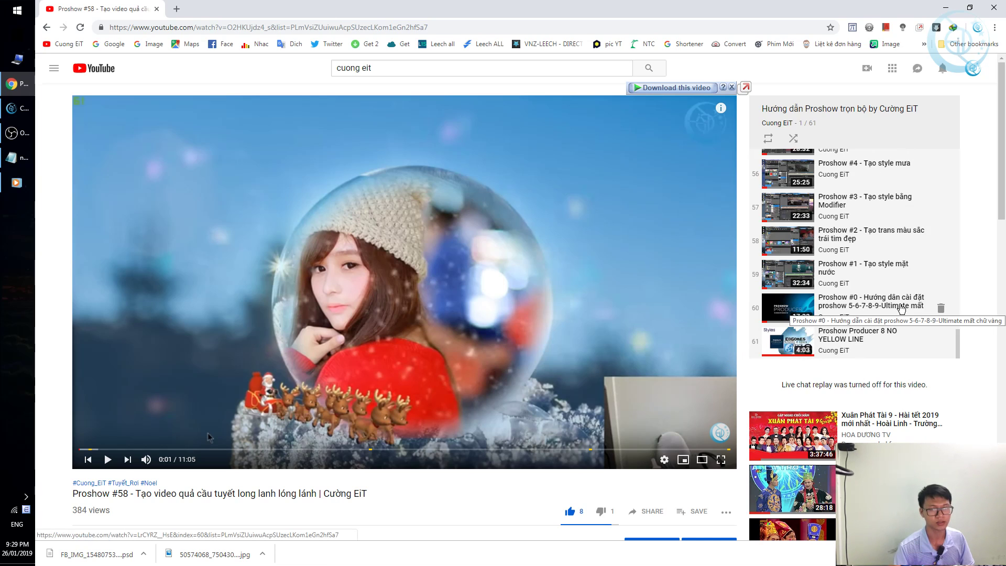
click(870, 319)
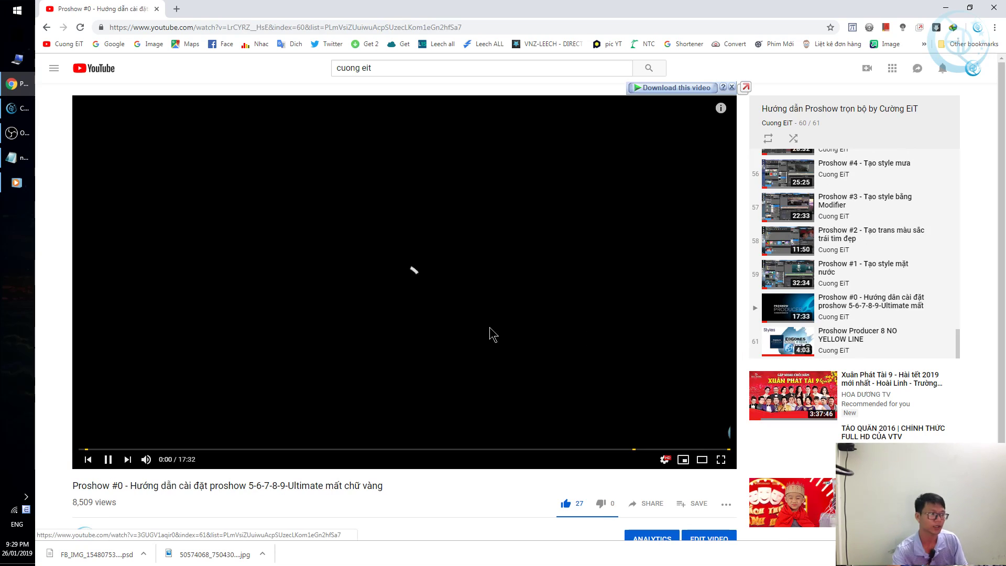
Expand the video description and open the Proshow Producer 9.0 download link.
scroll(409, 272, down, 5)
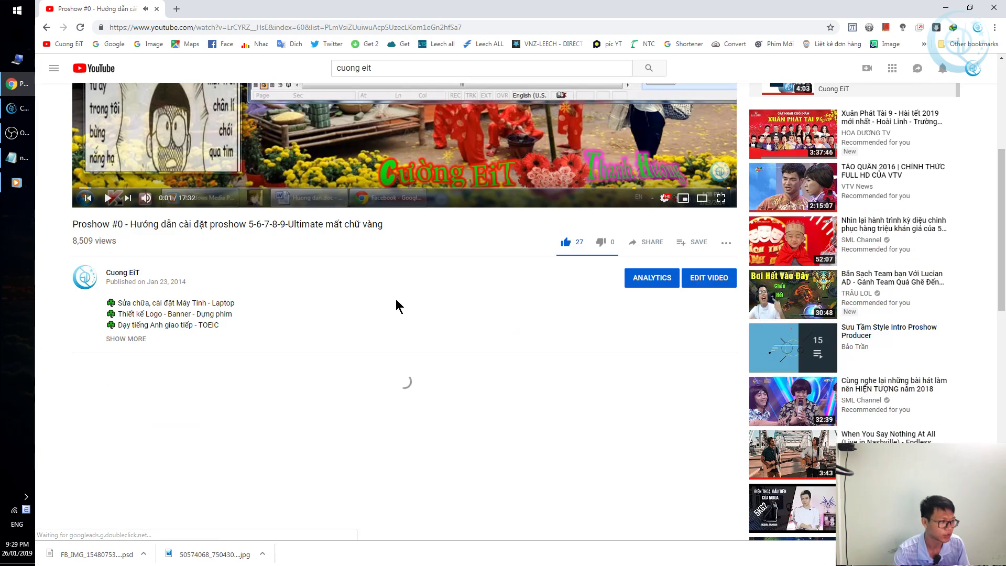
click(125, 339)
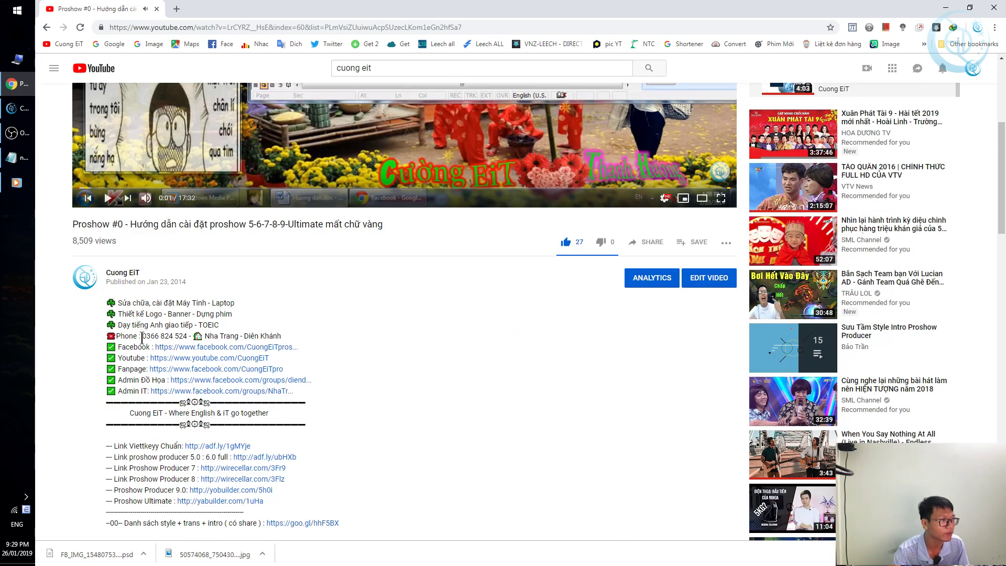
scroll(288, 371, down, 2)
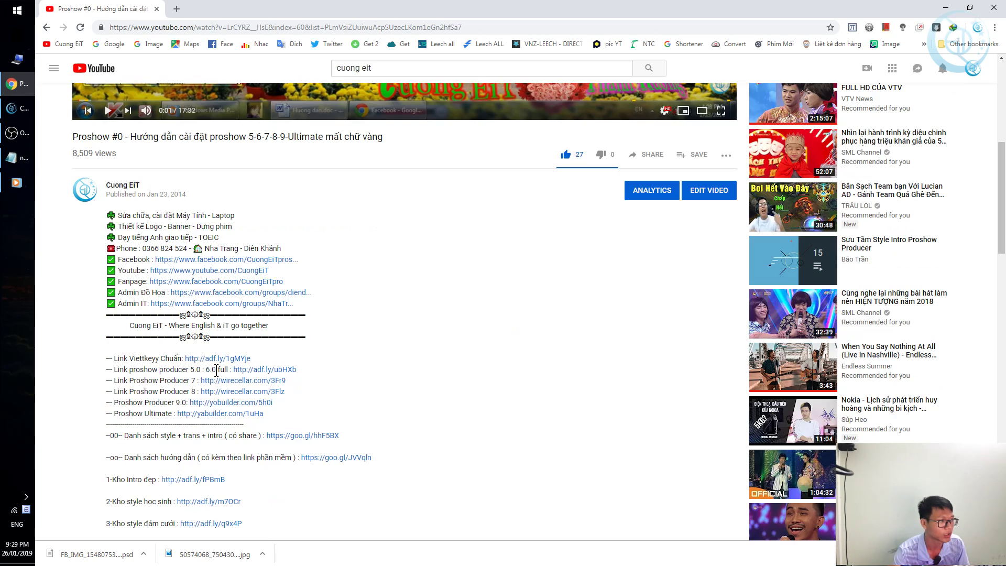
scroll(120, 352, down, 3)
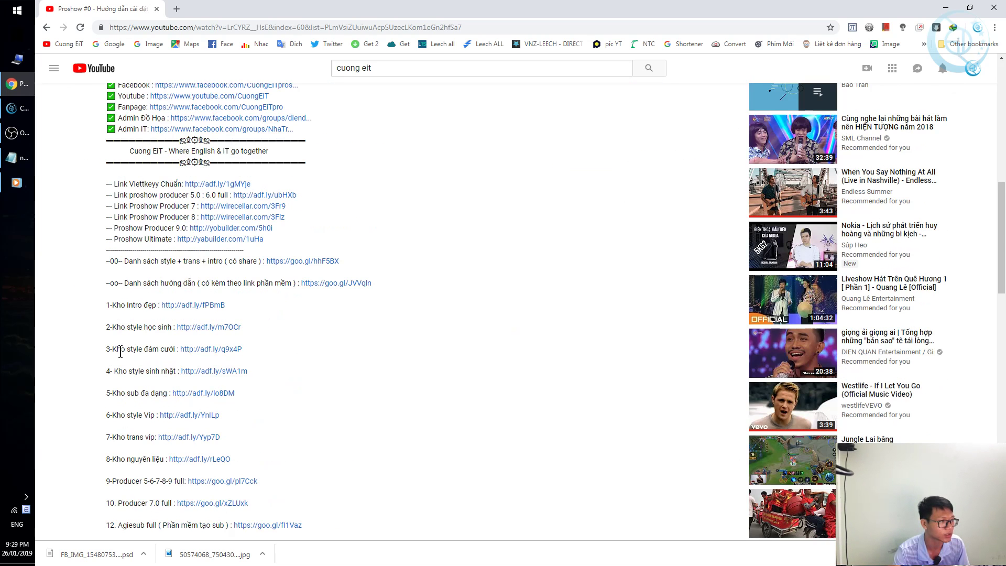
click(228, 229)
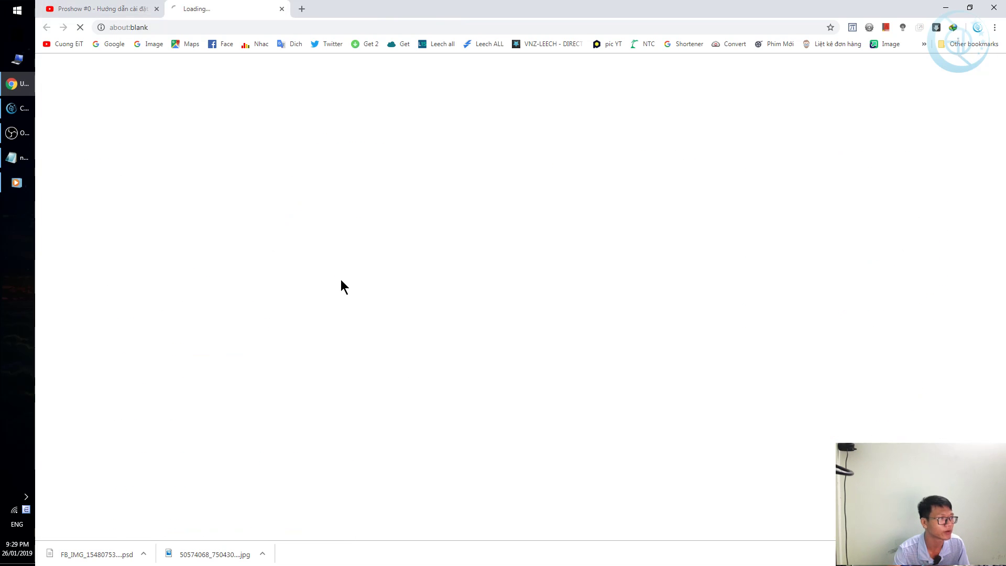
Close the YouTube tab and deny adf.ly's notification request.
middle_click(80, 6)
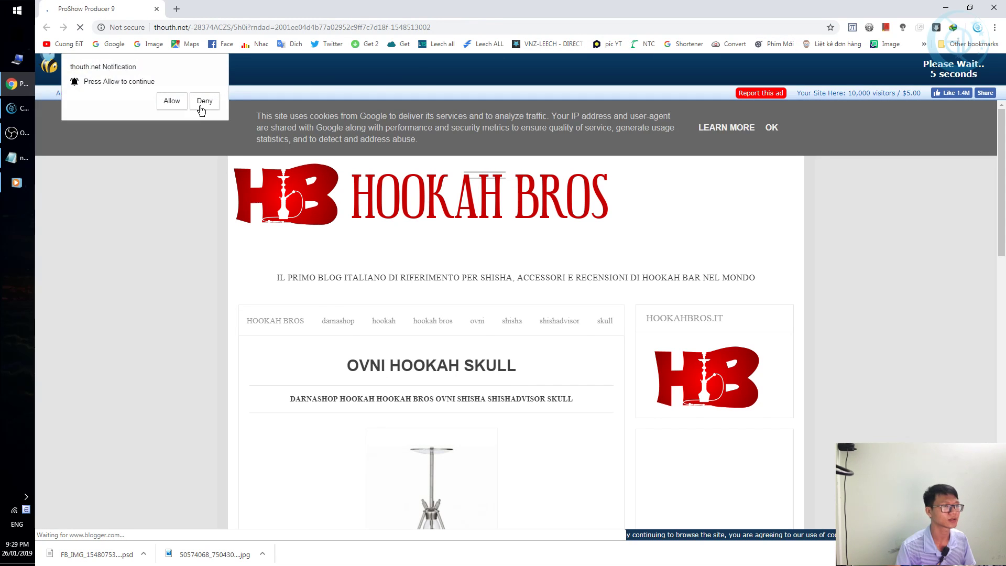
click(204, 101)
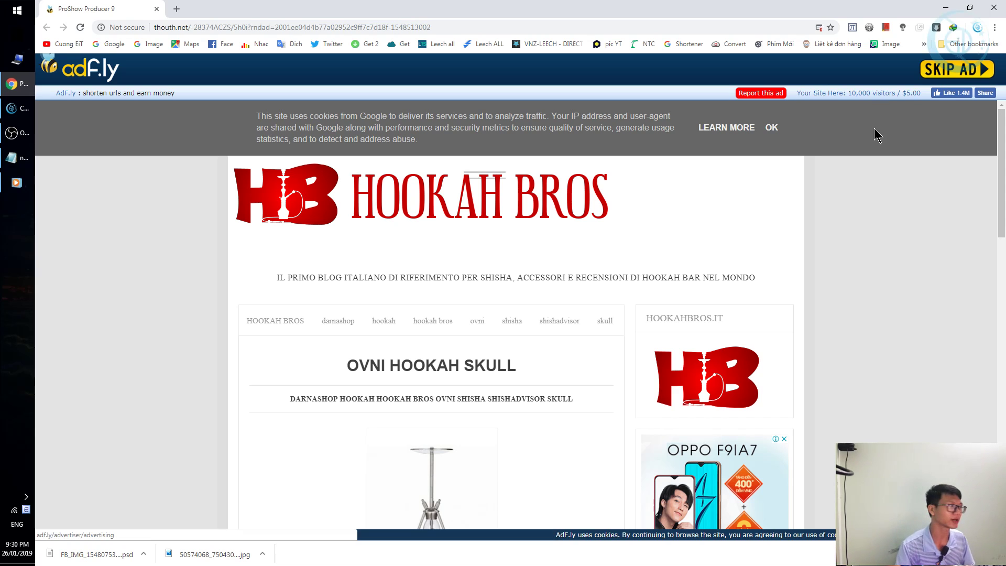
click(623, 190)
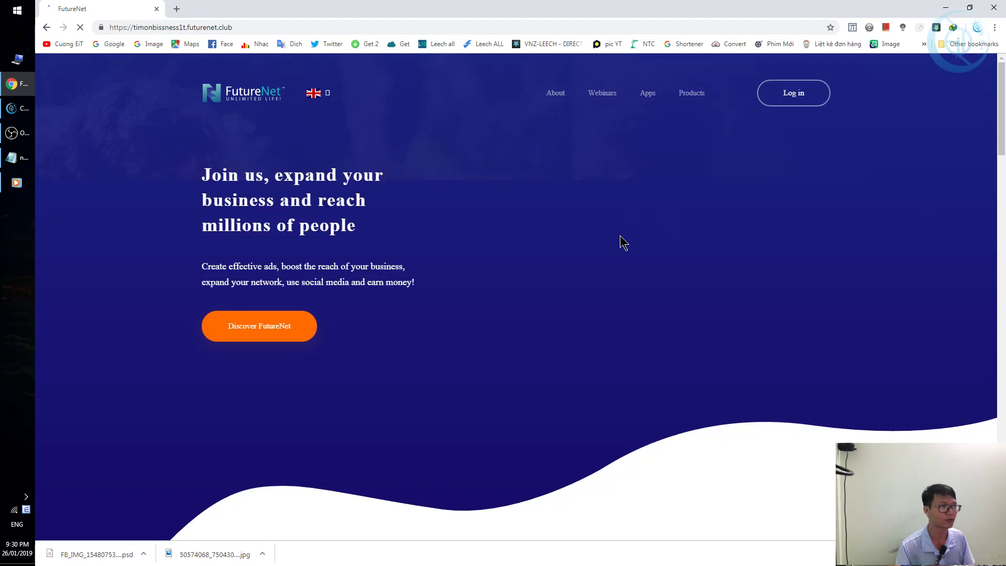
Go back from the signup site to the ad page and skip the ad.
scroll(613, 260, down, 3)
scroll(611, 261, up, 3)
scroll(665, 259, down, 6)
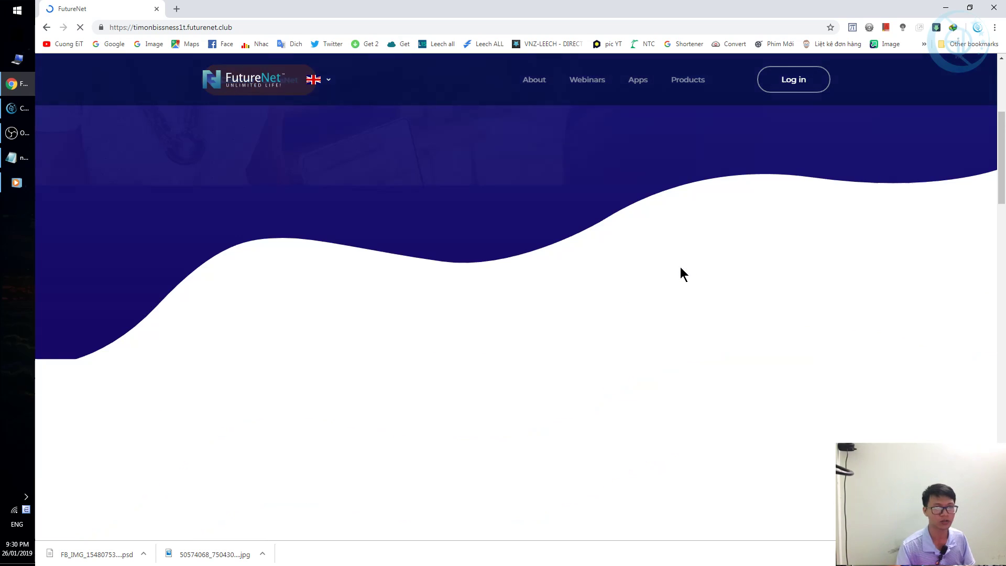
scroll(677, 283, down, 2)
scroll(679, 282, up, 8)
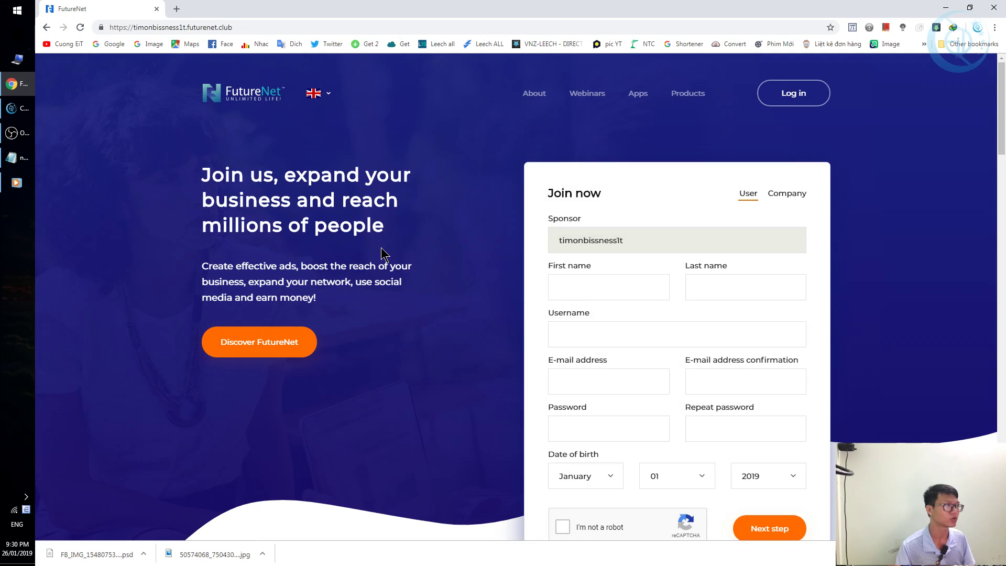
key(alt+Left)
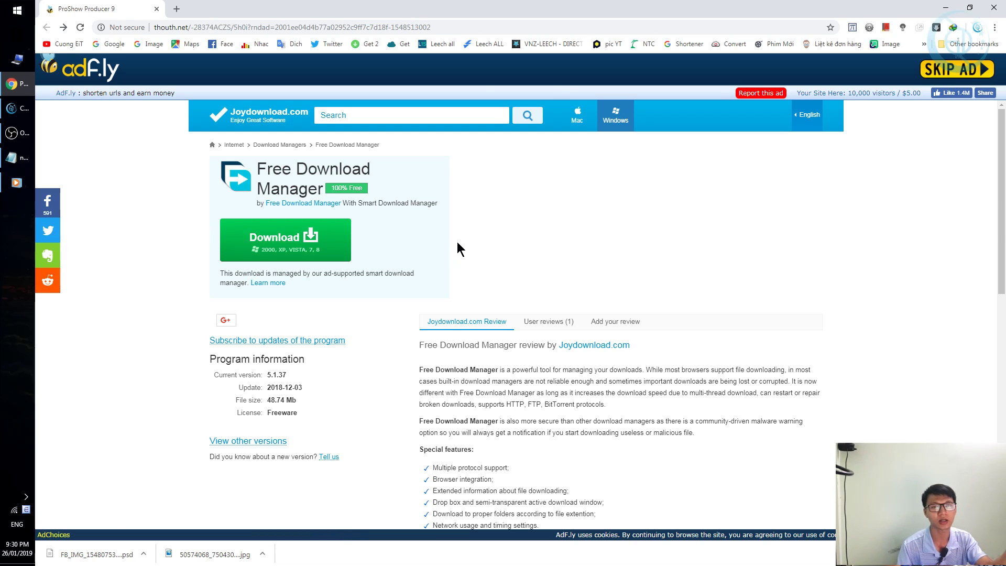
click(953, 71)
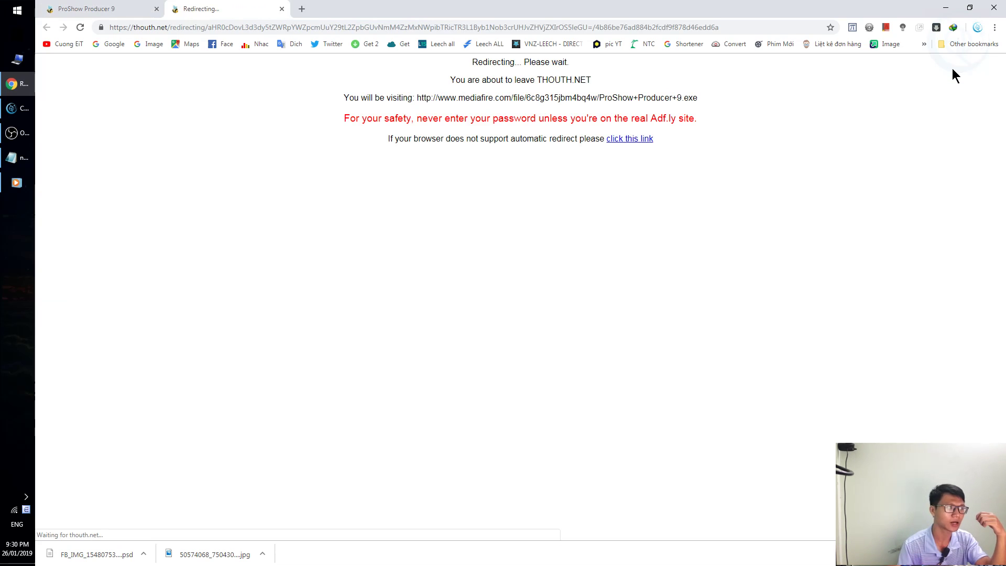
Follow the redirect to MediaFire, close the ad tab, and start the ProShow Producer 9 download.
click(624, 140)
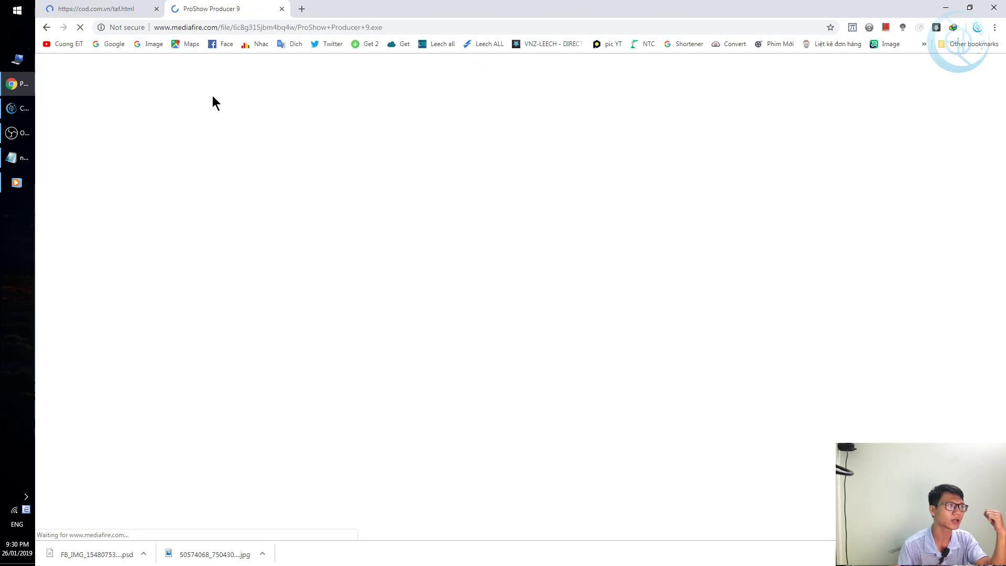
middle_click(129, 10)
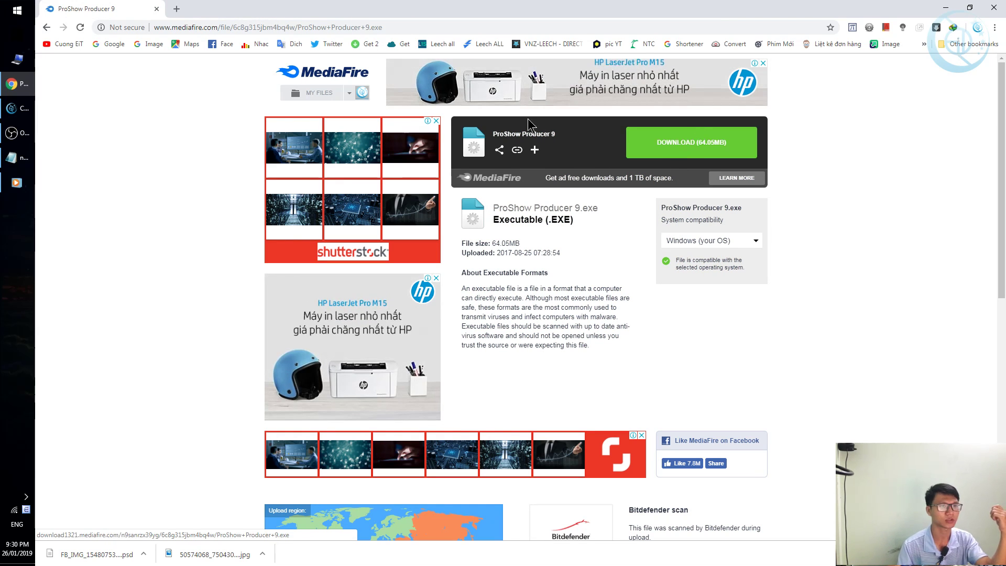
click(697, 155)
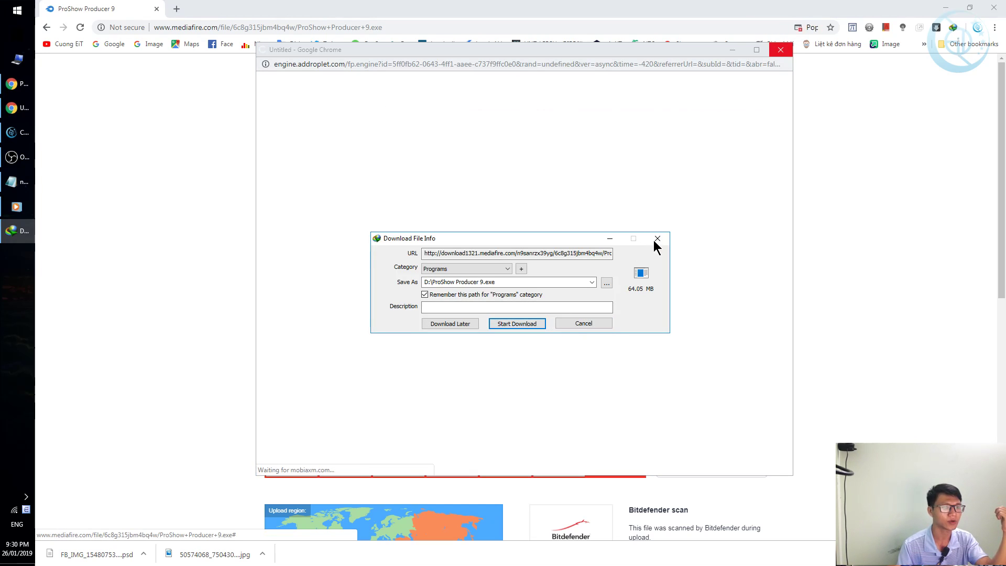
Cancel the automatic download, dismissing IDM's dialog, the popup, and the report prompt.
click(657, 238)
click(779, 49)
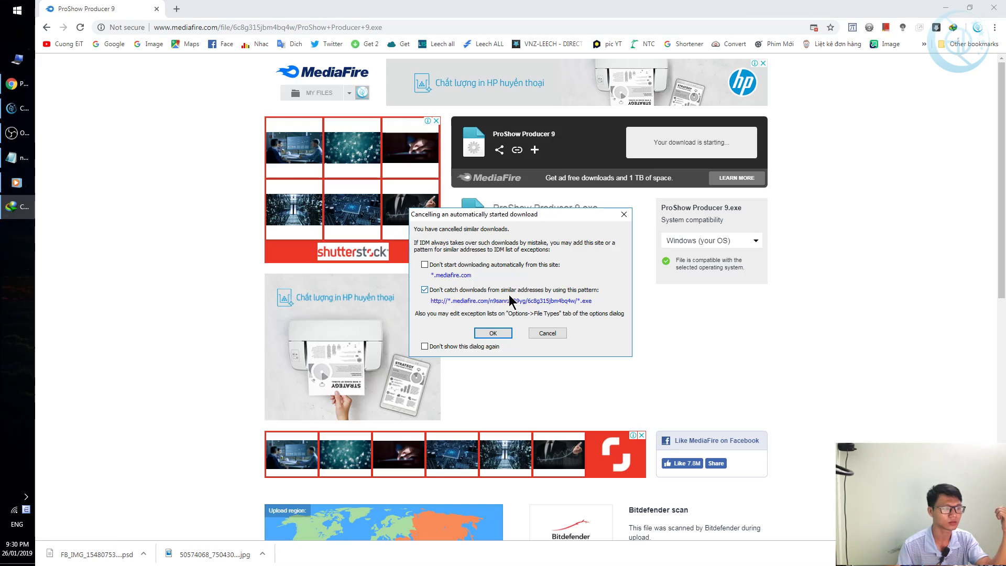
click(493, 333)
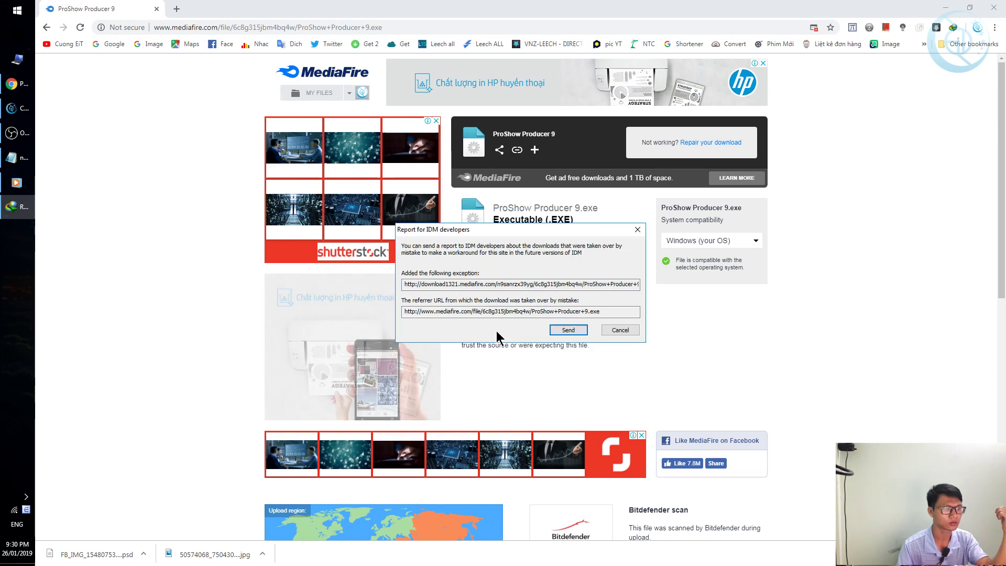
click(619, 330)
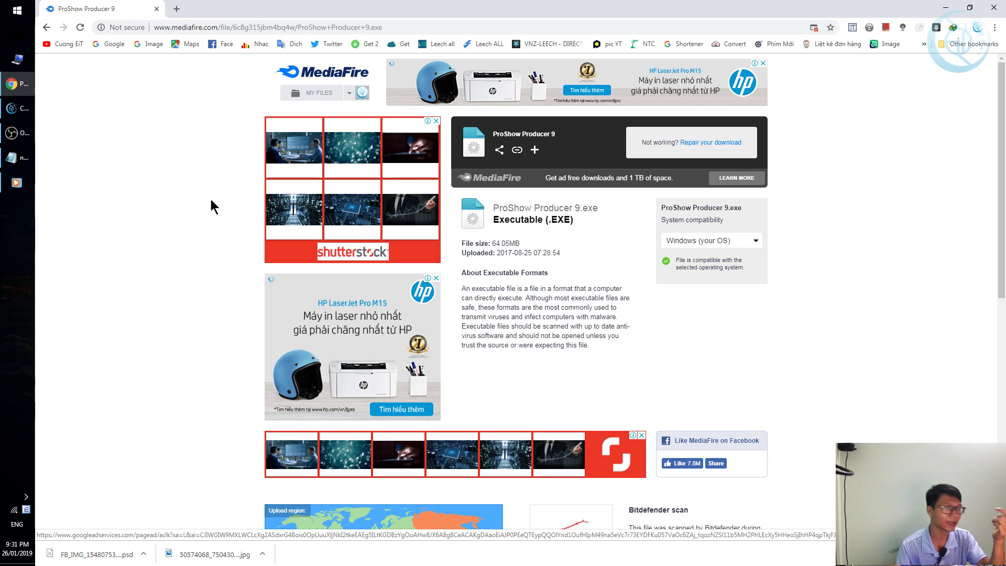
Switch to another application, return to the browser, and select the page address.
click(17, 157)
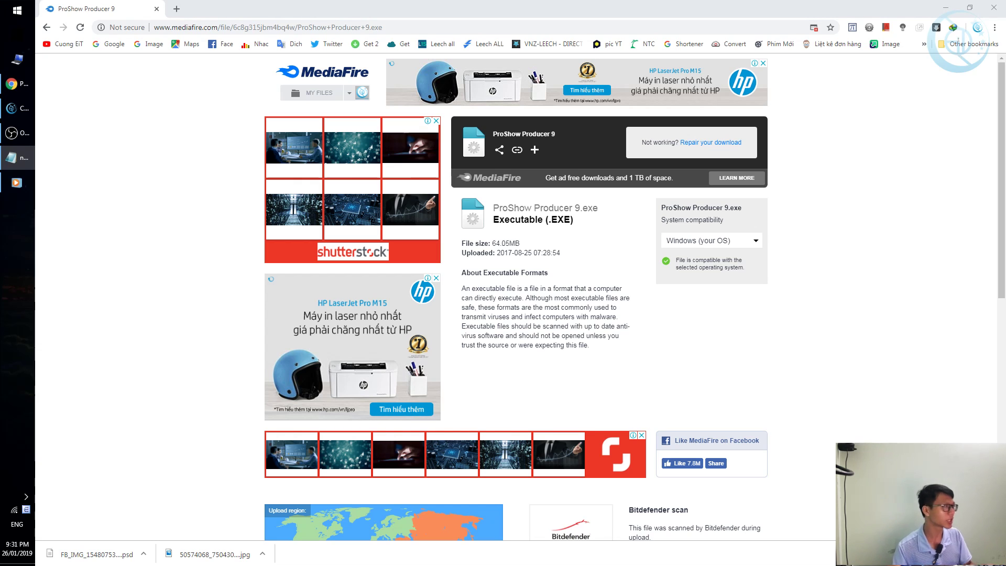
click(257, 8)
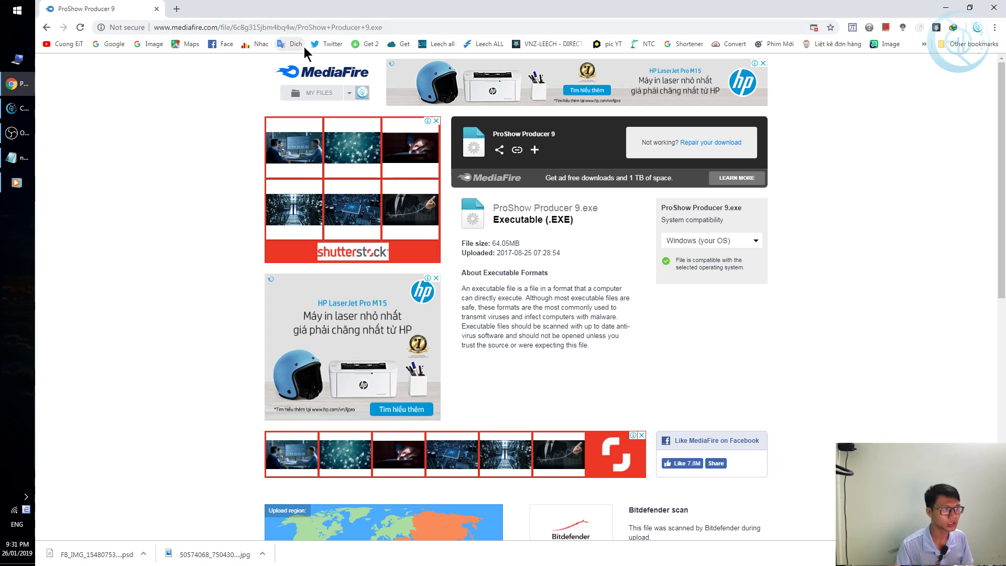
click(329, 32)
text(http://dapalan.com/Seor)
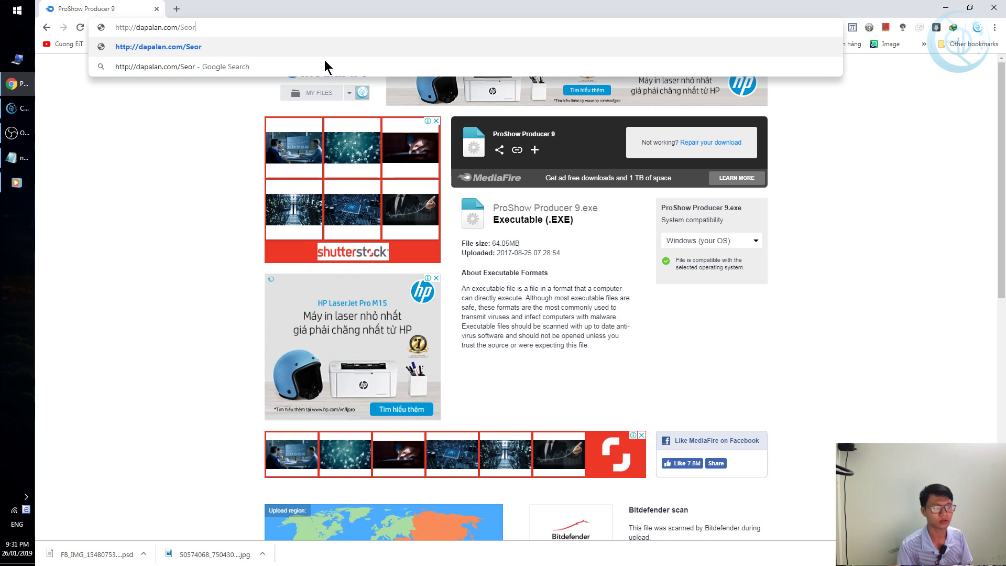
key(Return)
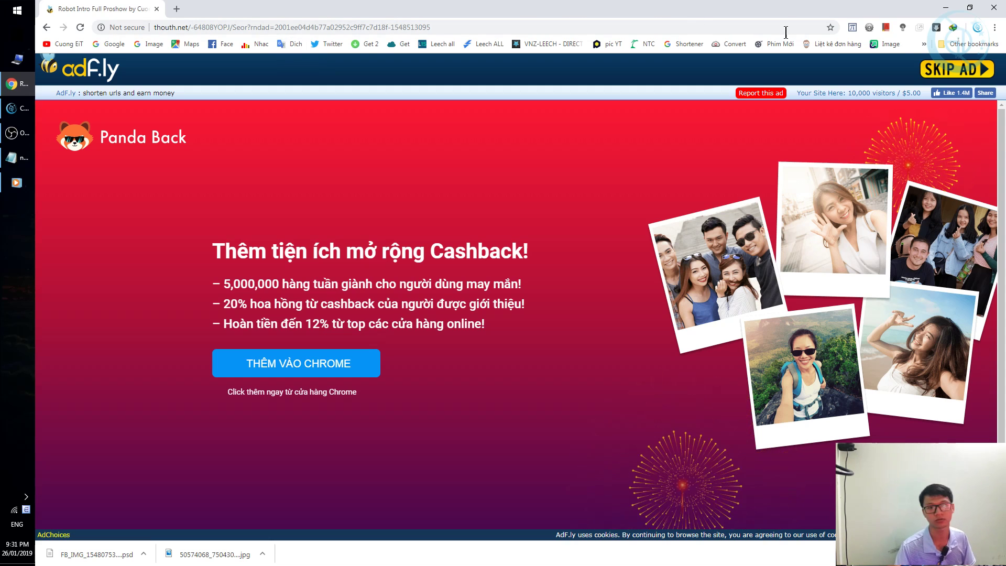
Skip the ad to reach the Robot Intro Full Proshow archive, then return to YouTube.
click(942, 68)
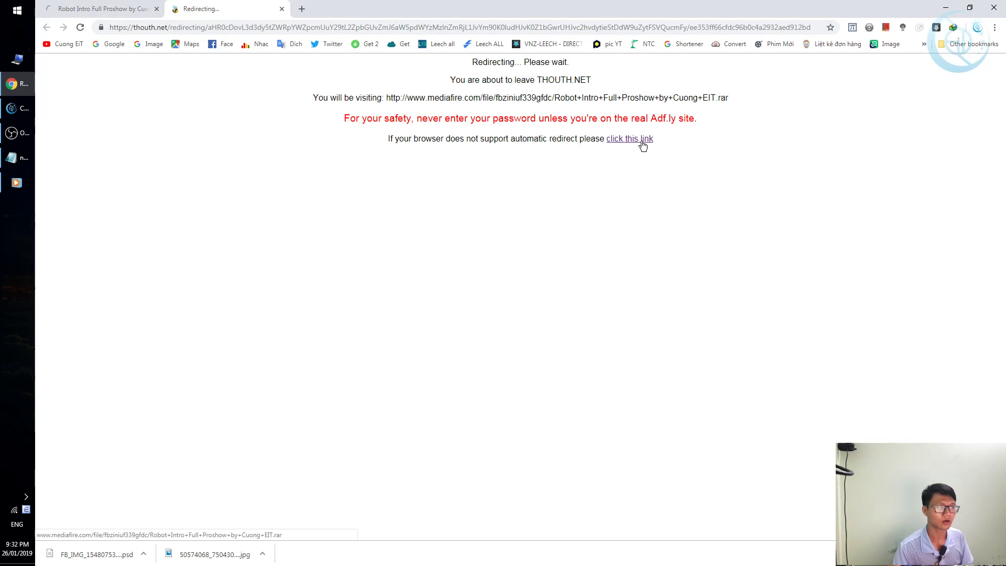
click(643, 144)
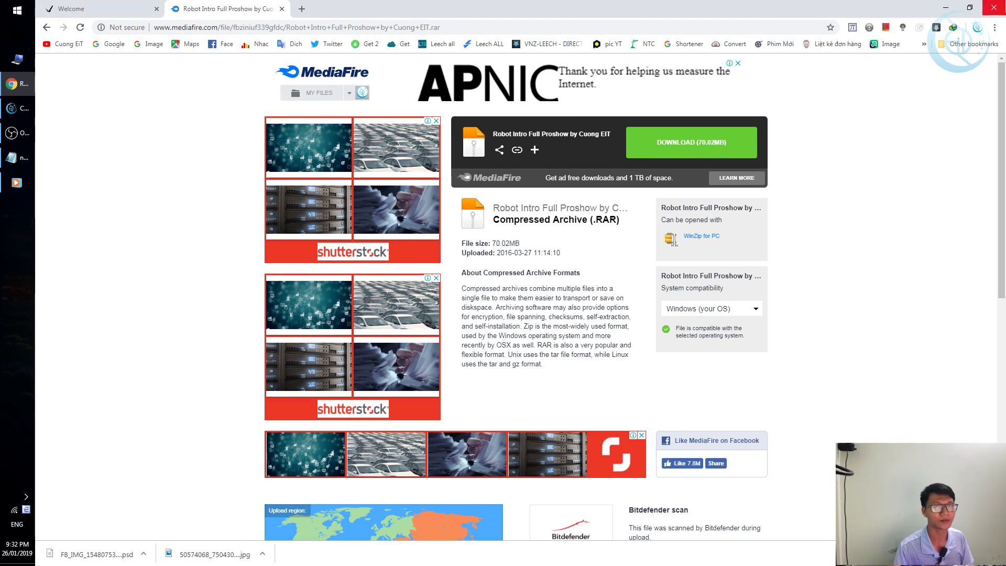
middle_click(249, 7)
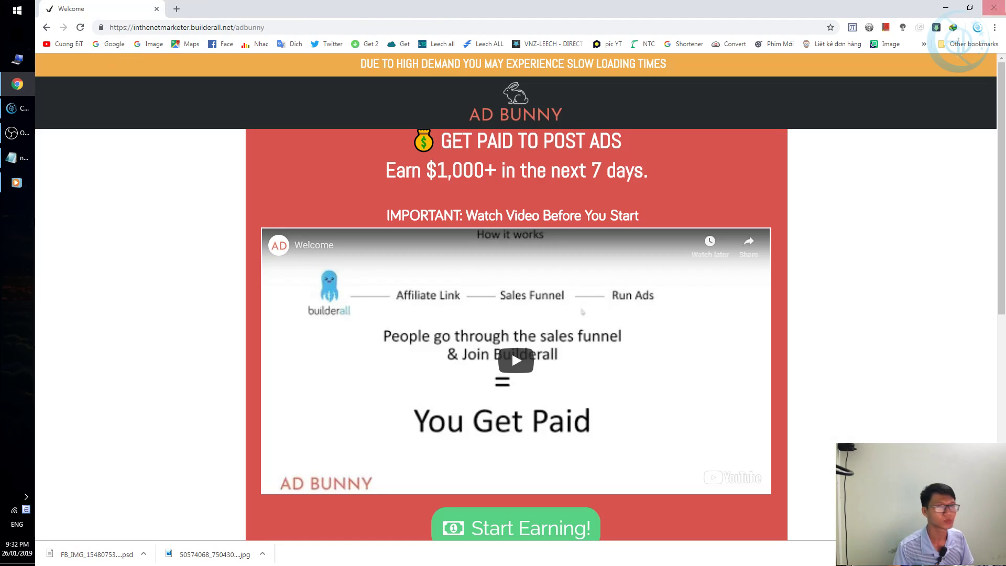
click(61, 44)
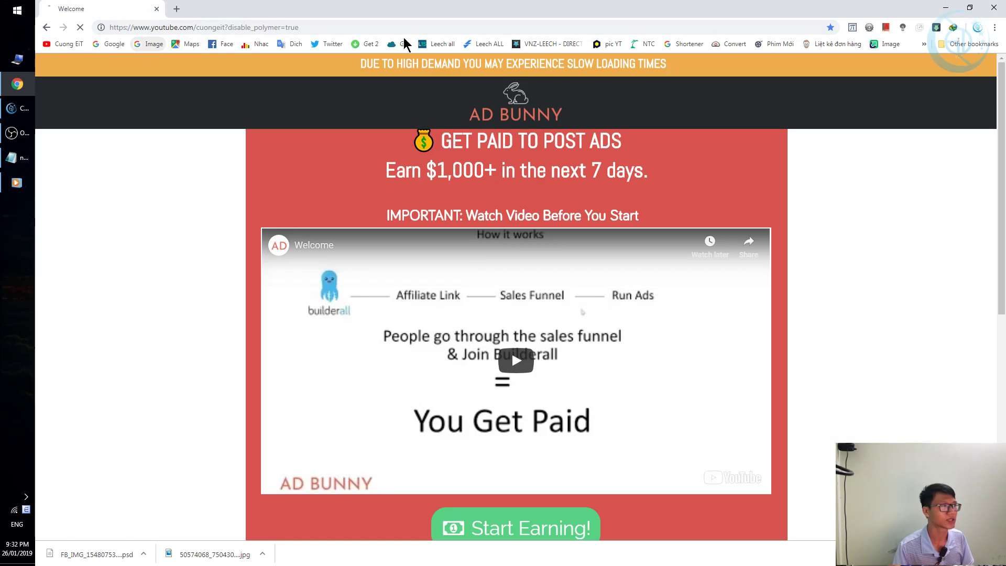
Minimise the browser and move the downloaded .rar archive on the desktop.
click(949, 9)
drag(353, 184, 250, 194)
click(278, 192)
click(211, 228)
Move the archive to the desktop's top-left and extract it with Extract Here.
click(233, 284)
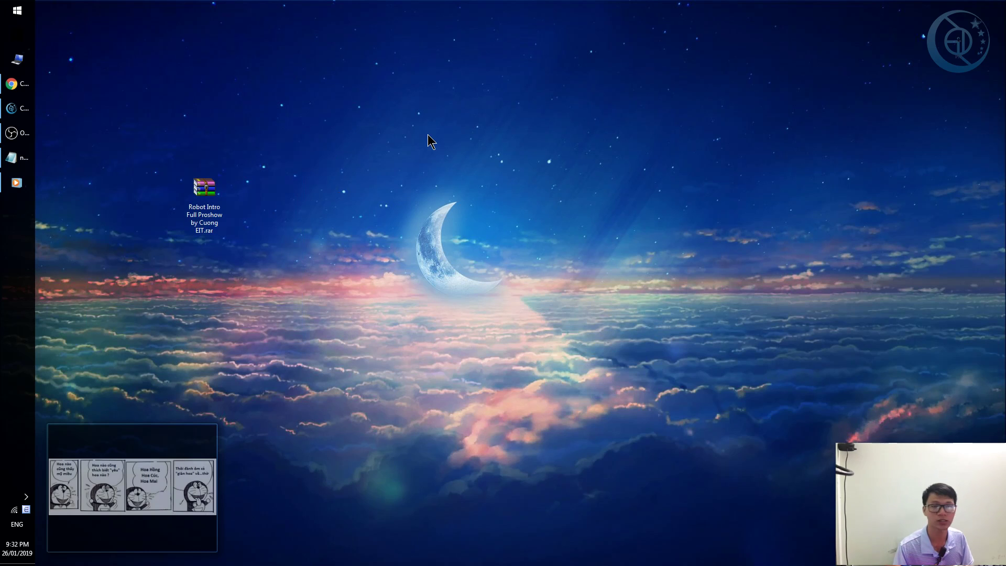
drag(208, 200, 184, 88)
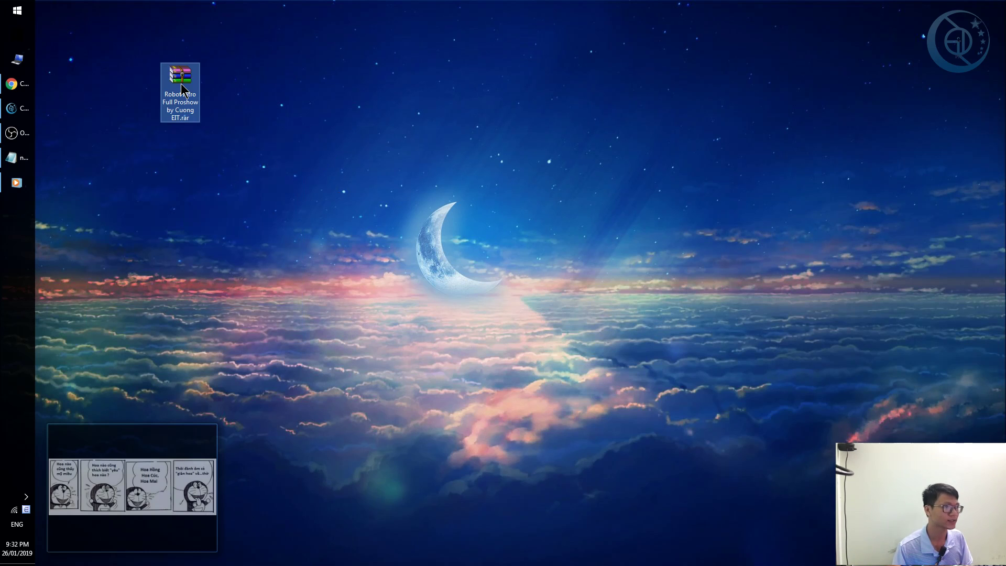
right_click(184, 88)
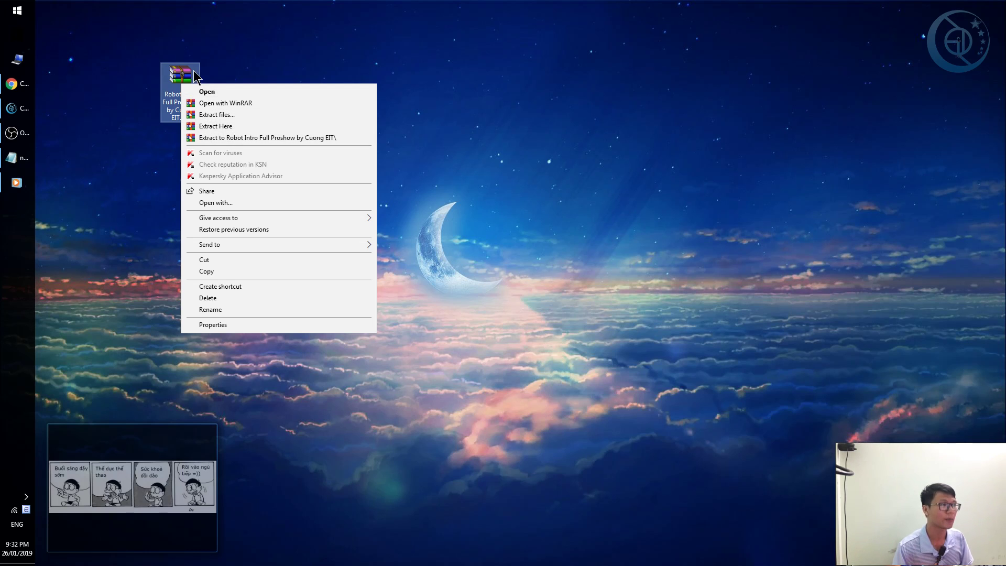
click(288, 17)
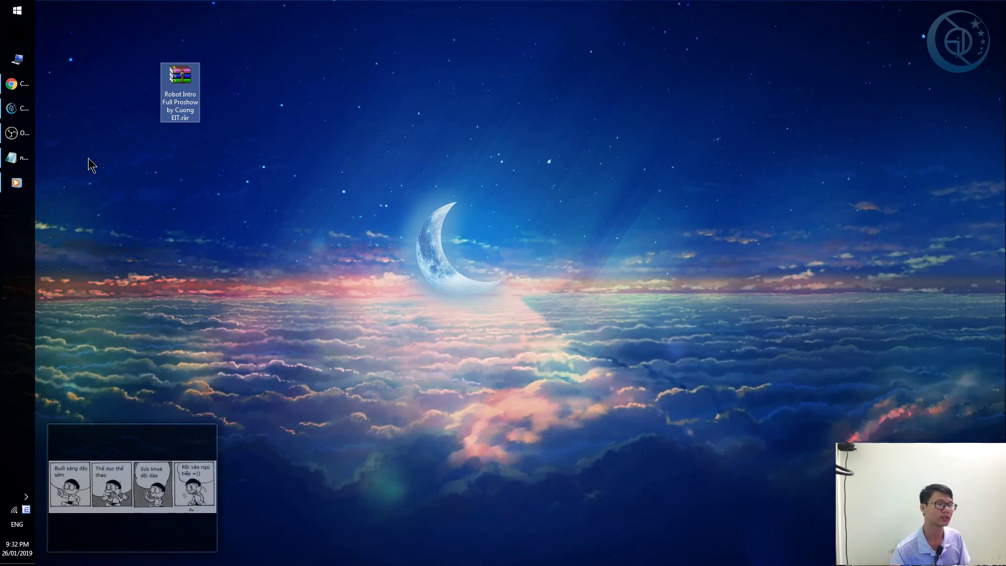
mouse_move(188, 74)
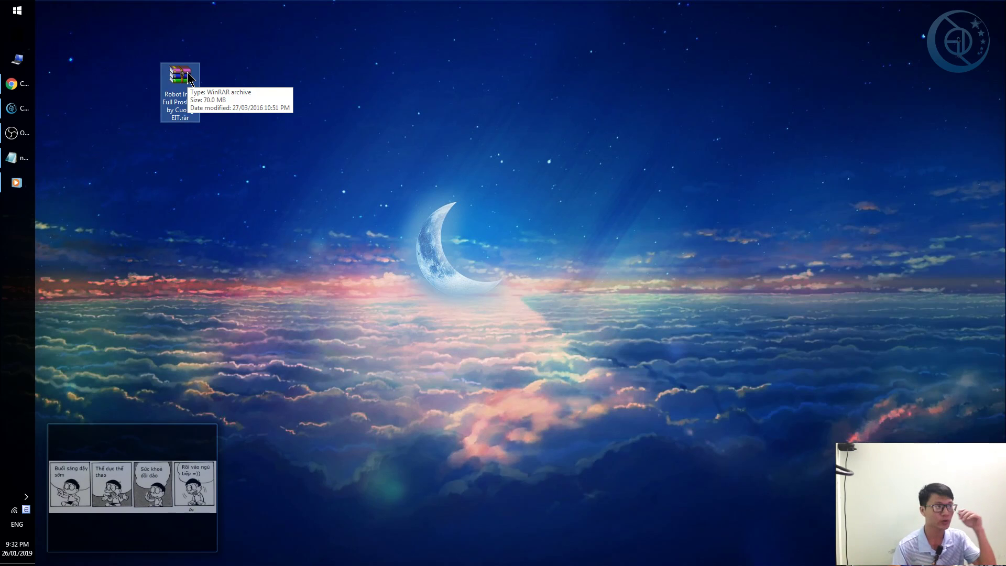
right_click(187, 74)
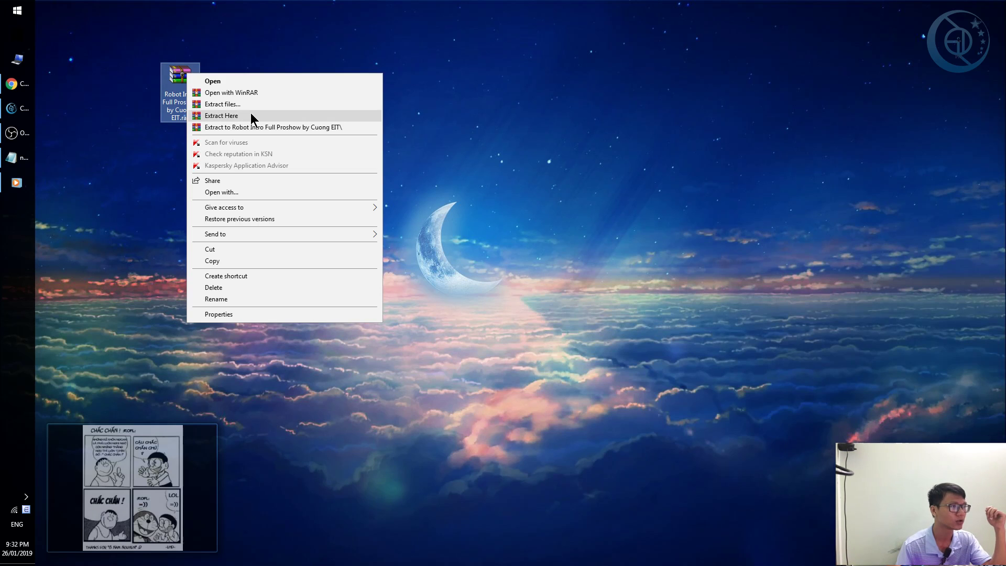
click(253, 116)
Move the extracted Robot Intro Full 2016 folder to the centre, open it, and resize its window.
drag(52, 17, 400, 220)
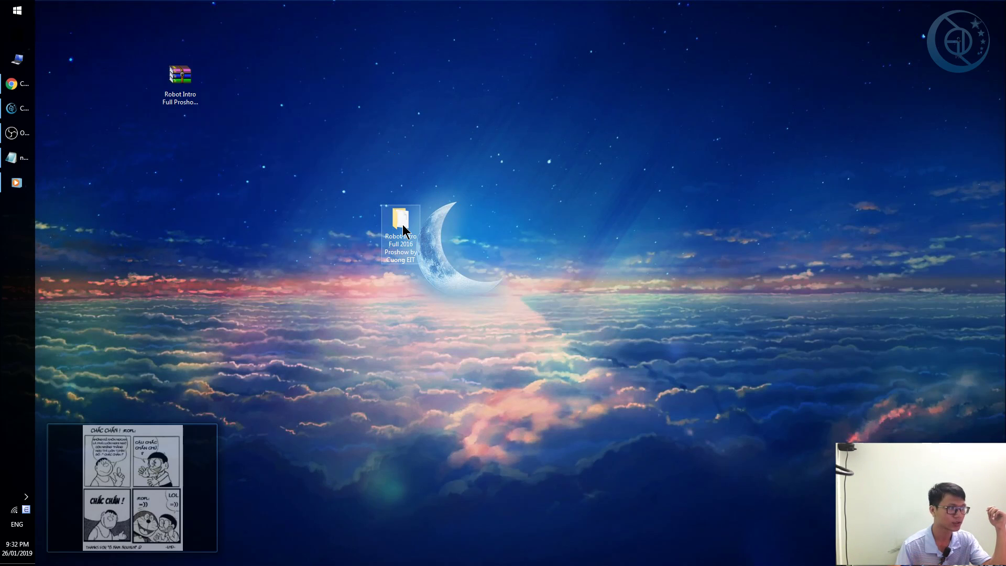
double_click(403, 231)
drag(367, 8, 390, 180)
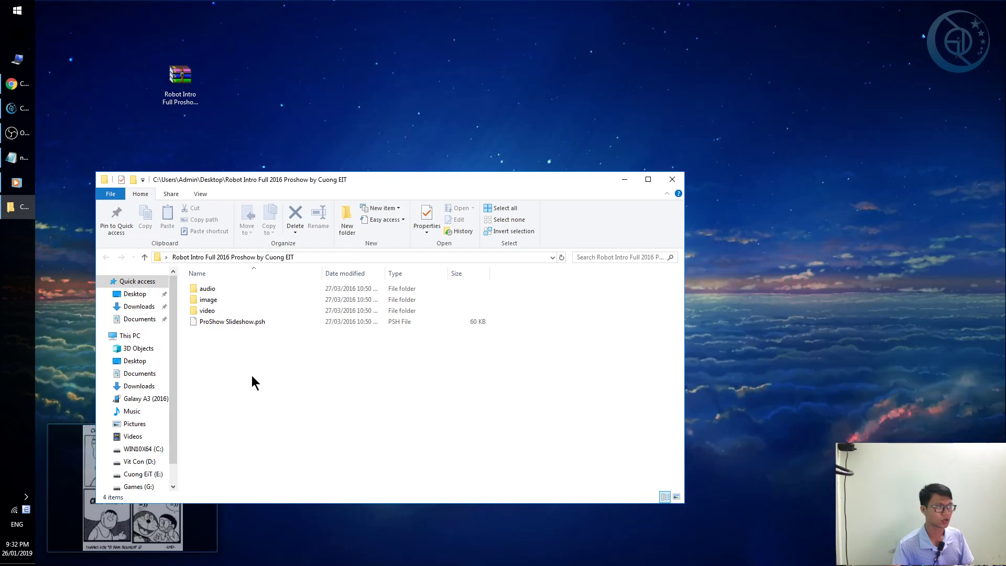
Open the image folder in File Explorer, which lists Logo.png, mask.png and the text PSDs.
double_click(210, 301)
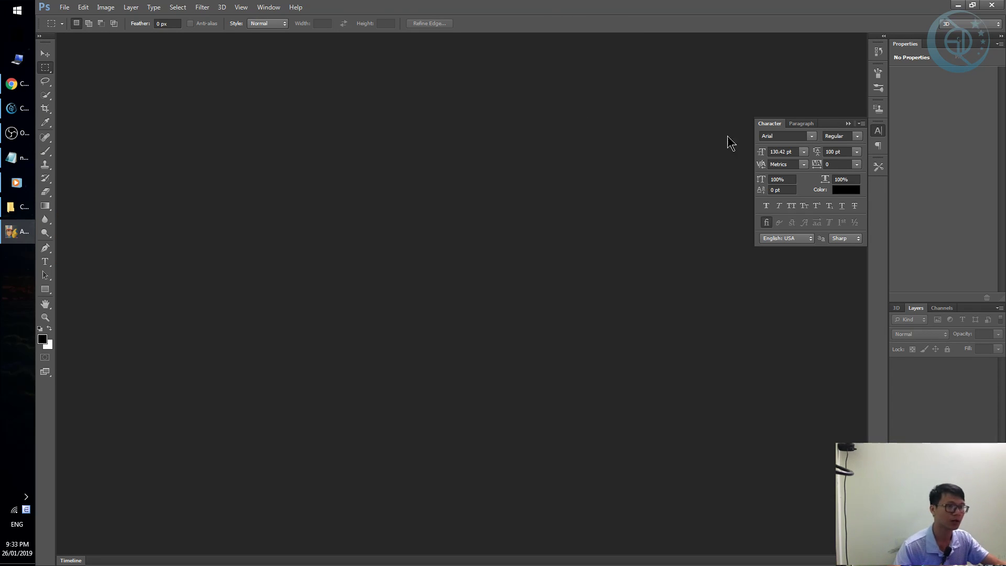
Open text 1.psd, text 2.psd and text 3.psd from the Desktop's Robot Intro image folder.
click(62, 8)
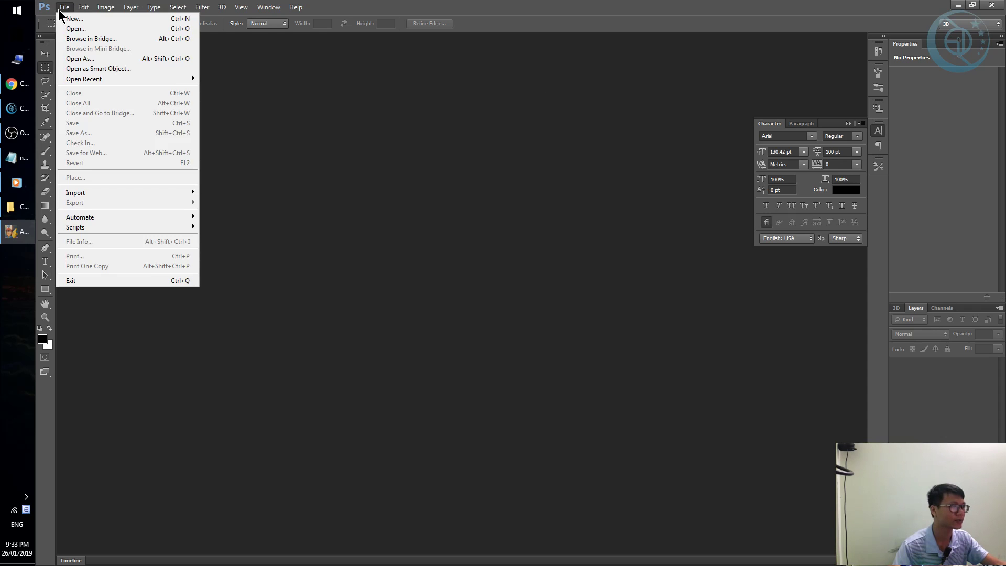
click(79, 30)
click(409, 197)
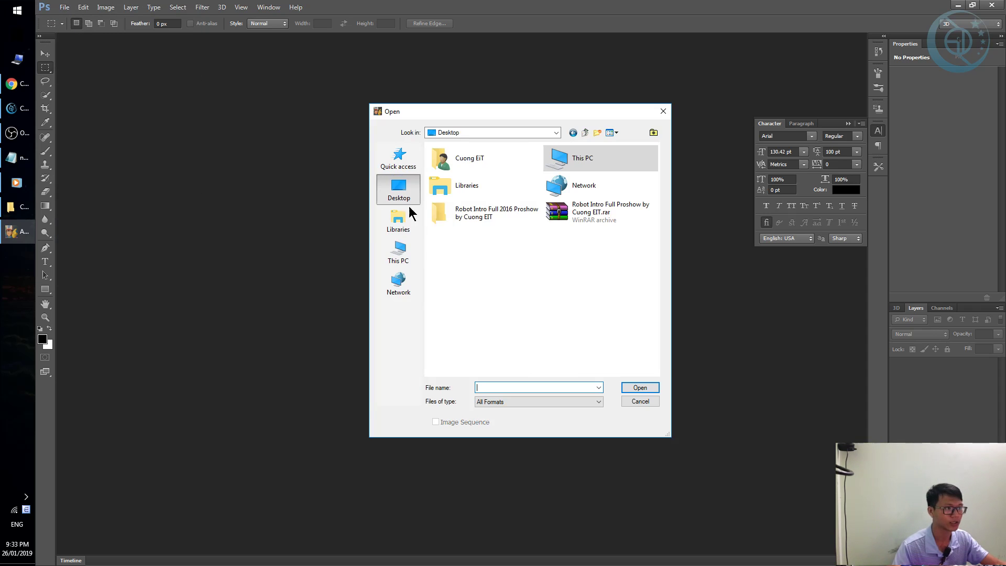
click(462, 213)
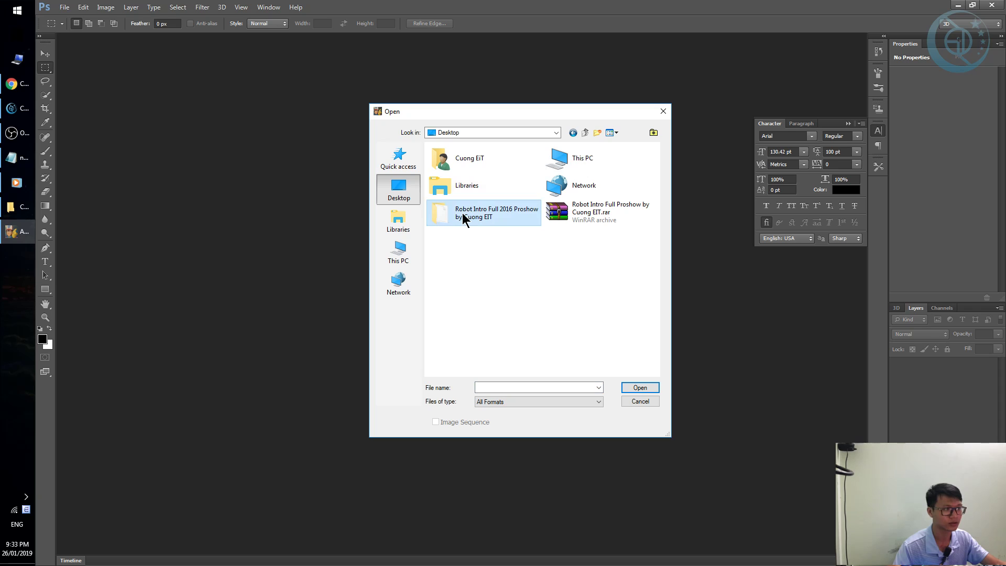
double_click(462, 213)
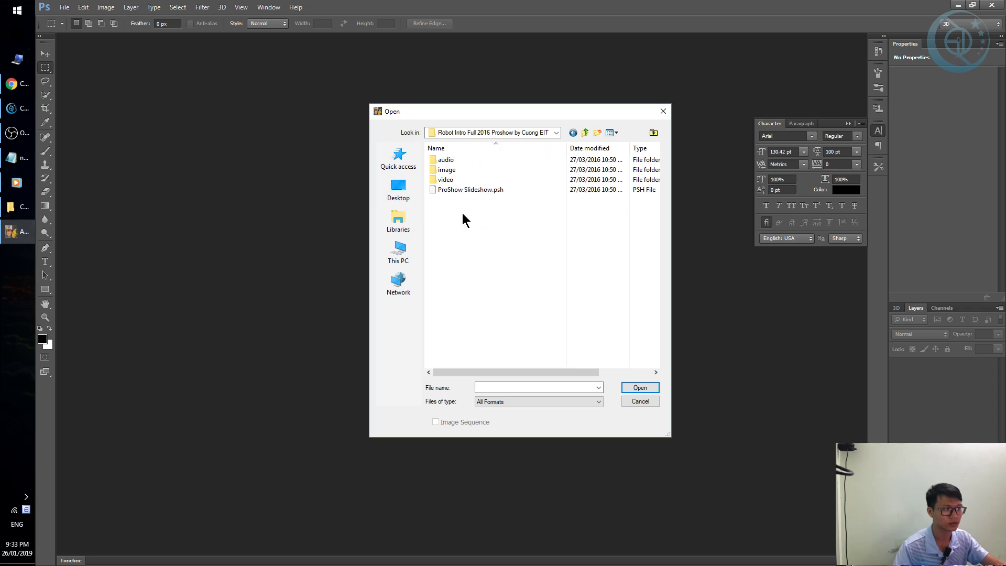
double_click(446, 170)
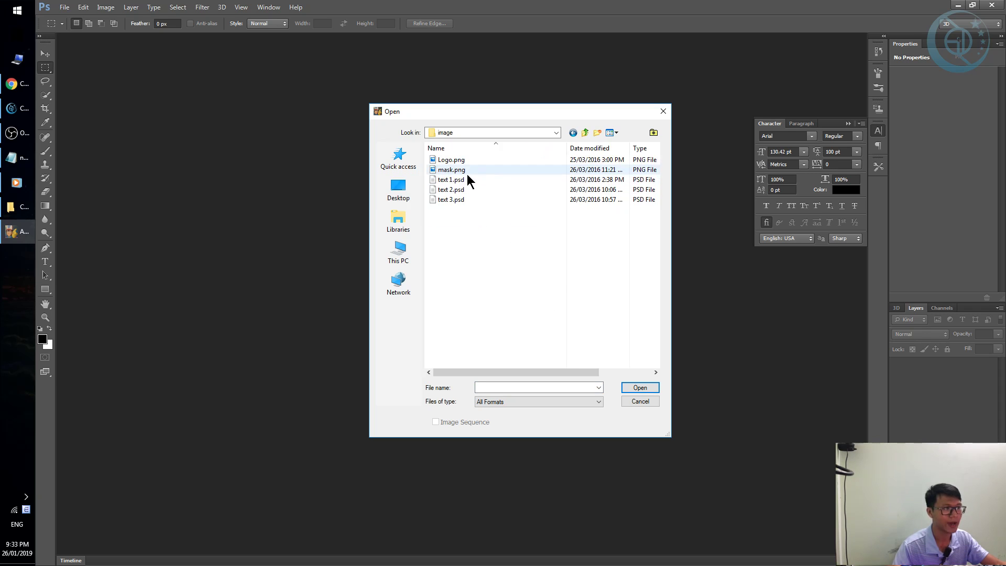
drag(522, 221, 442, 182)
click(634, 389)
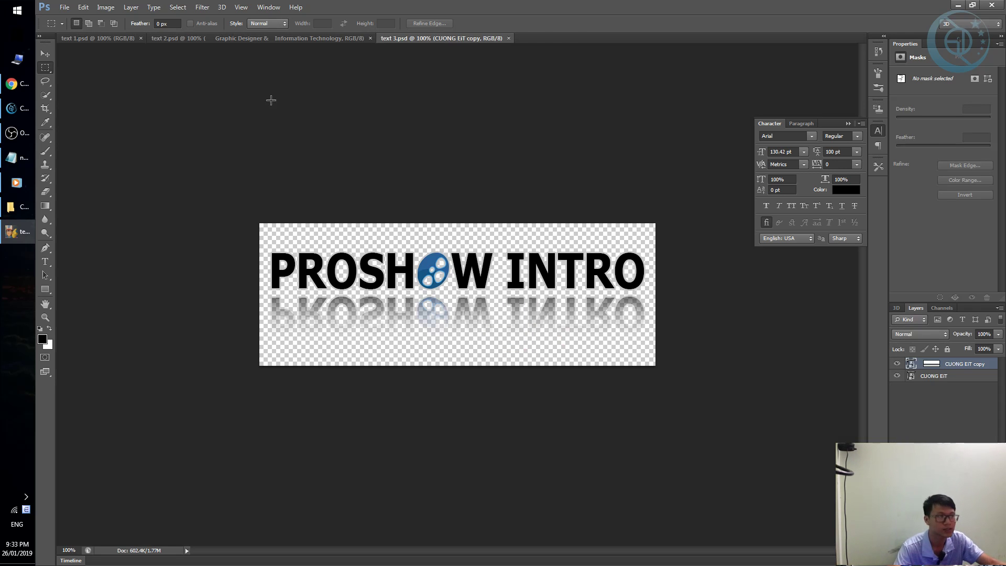
In text 1.psd, zoom to 200% and open the CUONG EiT smart object without updating text layers.
click(119, 39)
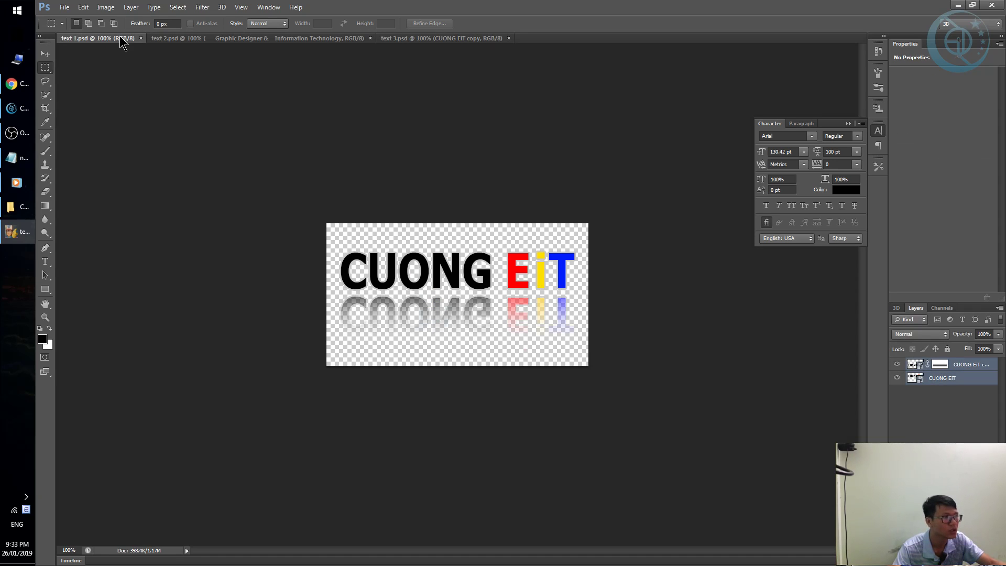
key(v)
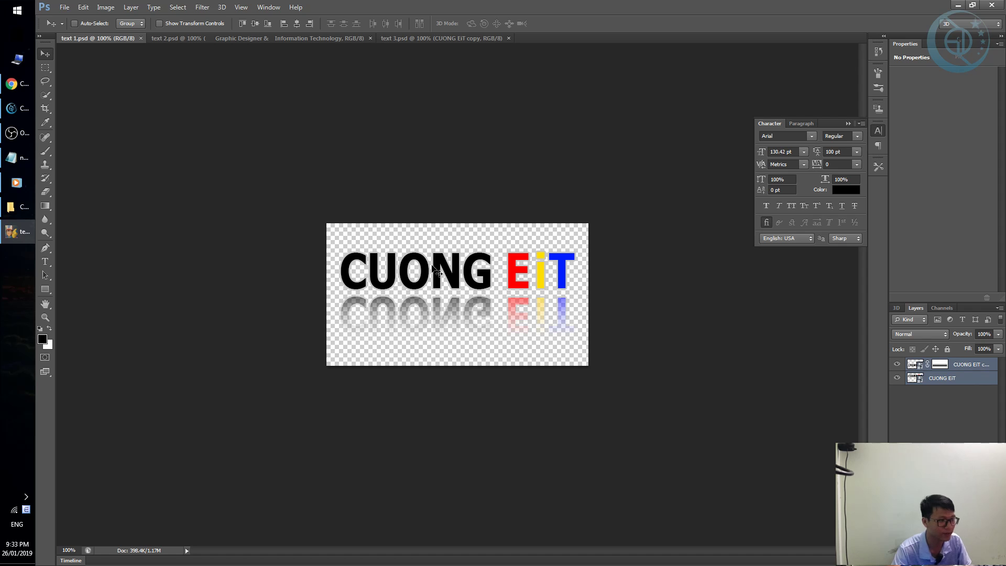
key(ctrl+plus)
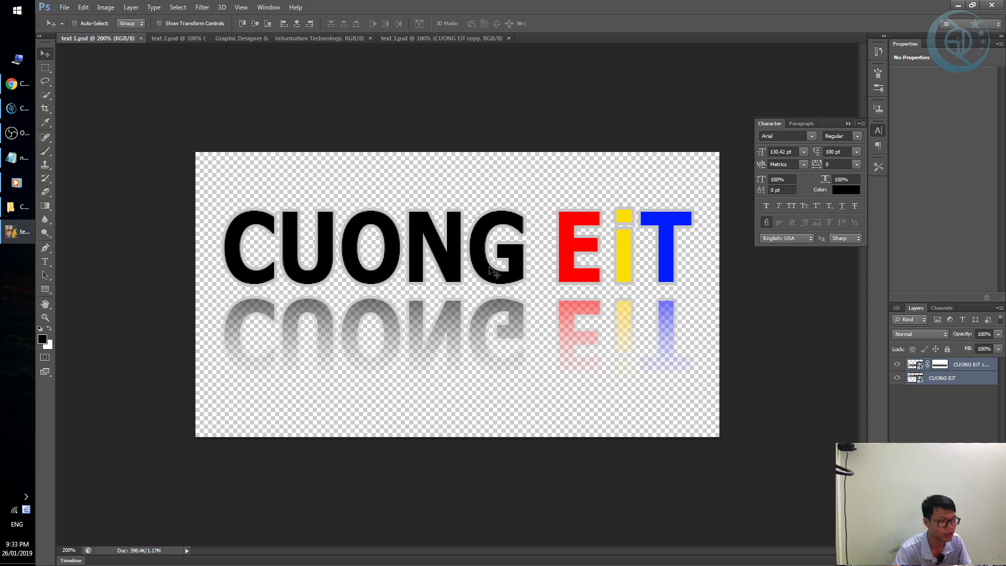
key(t)
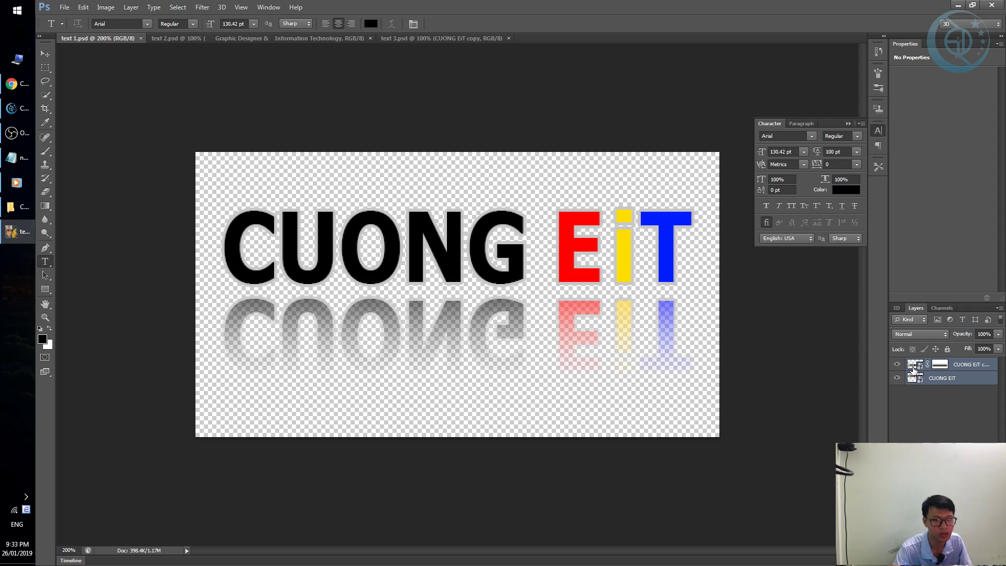
click(912, 366)
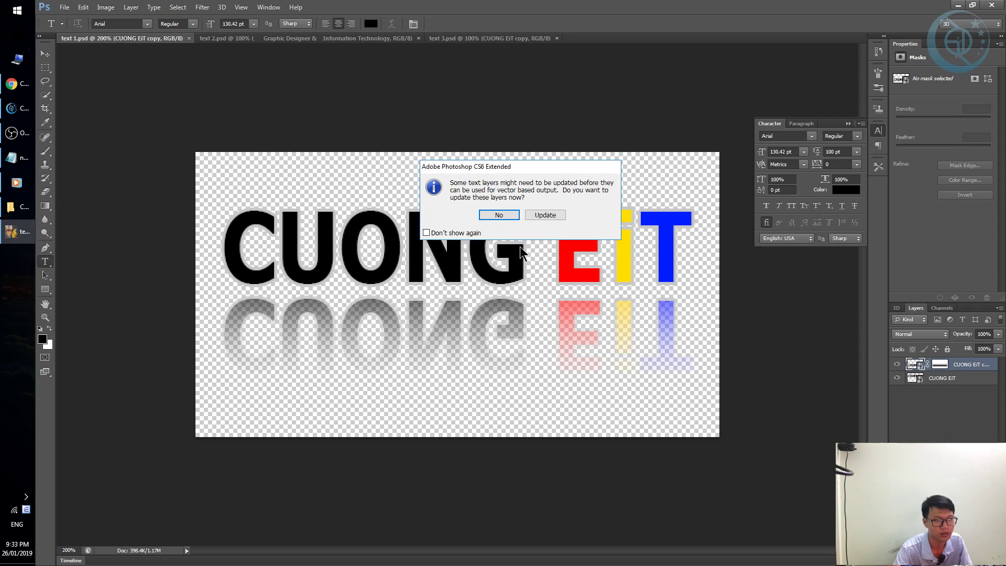
click(498, 214)
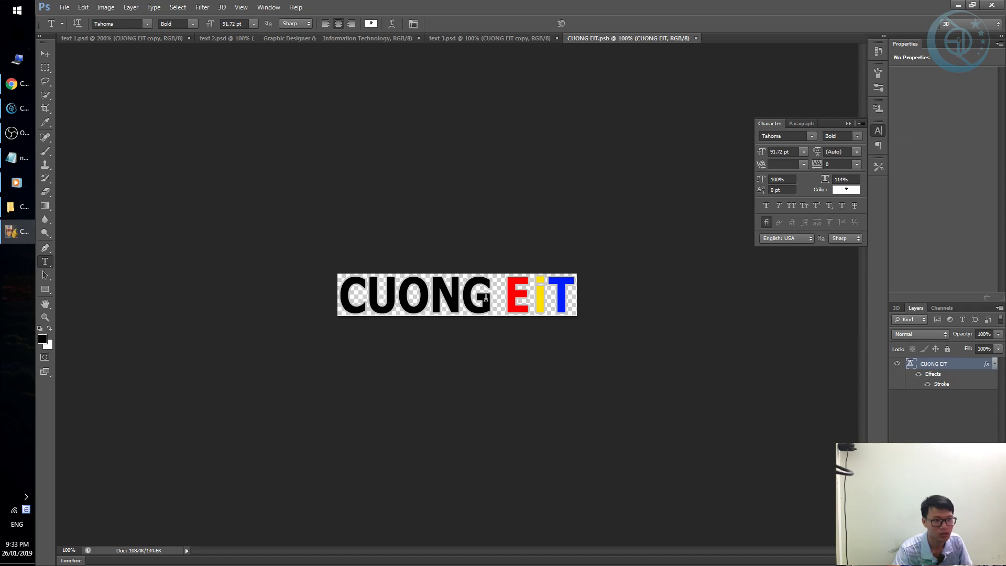
Replace the smart object's CUONG EiT wording with 'Cuong FA' and select all of it.
click(456, 296)
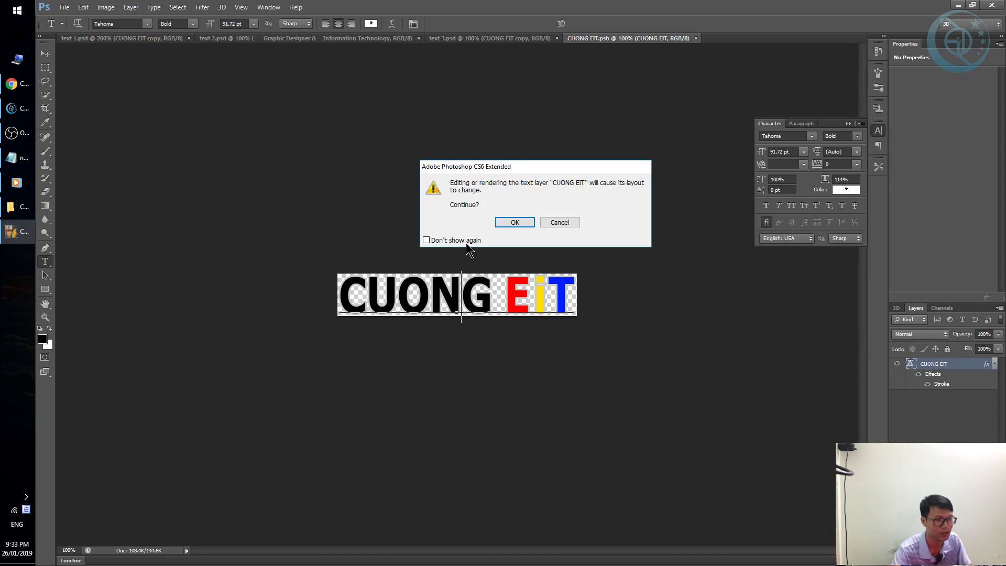
click(517, 222)
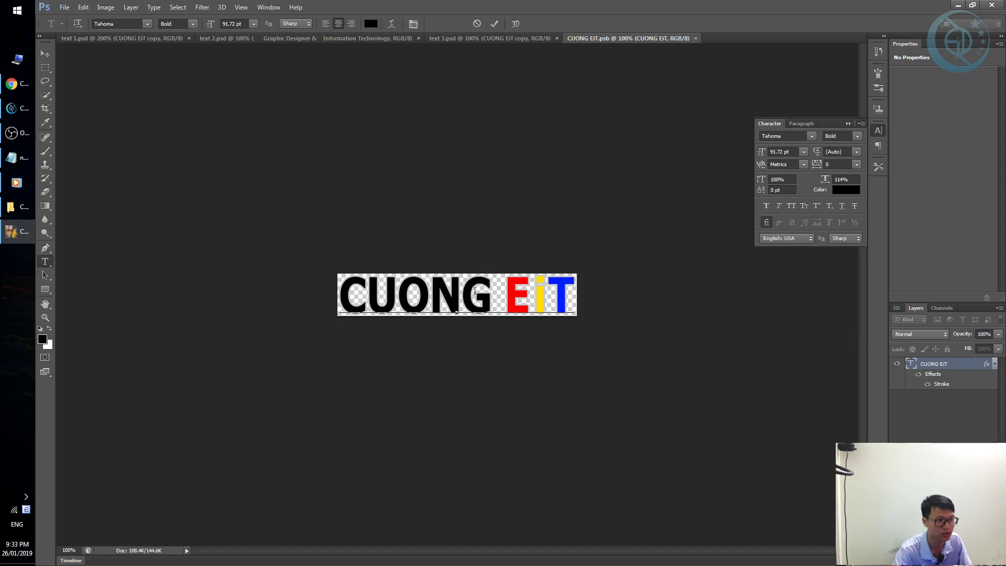
key(ctrl+a)
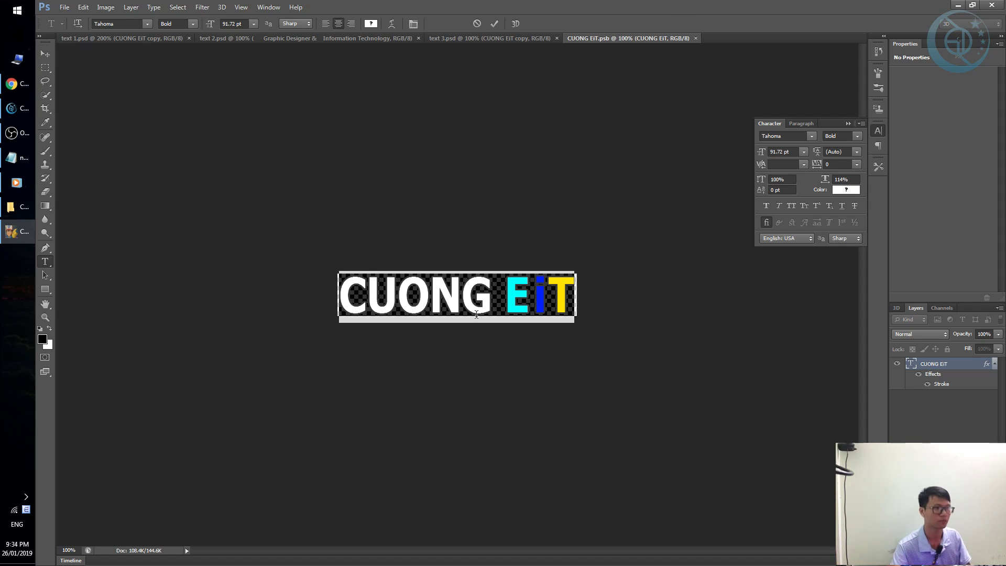
click(464, 304)
triple_click(505, 292)
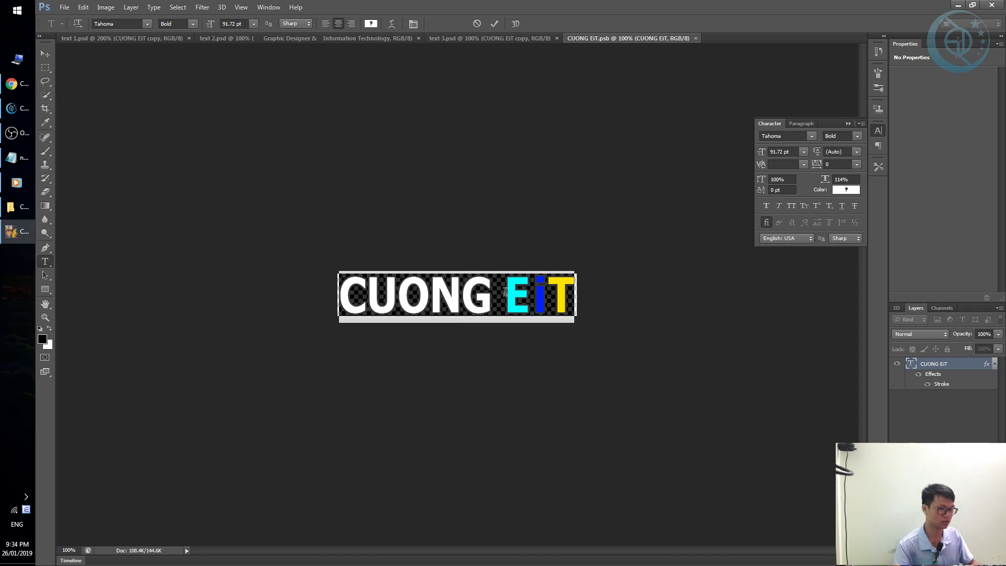
text(Cuong )
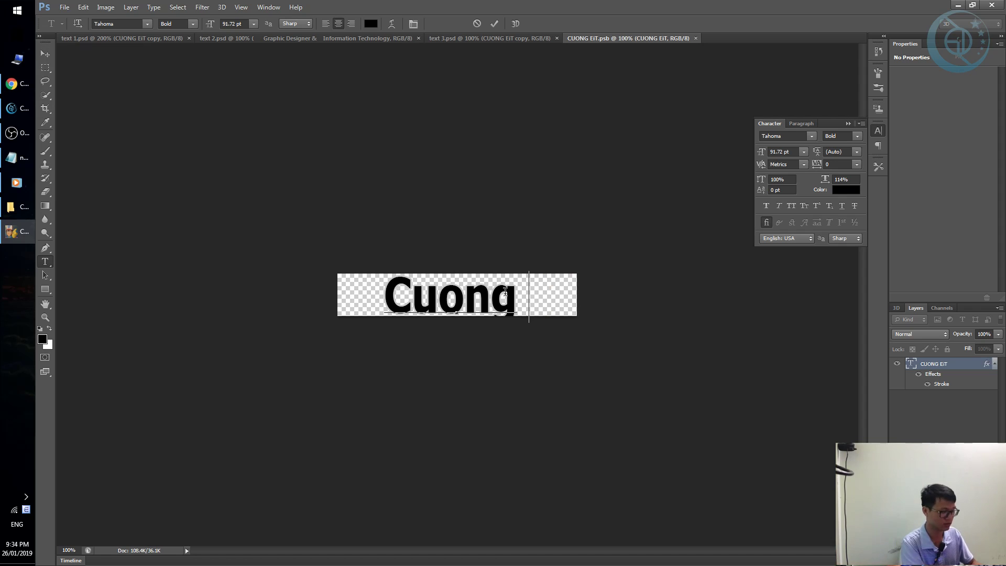
text(E)
key(BackSpace)
text(F)
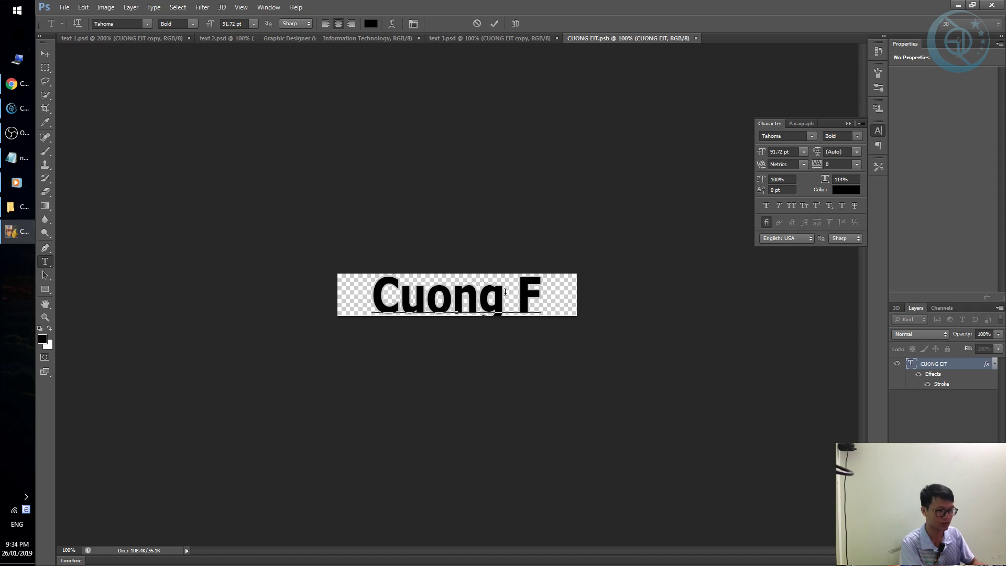
text(A)
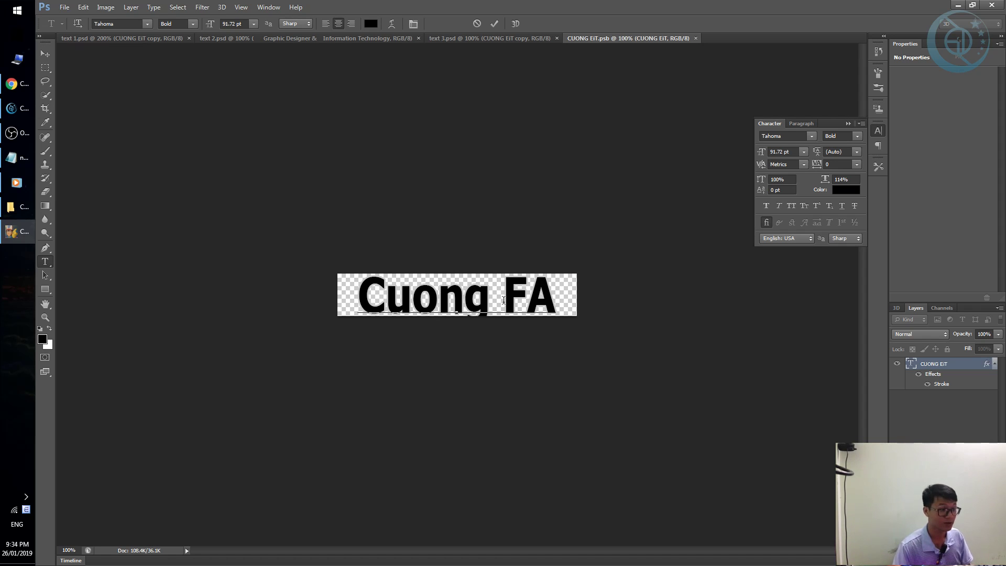
key(ctrl+a)
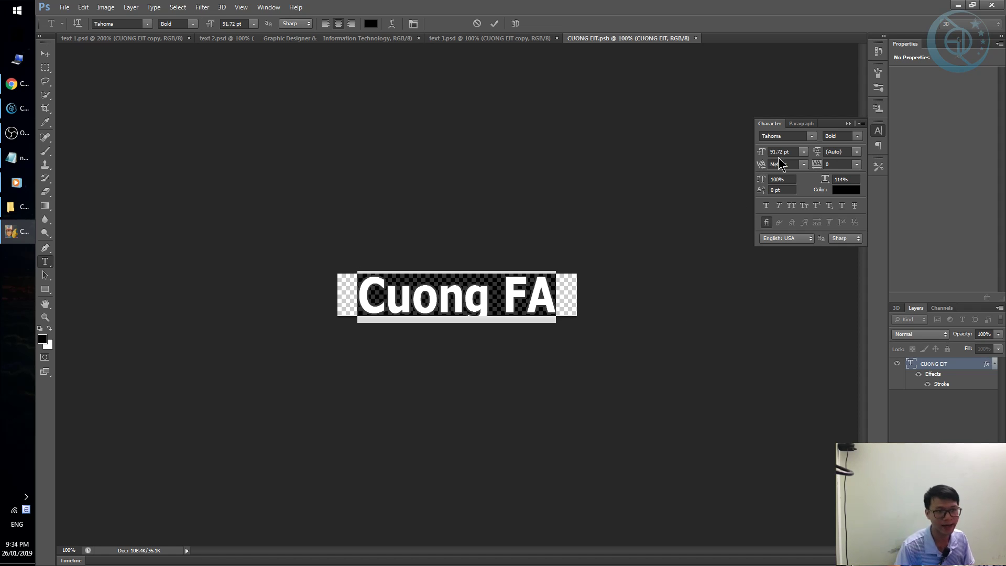
Set Cuong FA's tracking to 560 and crop the canvas wider so the text fits.
drag(816, 156, 831, 160)
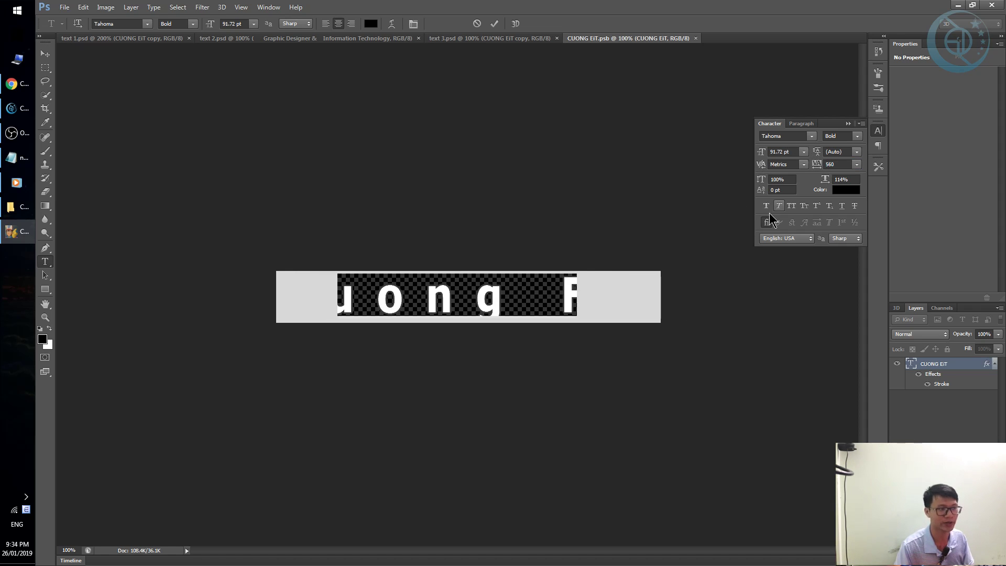
click(46, 53)
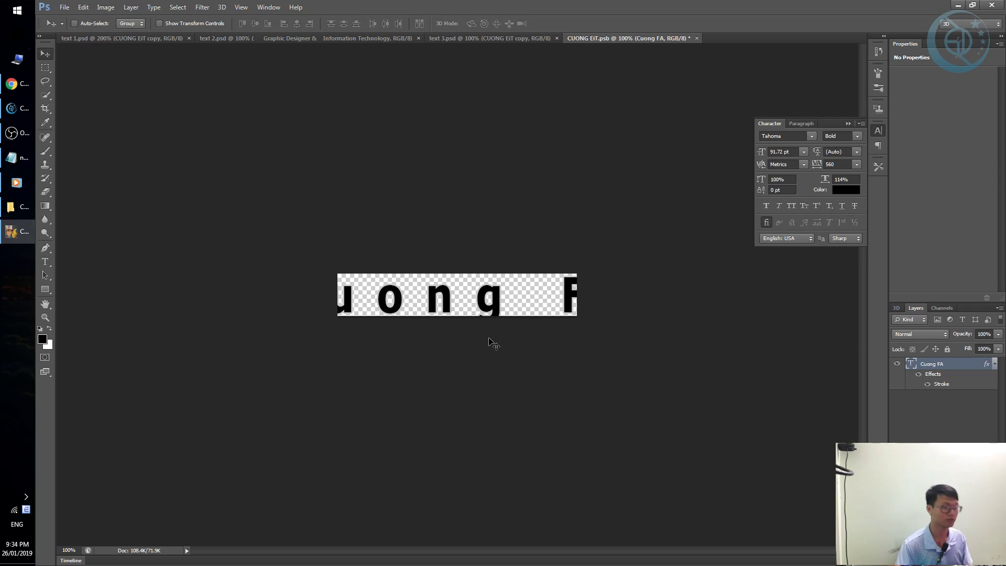
key(c)
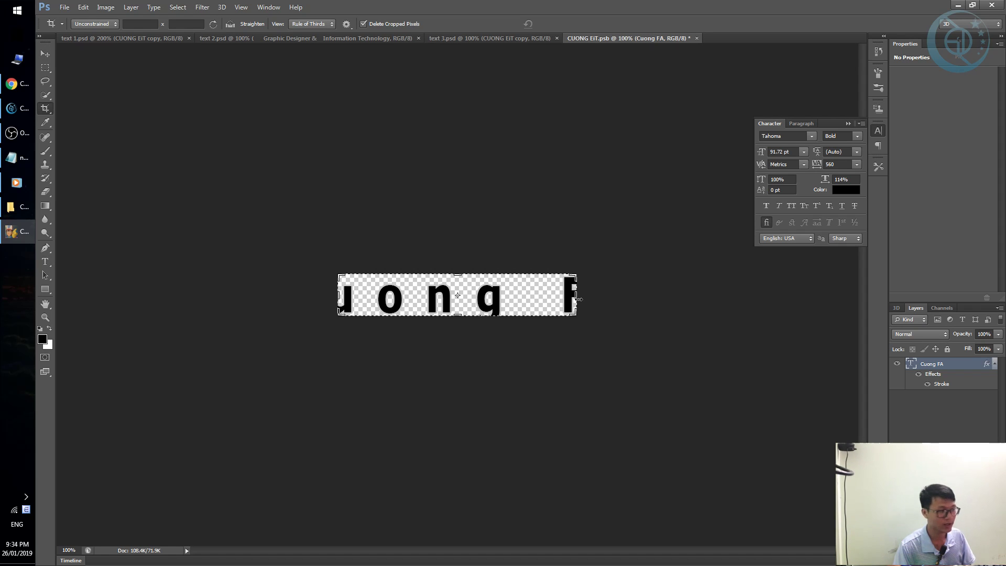
drag(577, 299, 670, 296)
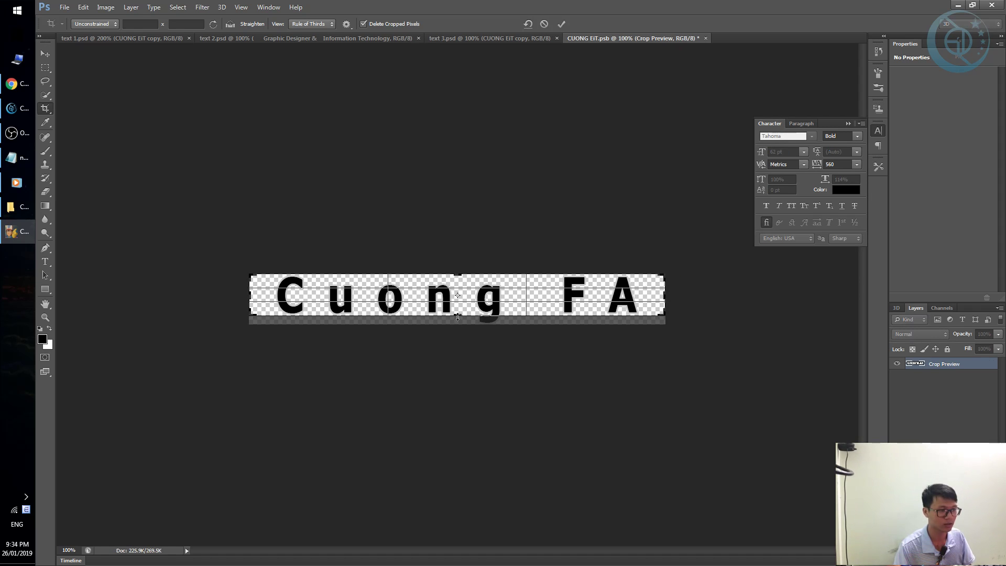
key(alt+space)
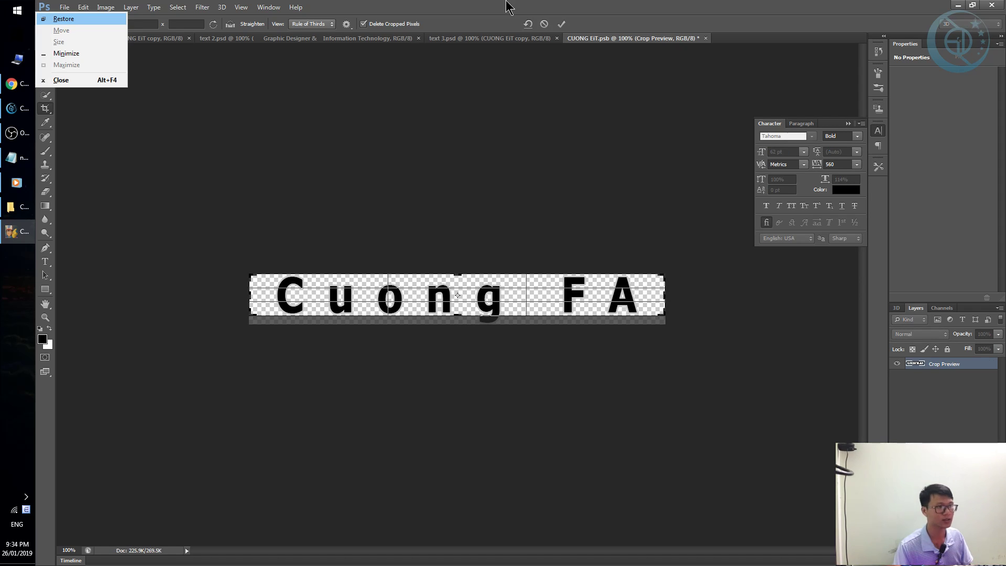
click(509, 8)
key(Return)
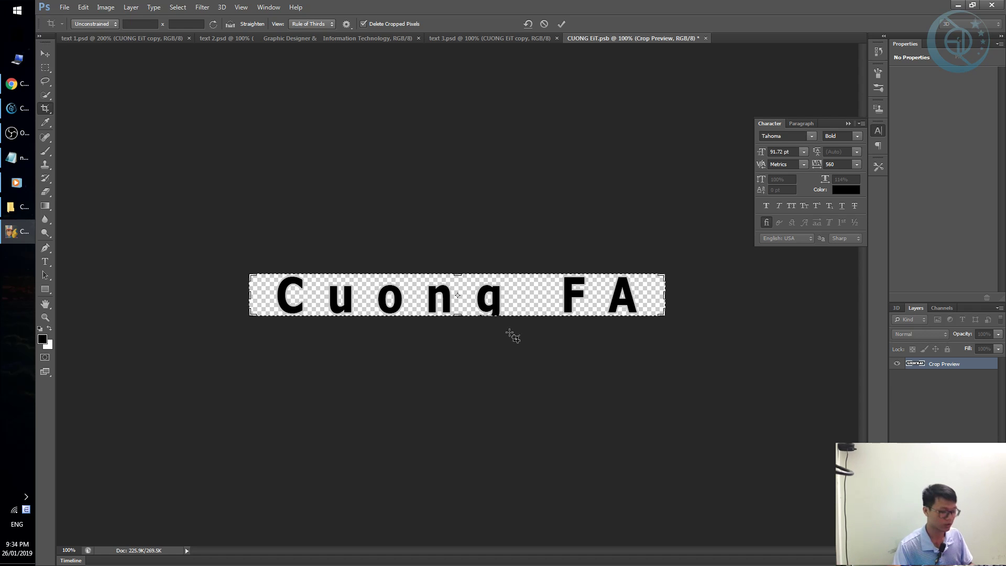
key(v)
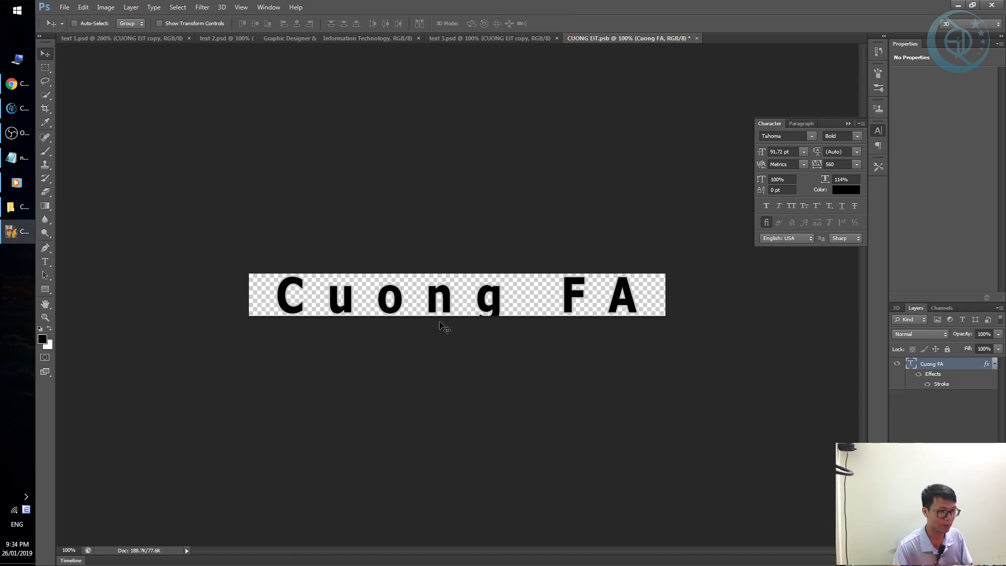
Change the Cuong FA text's font to UTM Aircona, found by searching 'UTM'.
key(t)
click(459, 307)
key(ctrl+a)
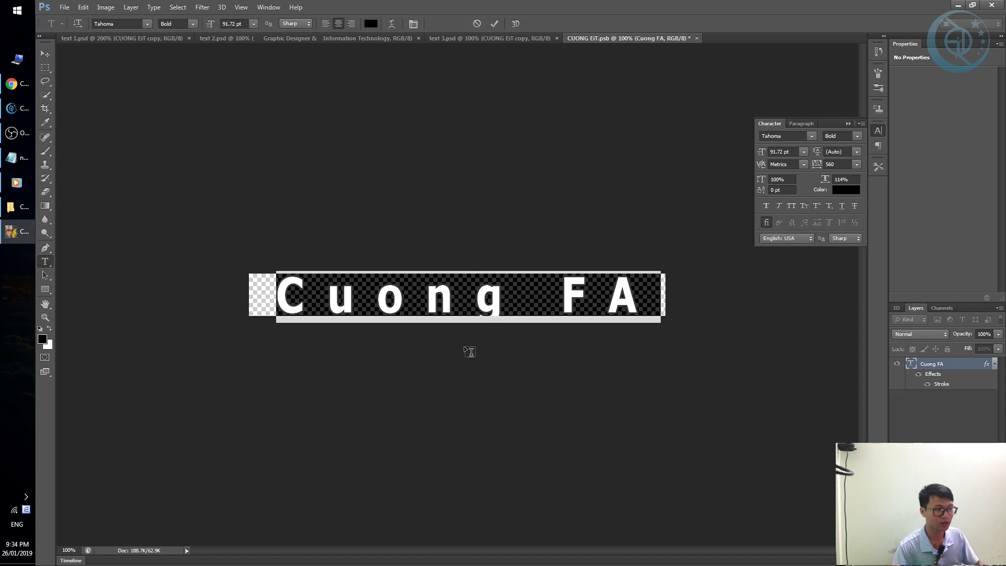
key(ctrl+Return)
click(459, 309)
key(ctrl+a)
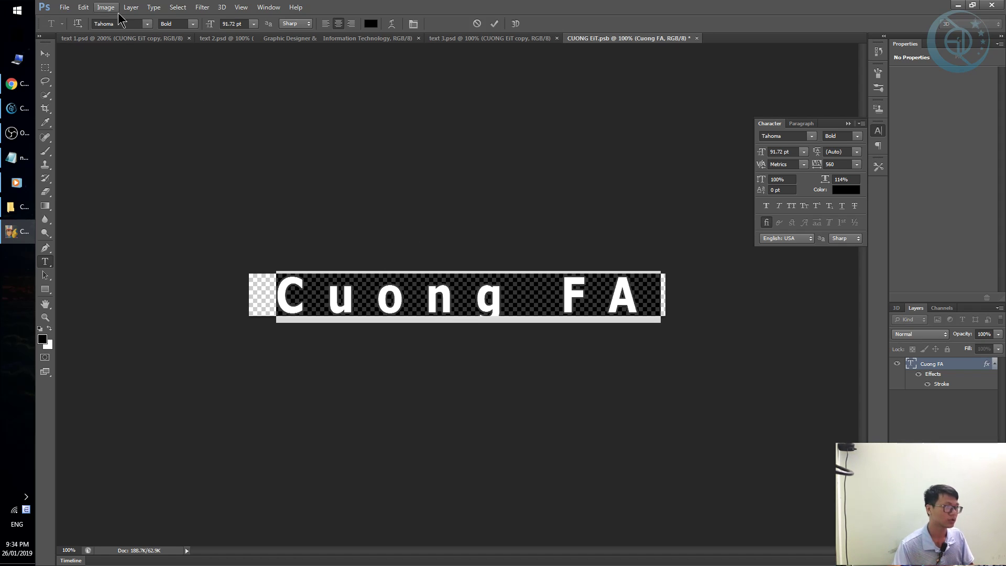
click(132, 23)
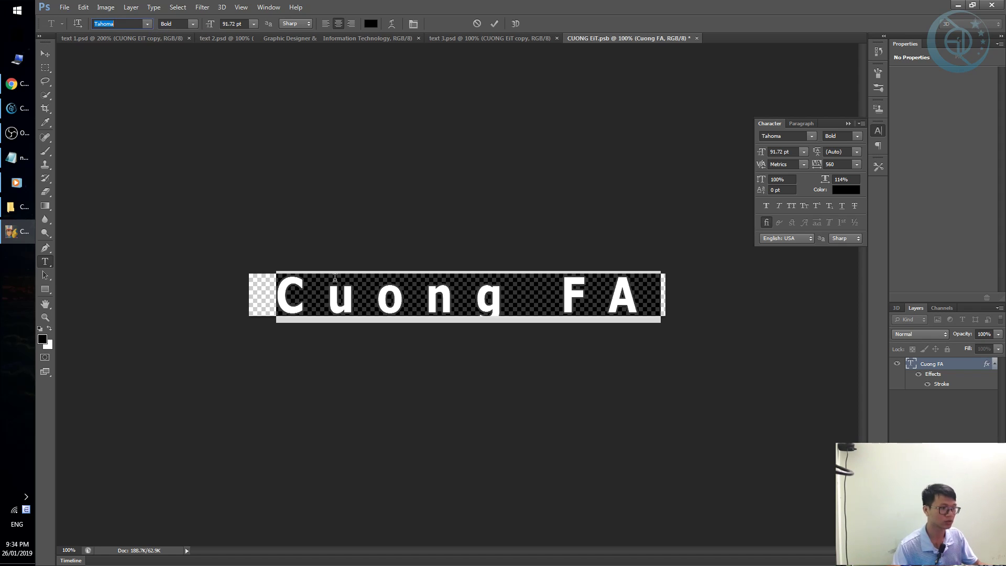
text(UTM A&S Hear)
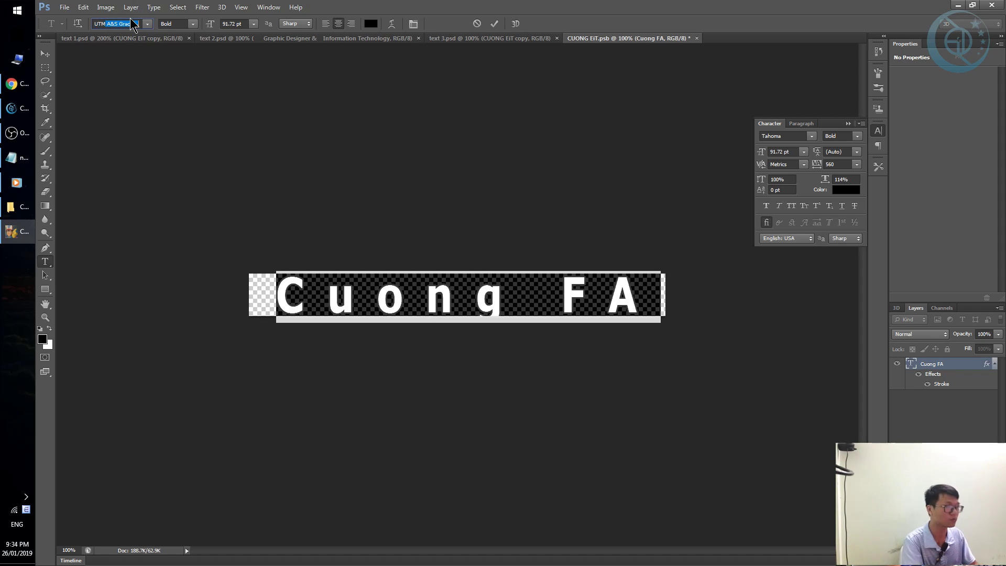
key(Down)
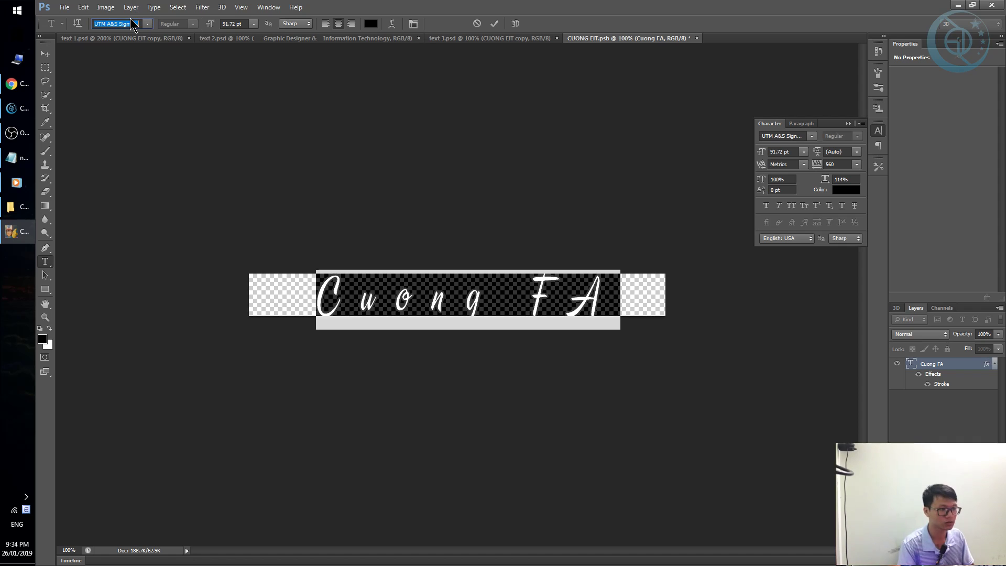
key(Down)
key(Down)
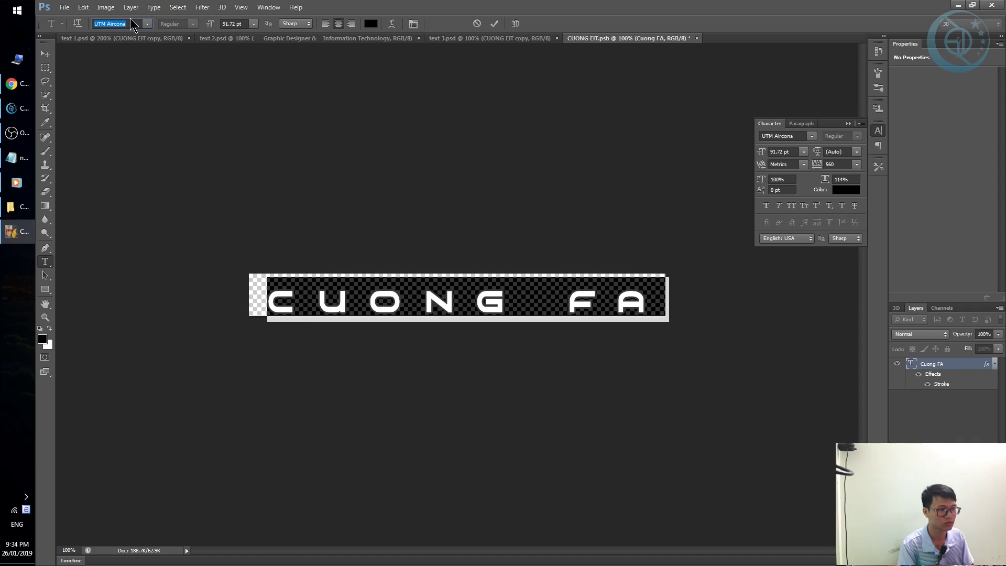
click(45, 53)
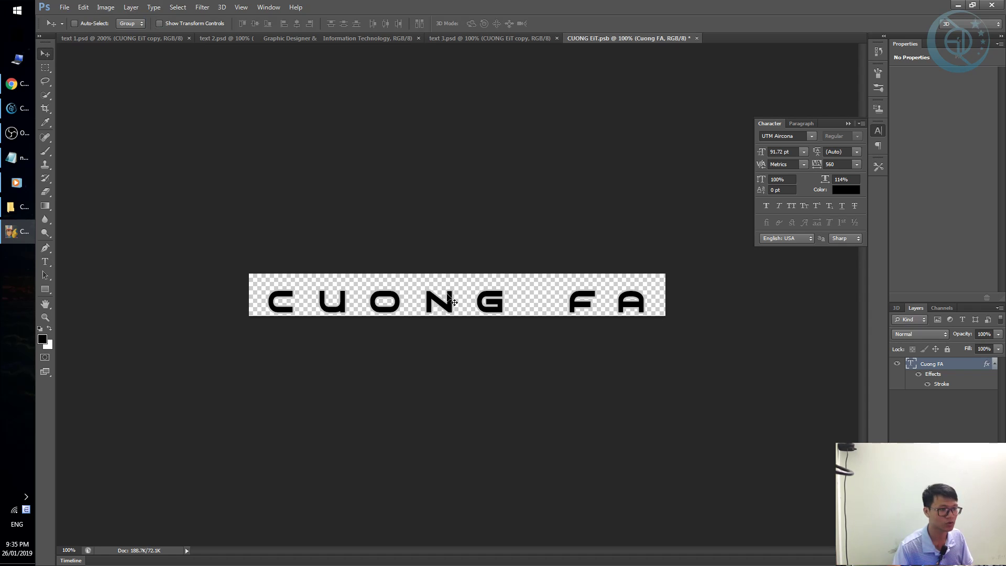
key(Up)
key(Up)
key(Up)
key(Up)
key(Up)
key(Up)
key(Up)
key(Up)
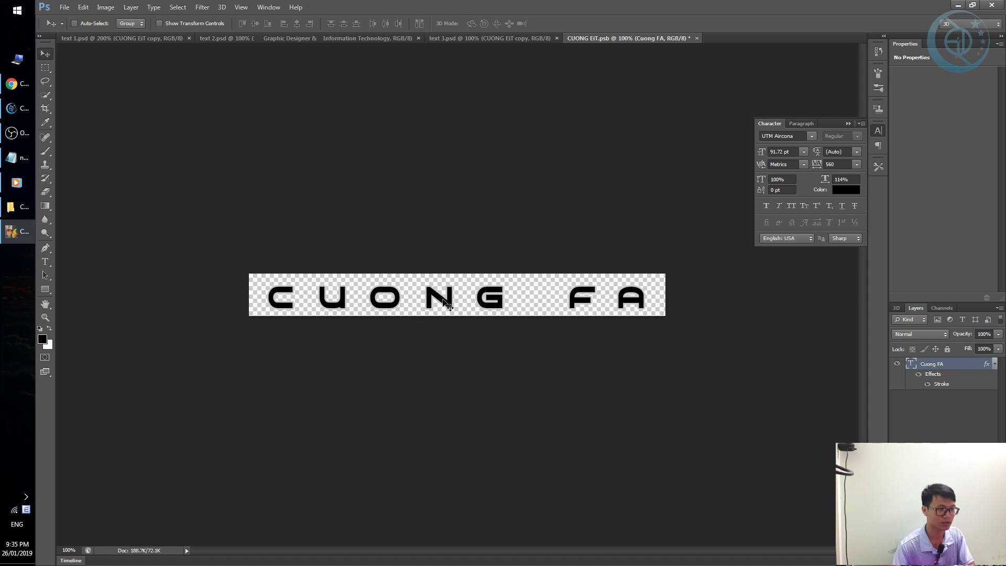
key(Down)
key(Down)
key(Down)
key(Down)
key(Down)
key(Down)
key(Down)
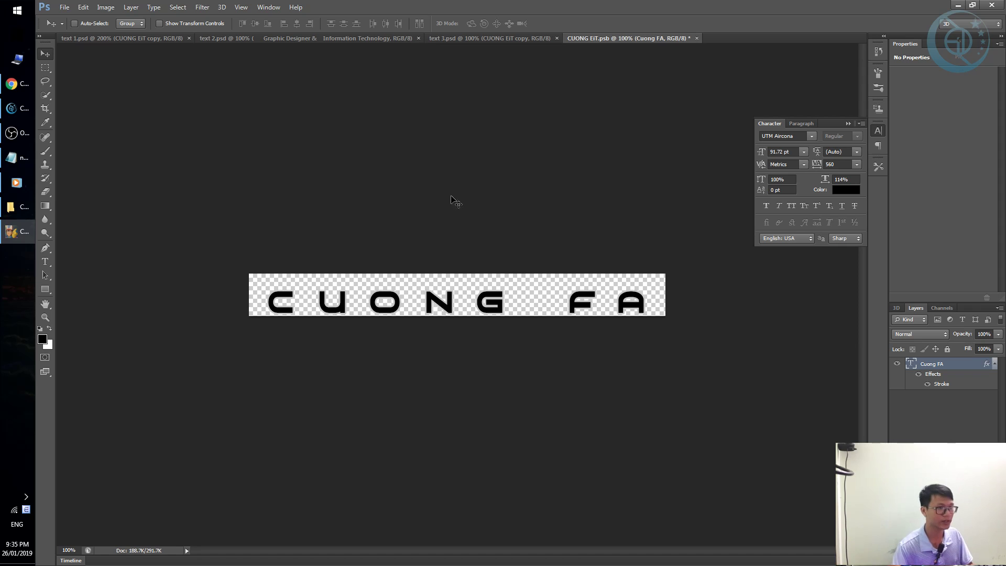
Save and close the smart object, then crop text 1.psd wider to fit CUONG FA.
key(ctrl+w)
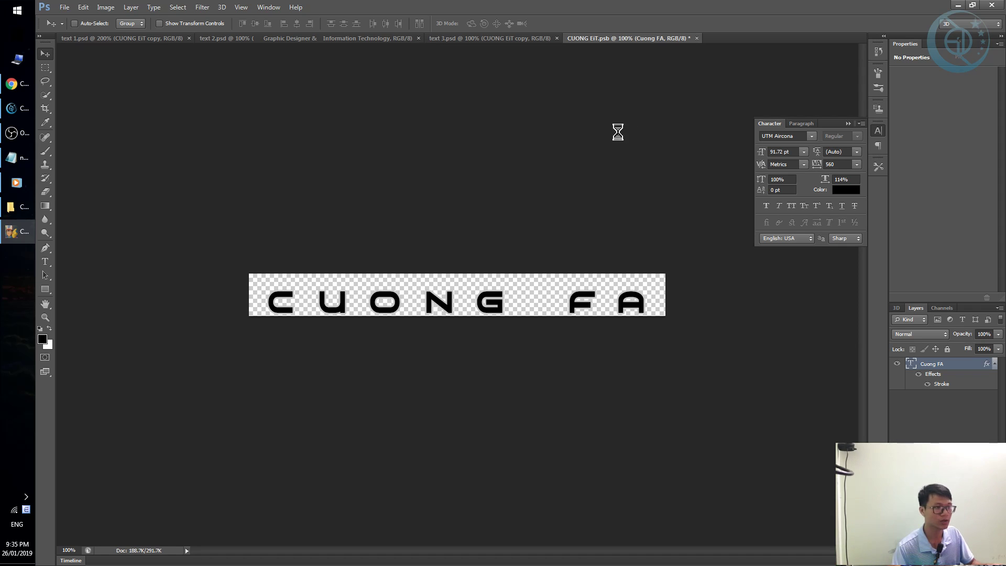
click(470, 210)
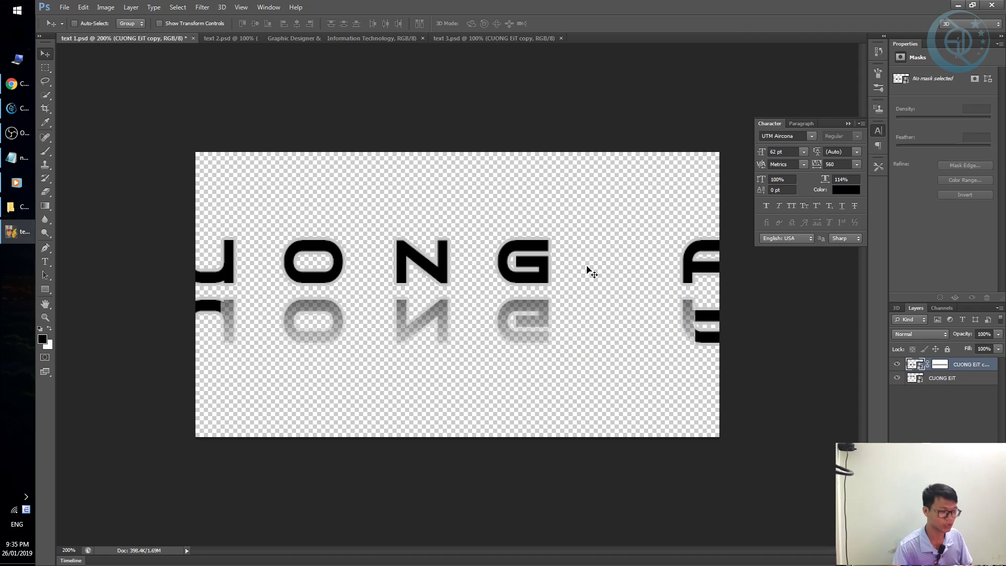
key(c)
drag(718, 297, 839, 299)
key(Return)
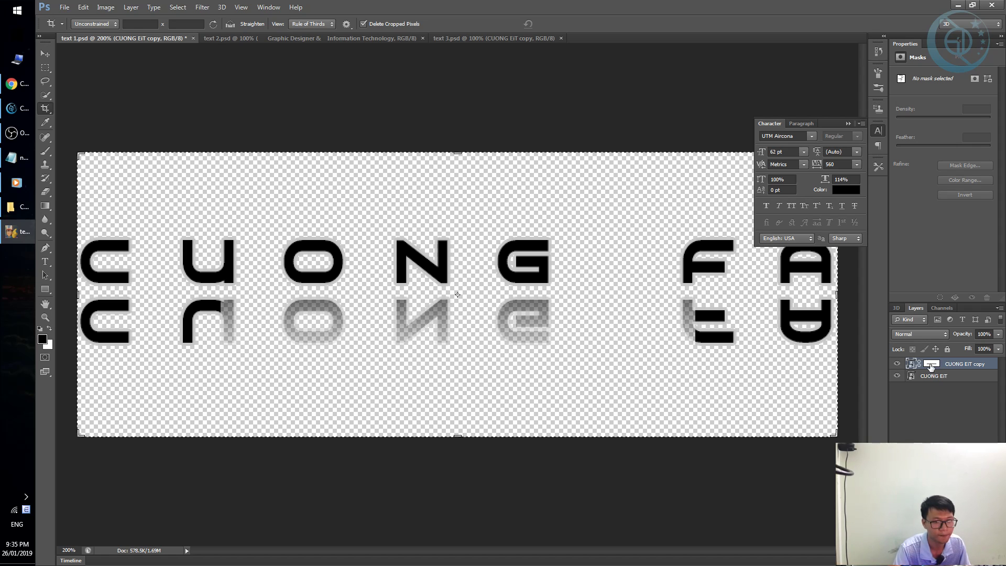
click(931, 367)
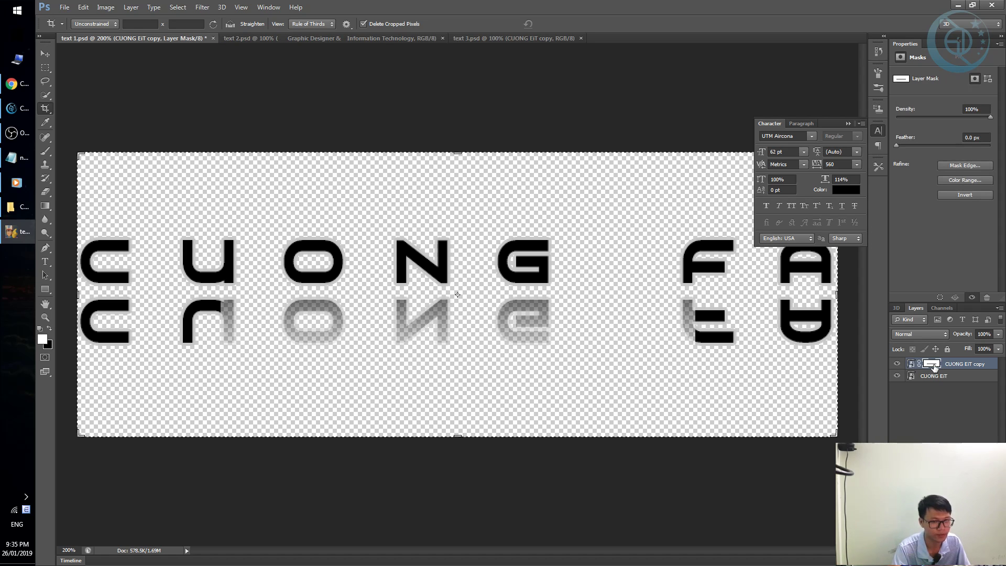
click(941, 368)
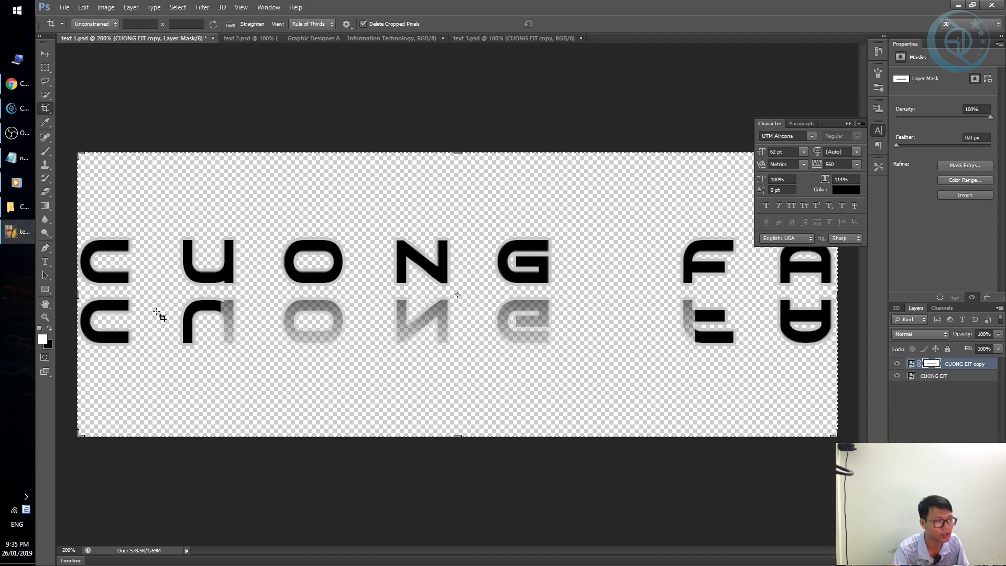
key(v)
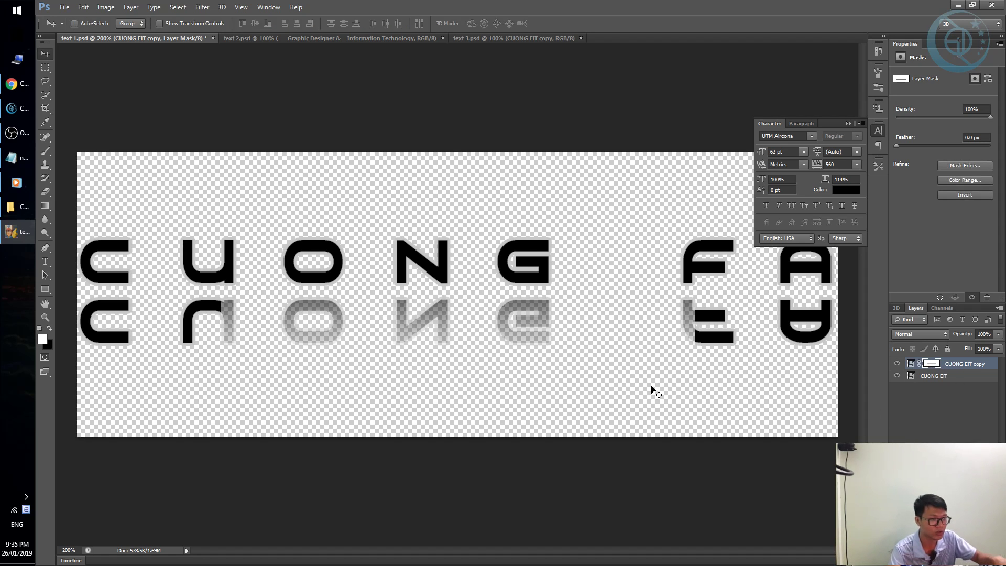
key(ctrl+t)
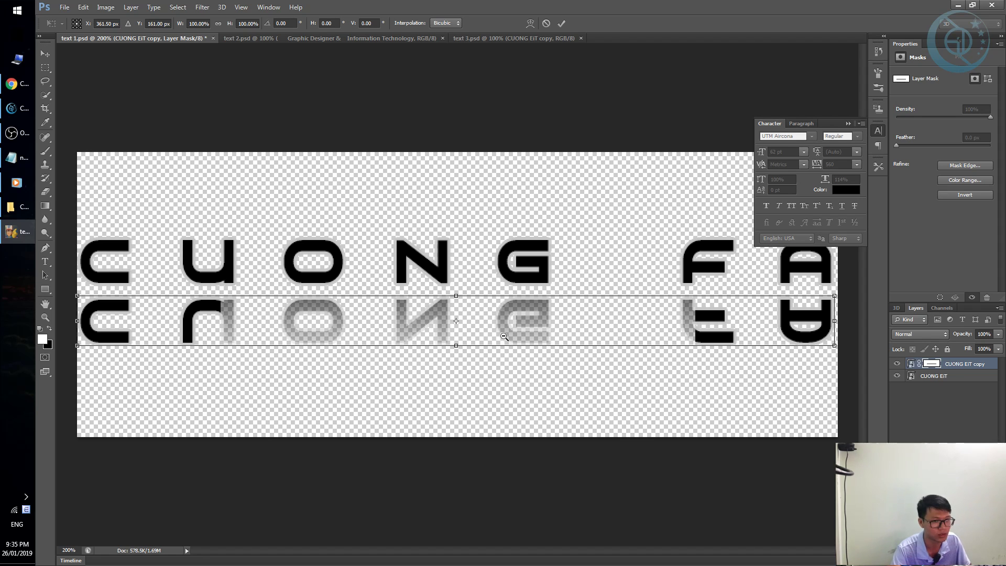
alt+click(504, 336)
drag(646, 307, 703, 315)
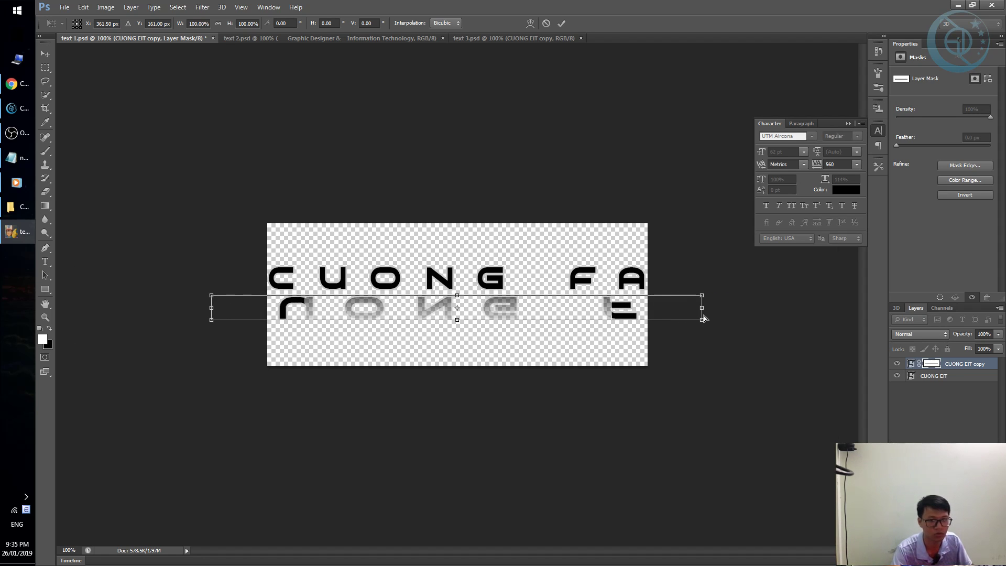
key(ctrl+z)
key(Escape)
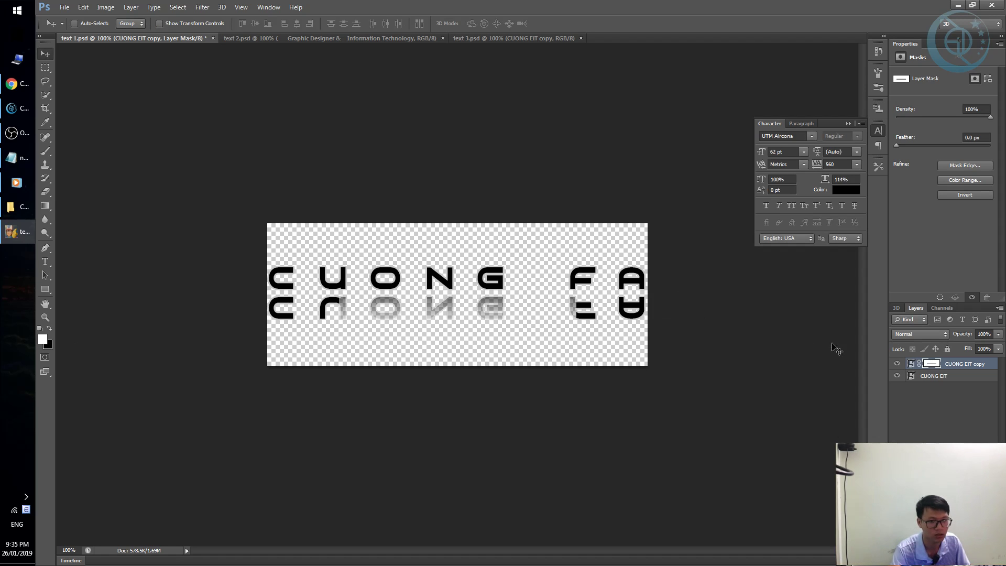
click(548, 292)
click(550, 295)
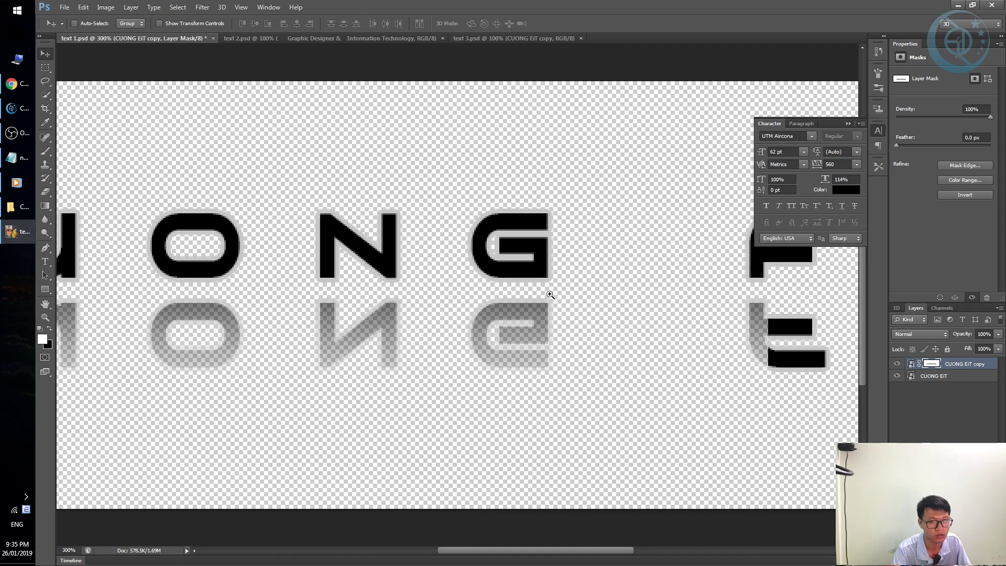
alt+click(551, 295)
alt+click(550, 293)
alt+click(550, 293)
alt+click(530, 292)
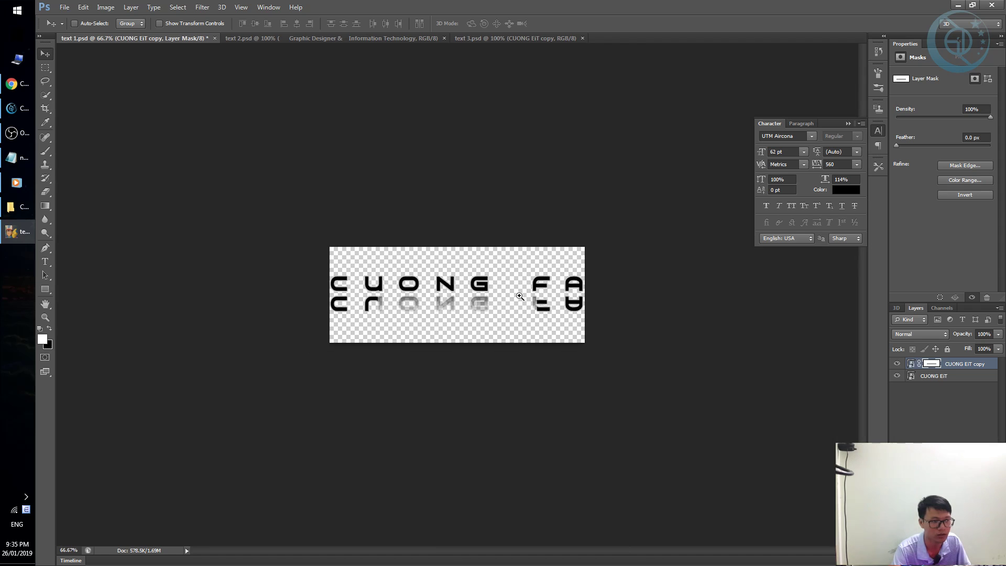
click(524, 293)
click(521, 295)
click(519, 297)
click(519, 296)
alt+click(522, 292)
alt+click(519, 292)
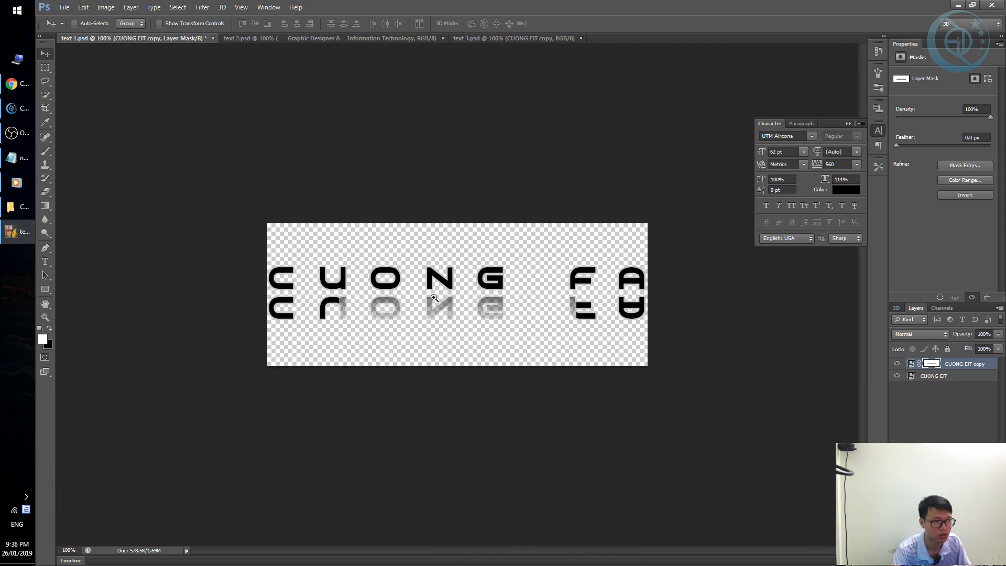
click(517, 291)
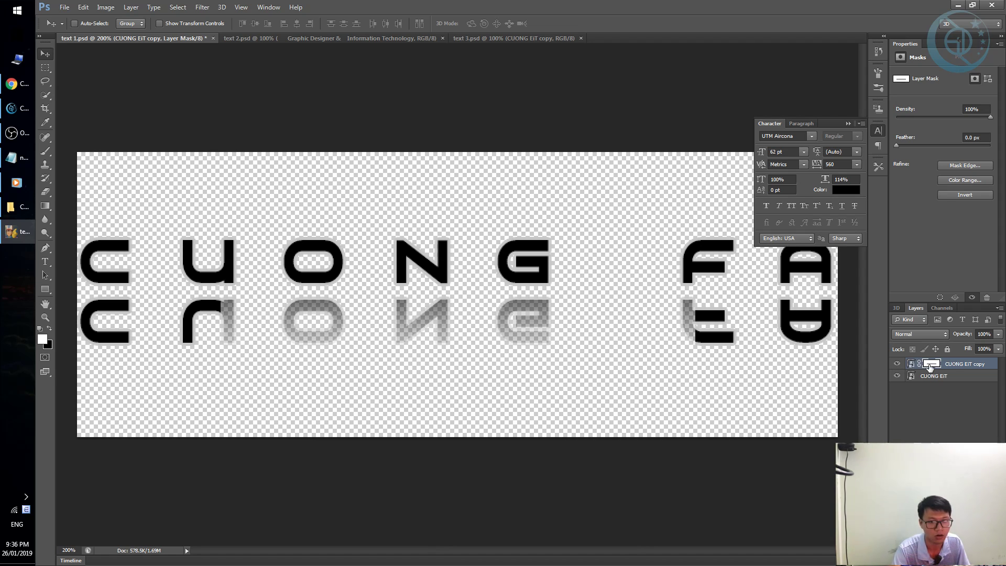
Brush black onto the copy layer's mask to fade the reflected C, U, O, F and A.
key(b)
mouse_move(95, 328)
mouse_down()
mouse_move(197, 348)
mouse_move(356, 352)
mouse_up()
key(ctrl+z)
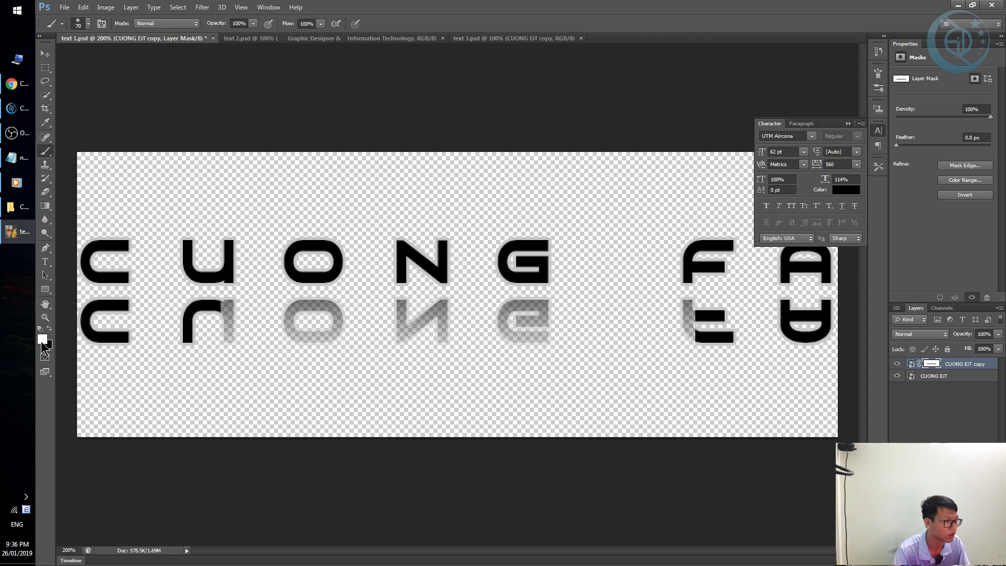
key(x)
mouse_move(188, 308)
mouse_down()
mouse_move(101, 330)
mouse_move(180, 332)
mouse_move(173, 344)
mouse_move(101, 333)
mouse_move(138, 344)
mouse_up()
mouse_move(138, 341)
mouse_down()
mouse_move(100, 340)
mouse_move(145, 358)
mouse_move(301, 361)
mouse_move(333, 373)
mouse_up()
mouse_move(529, 371)
mouse_down()
mouse_move(715, 355)
mouse_move(839, 364)
mouse_move(828, 327)
mouse_up()
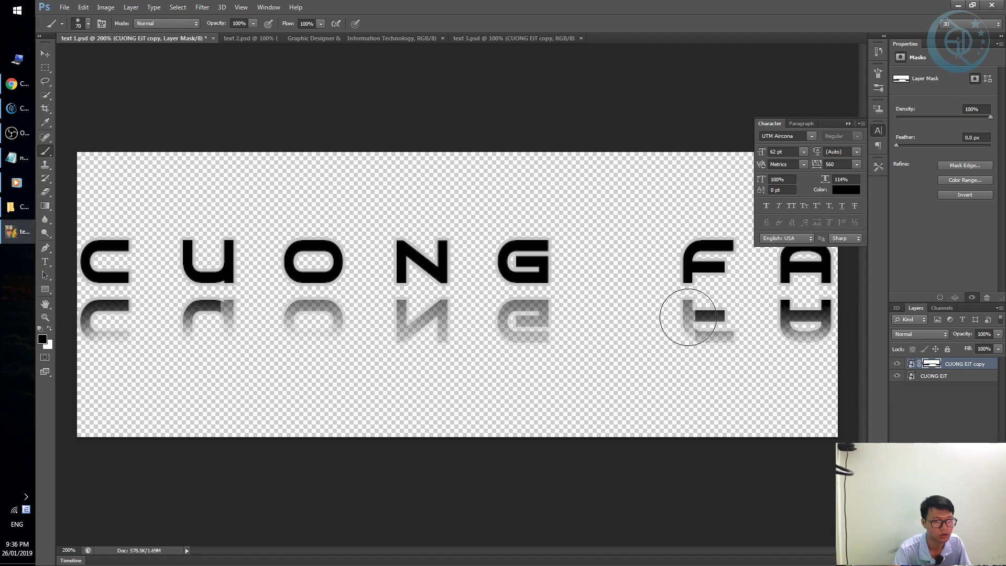
drag(684, 314, 723, 325)
key(ctrl+alt+z)
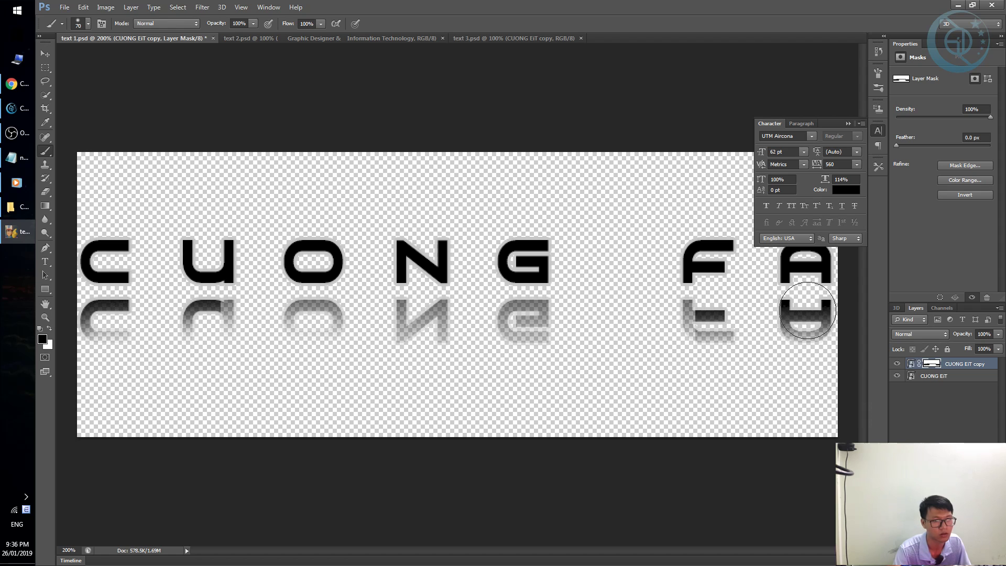
drag(788, 381, 814, 341)
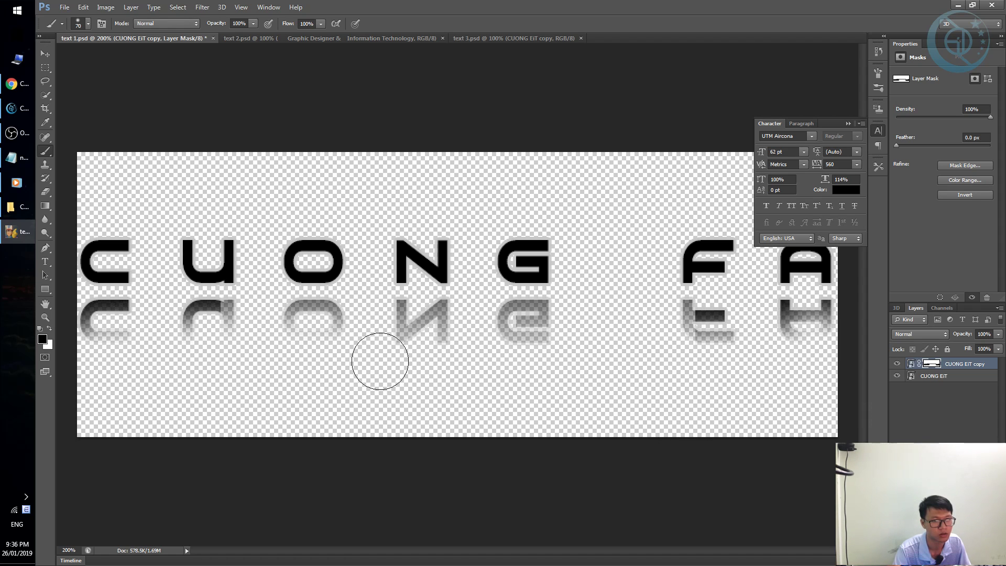
click(714, 348)
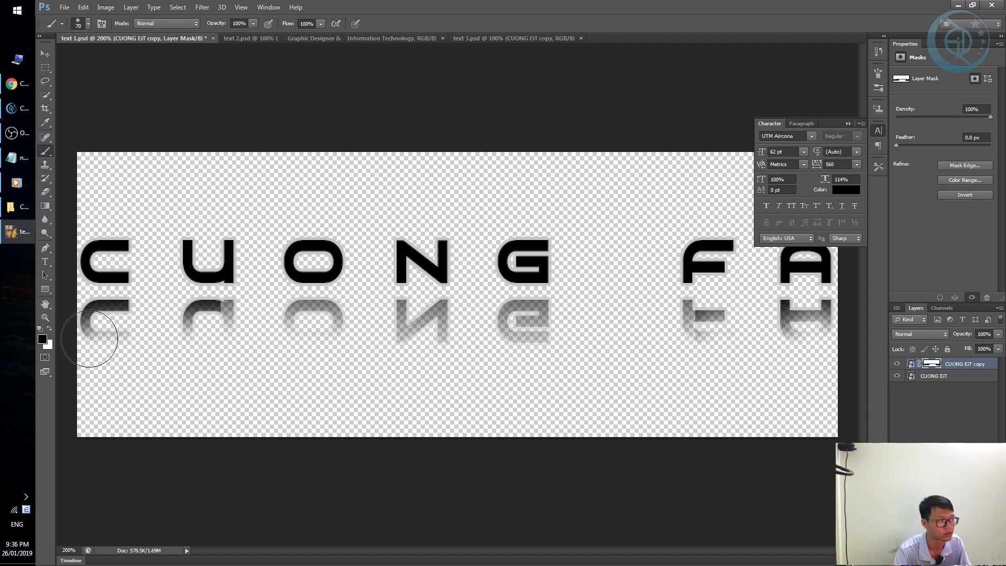
drag(90, 332, 101, 360)
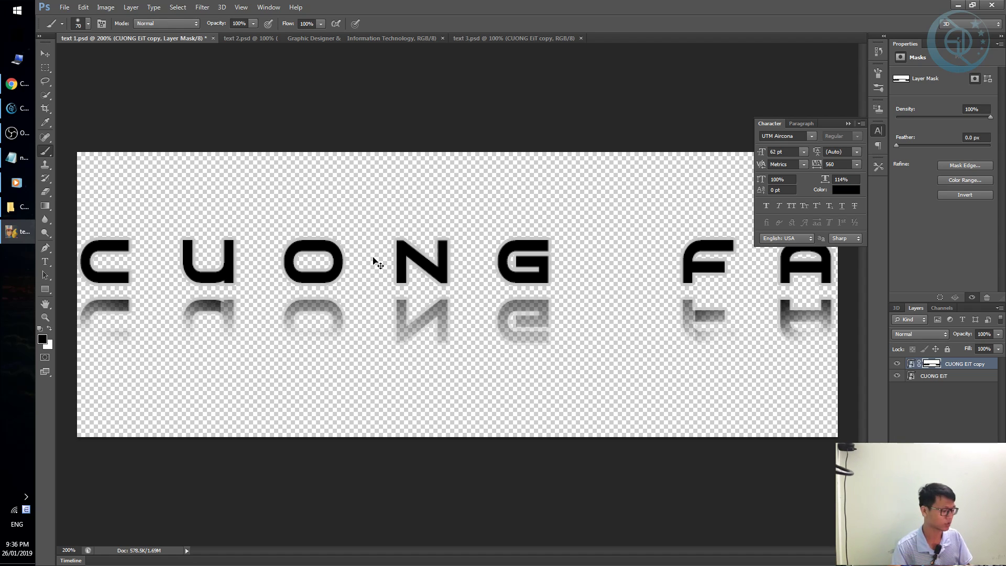
Save and close text 1.psd, then switch to the Move tool in text 3.psd.
key(ctrl+s)
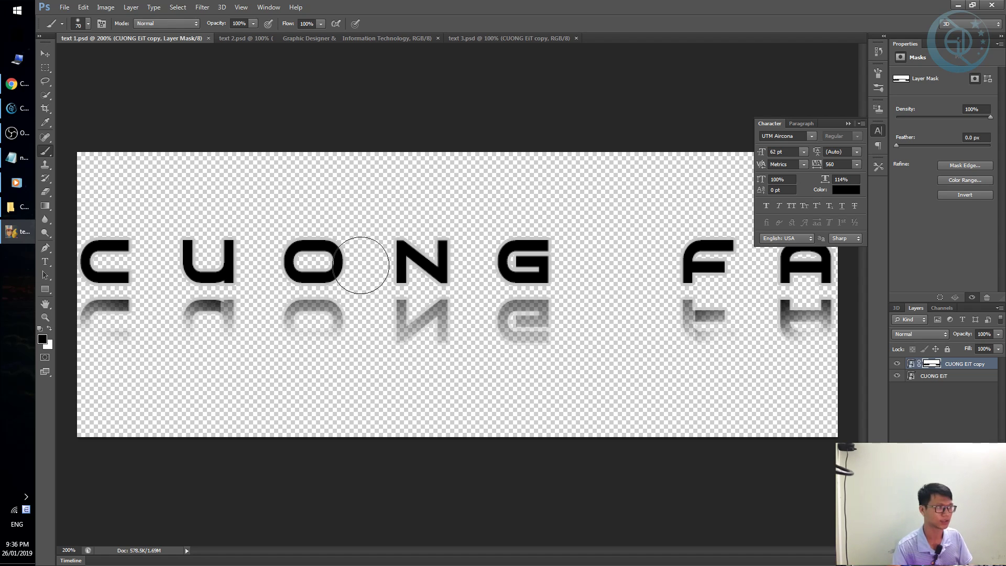
key(ctrl+w)
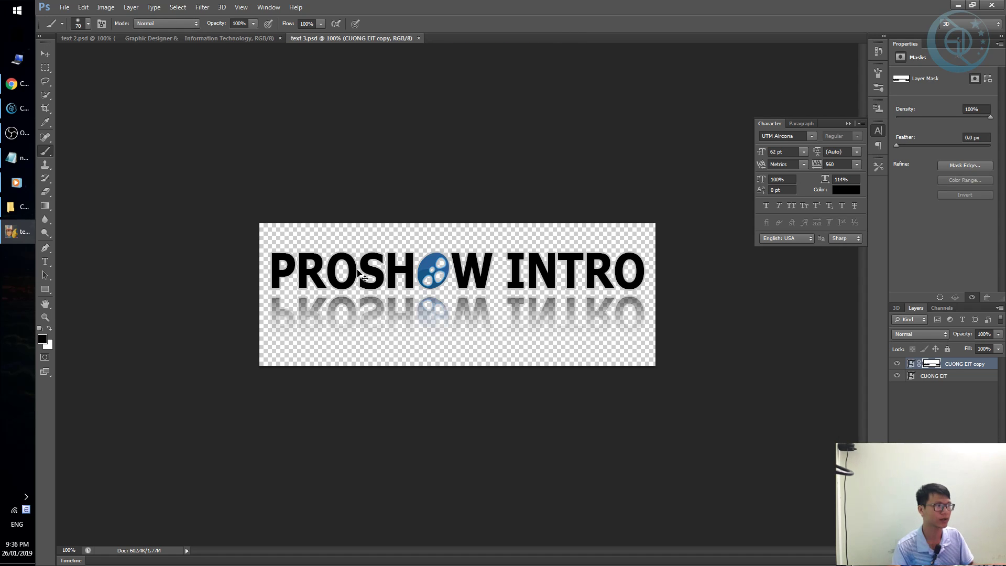
key(v)
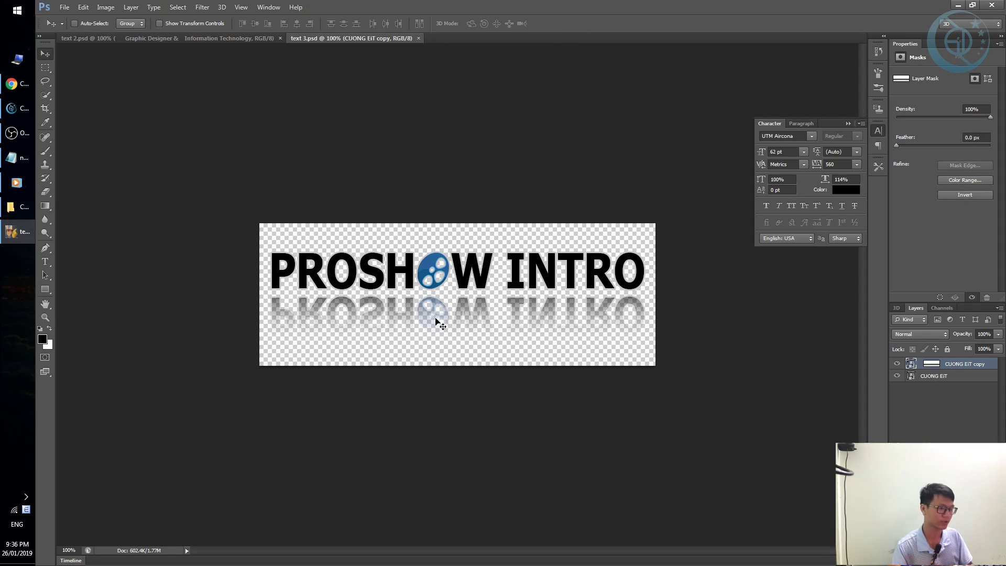
scroll(441, 286, up, 2)
scroll(401, 264, down, 2)
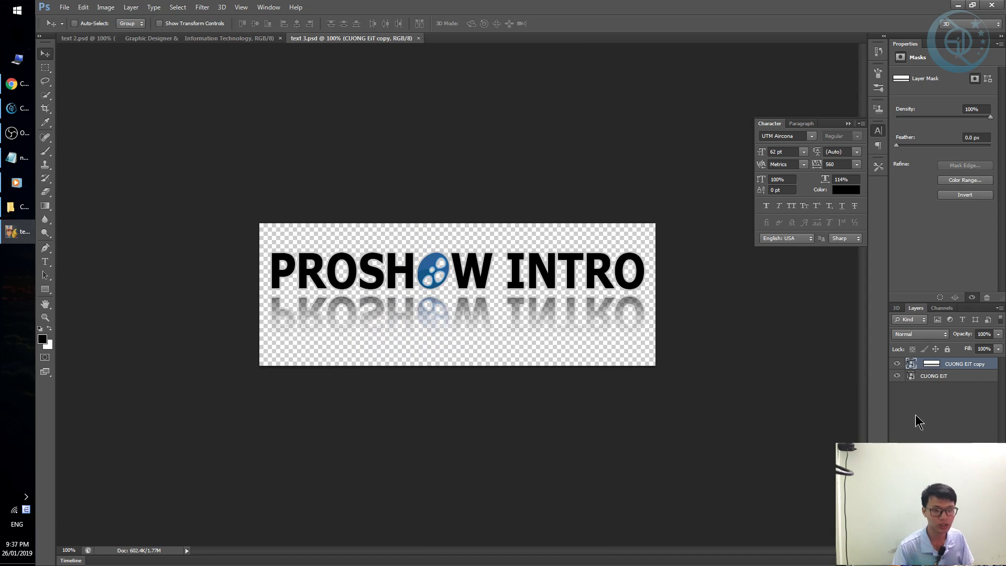
Open text 3.psd's PROSHOW INTRO smart object and hide the proshow logo layer.
double_click(911, 364)
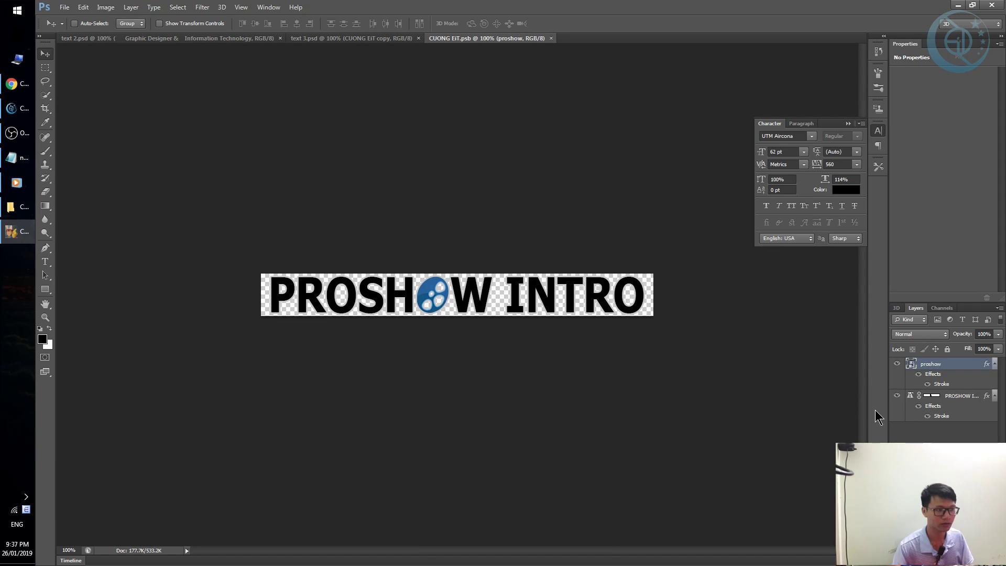
key(t)
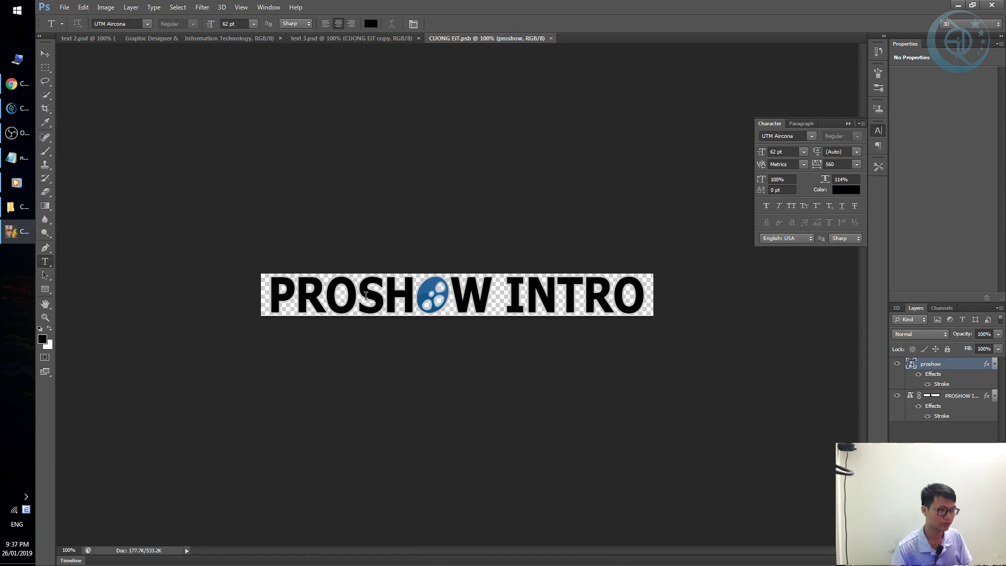
click(366, 295)
key(ctrl+a)
key(ctrl+Return)
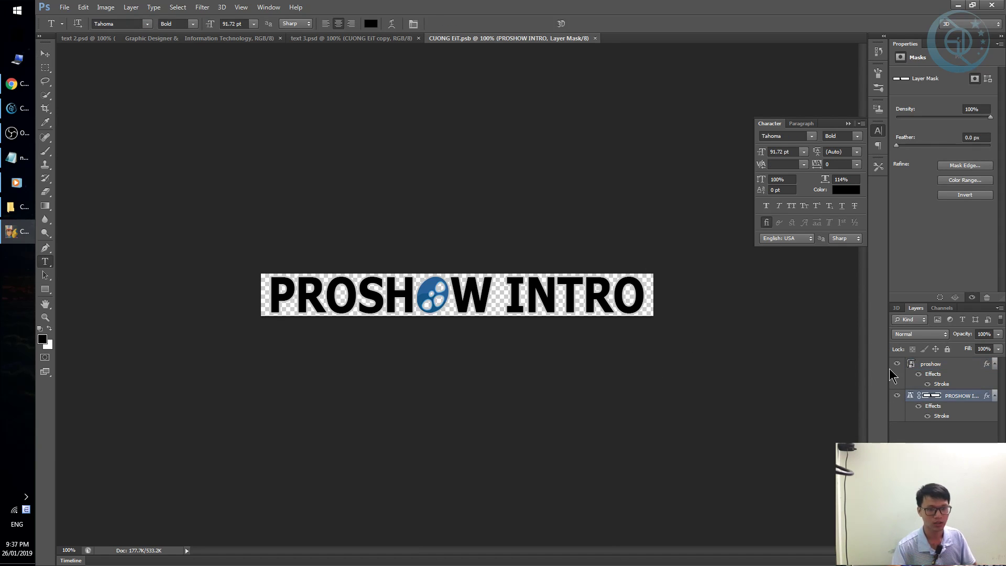
click(897, 365)
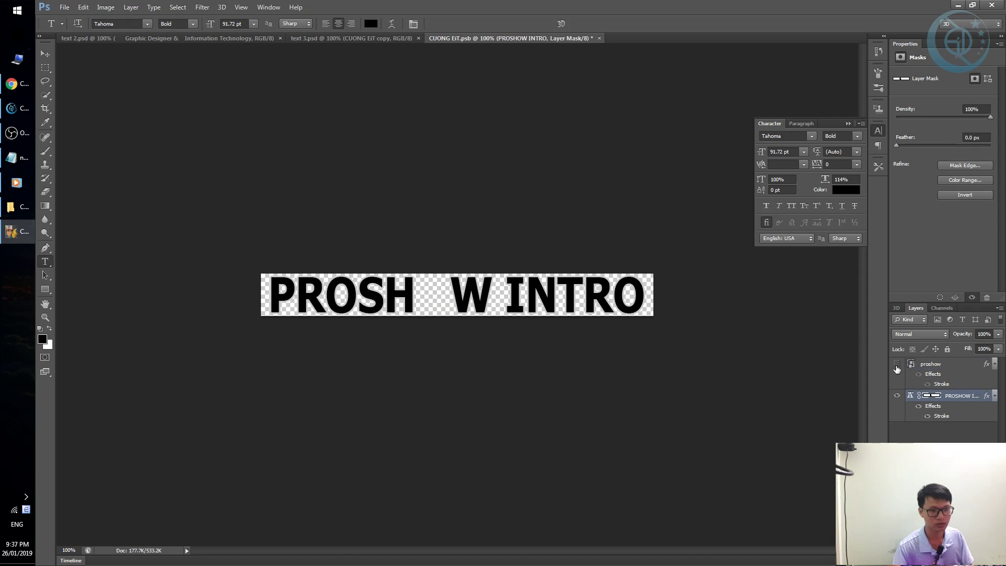
click(897, 365)
click(896, 365)
click(897, 365)
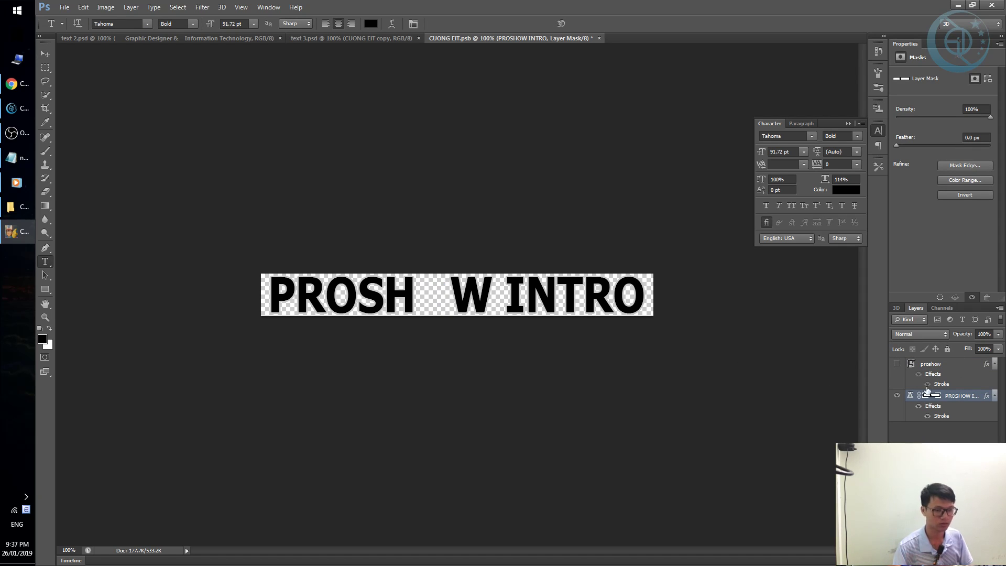
Retype the PROSHOW INTRO text as 'HỘI PROSHOW' and commit it.
click(444, 295)
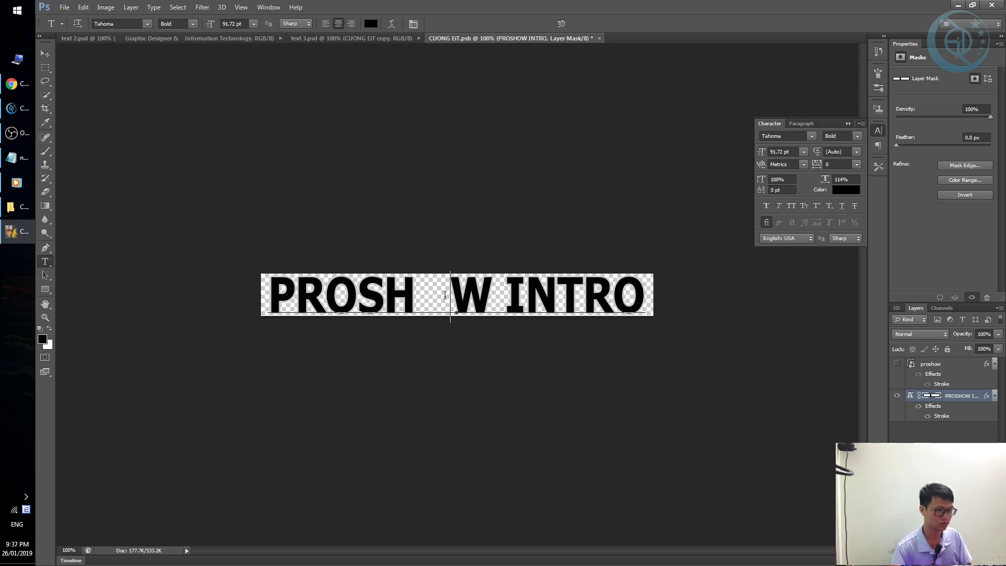
key(ctrl+a)
text(PR)
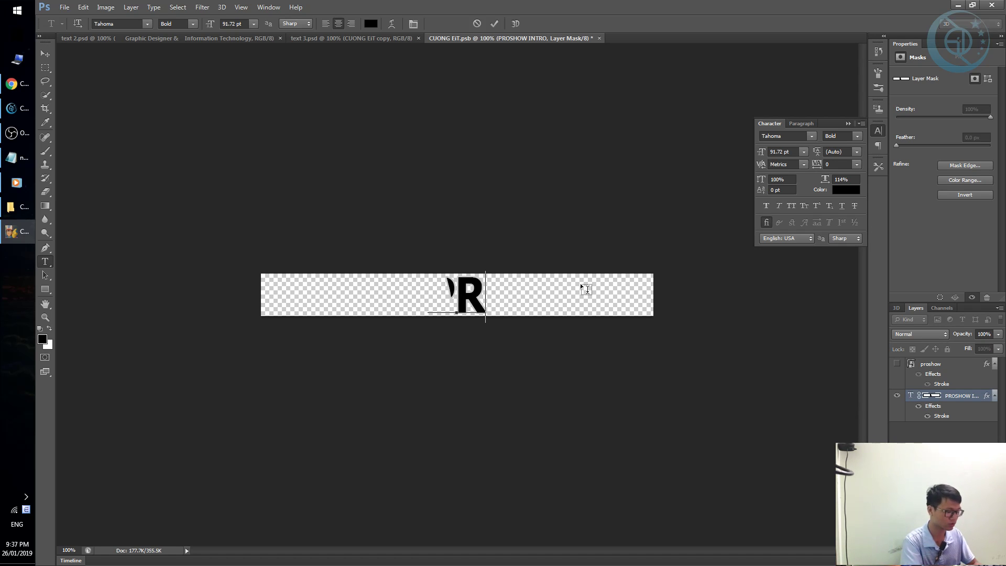
text(OSHOW VN)
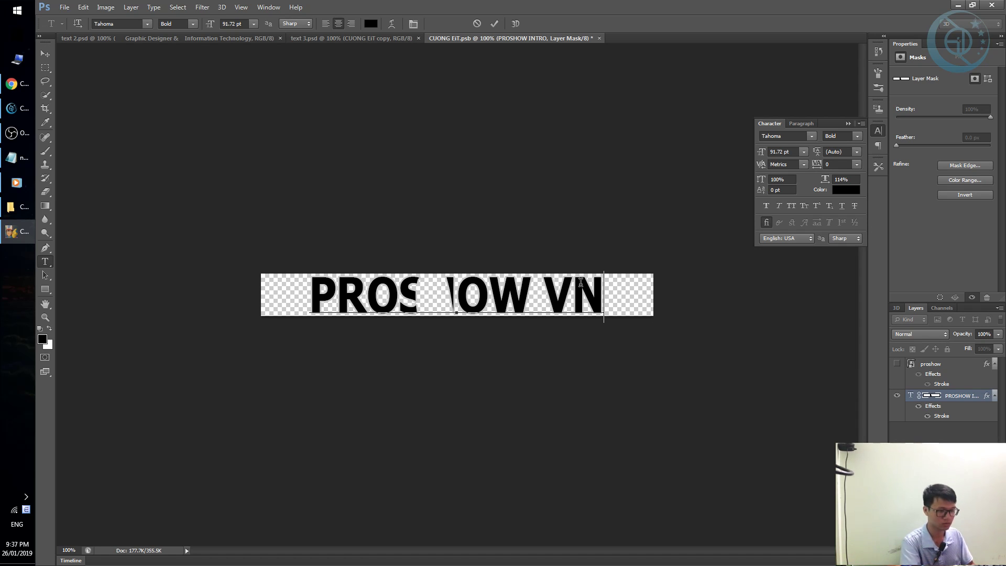
key(BackSpace)
key(ctrl+a)
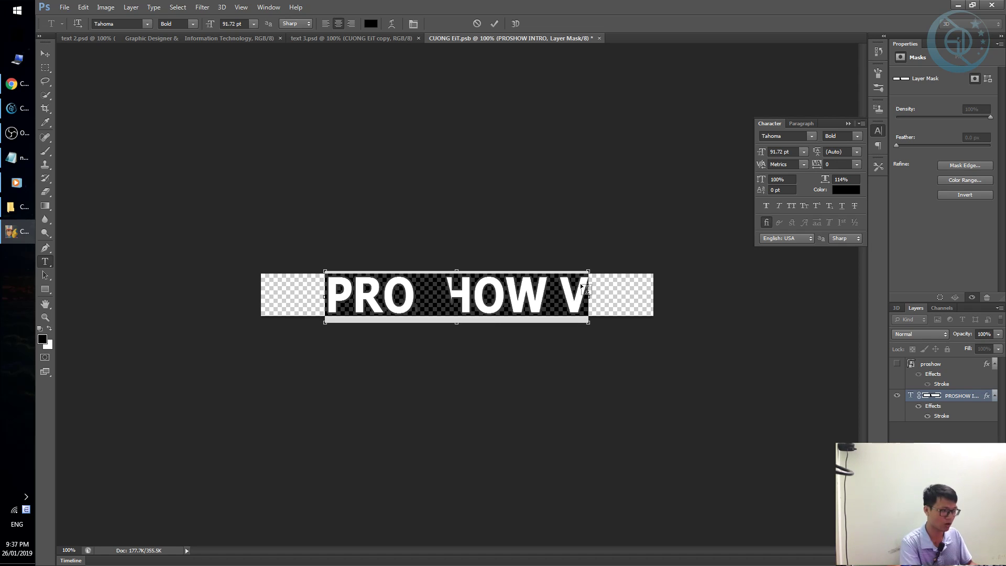
text(DOI)
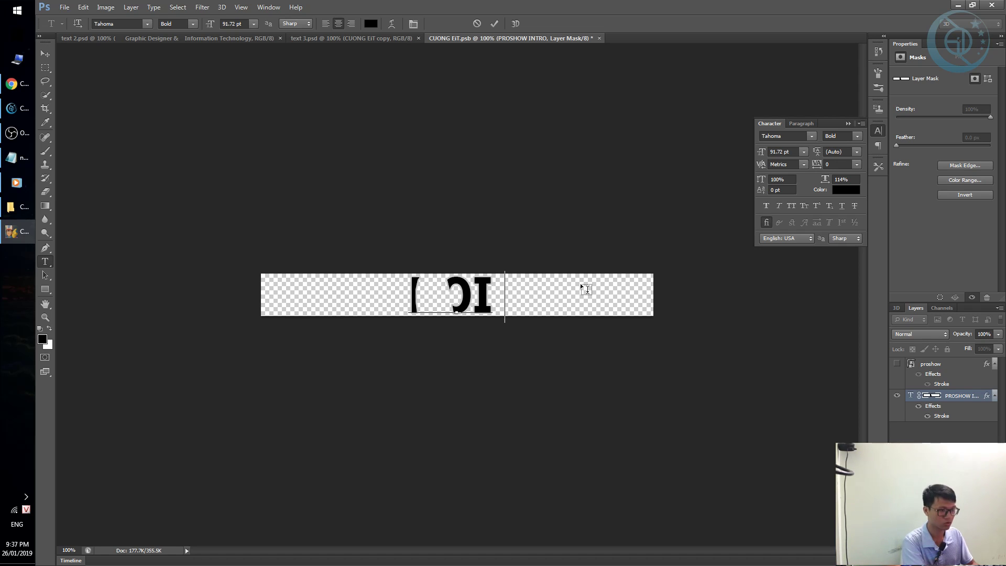
key(BackSpace)
text(C PRO)
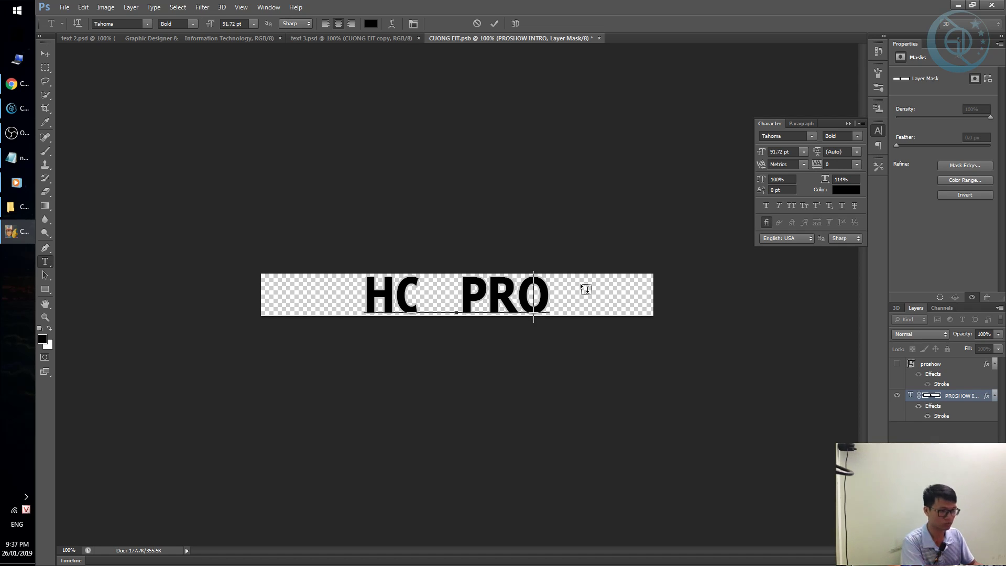
text(H)
key(BackSpace)
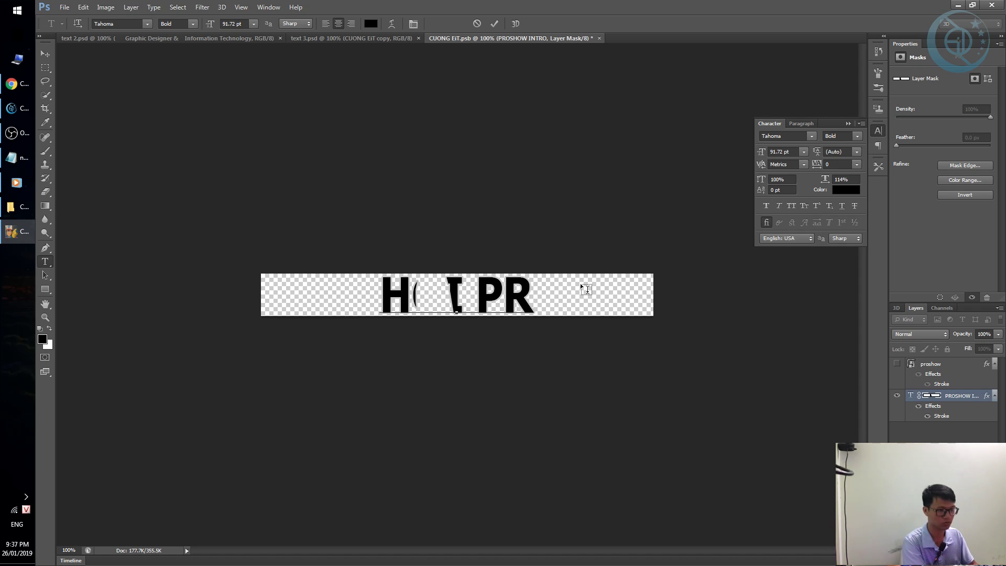
text(SHOW)
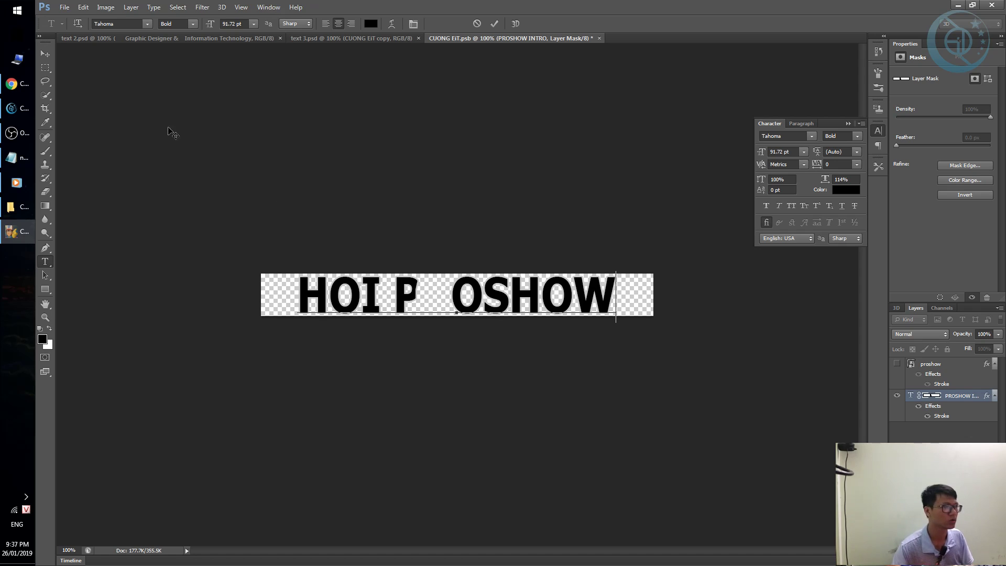
click(47, 53)
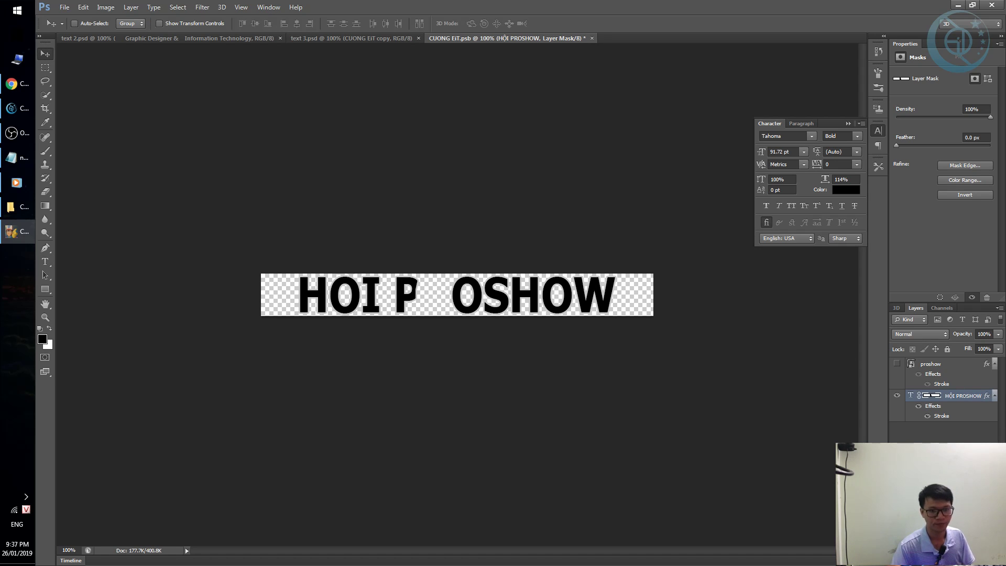
Toggle the HỘI PROSHOW layer mask off and on to compare the hidden R.
click(910, 397)
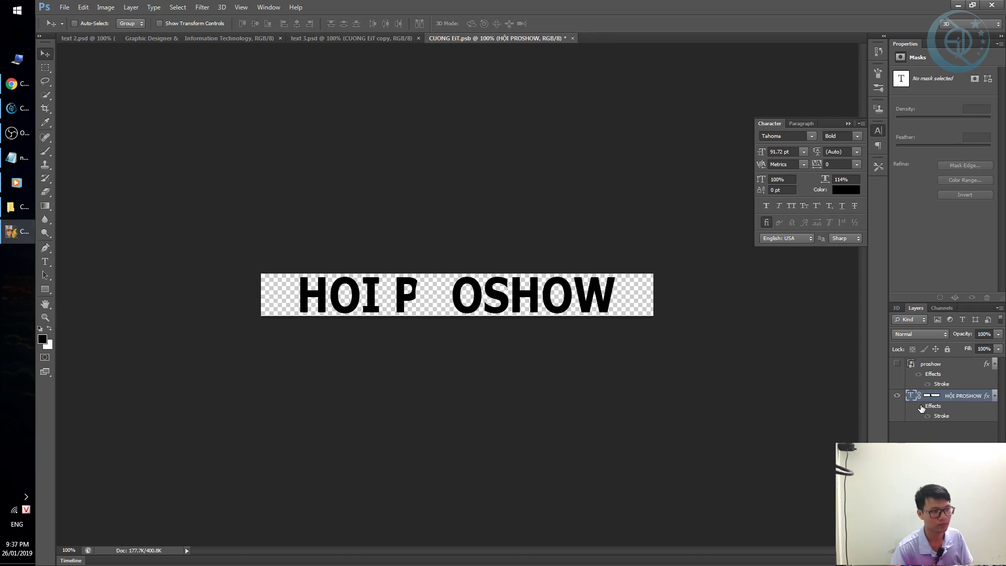
click(933, 396)
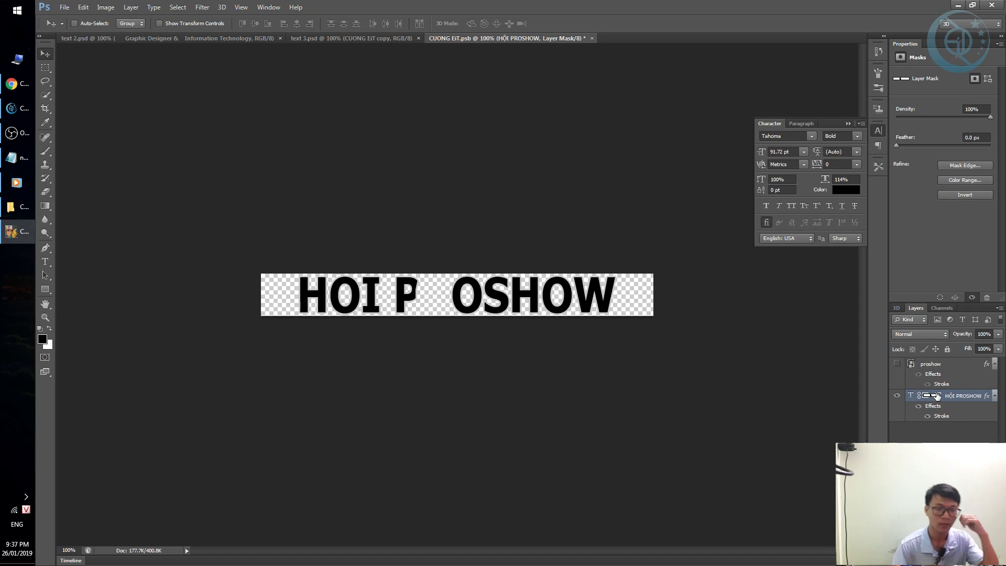
shift+click(933, 397)
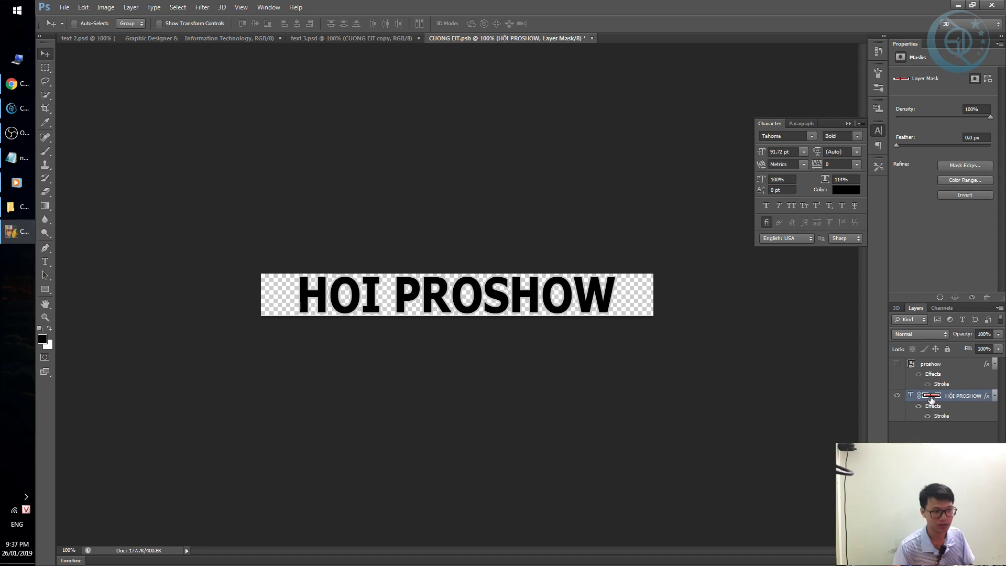
shift+click(932, 400)
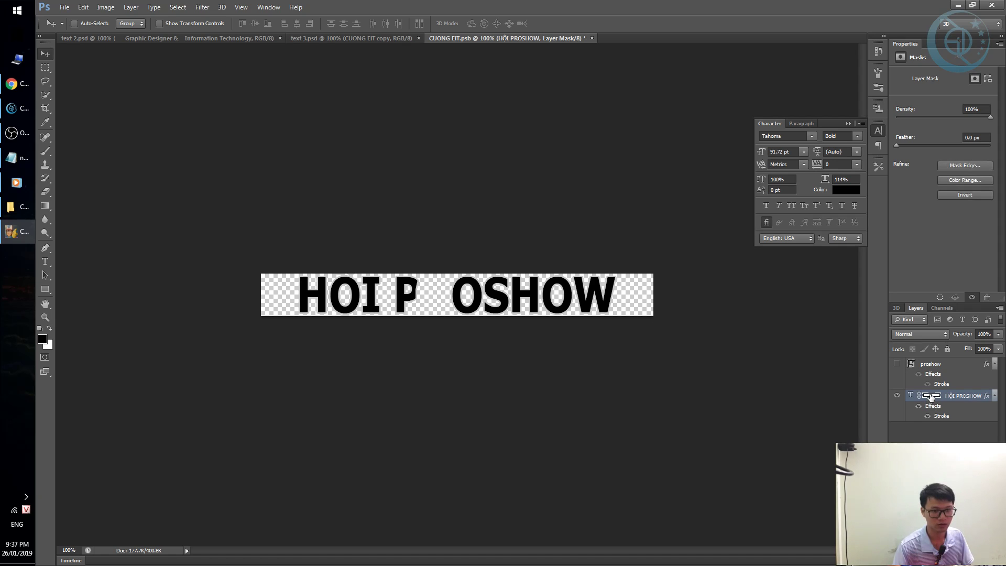
shift+click(931, 398)
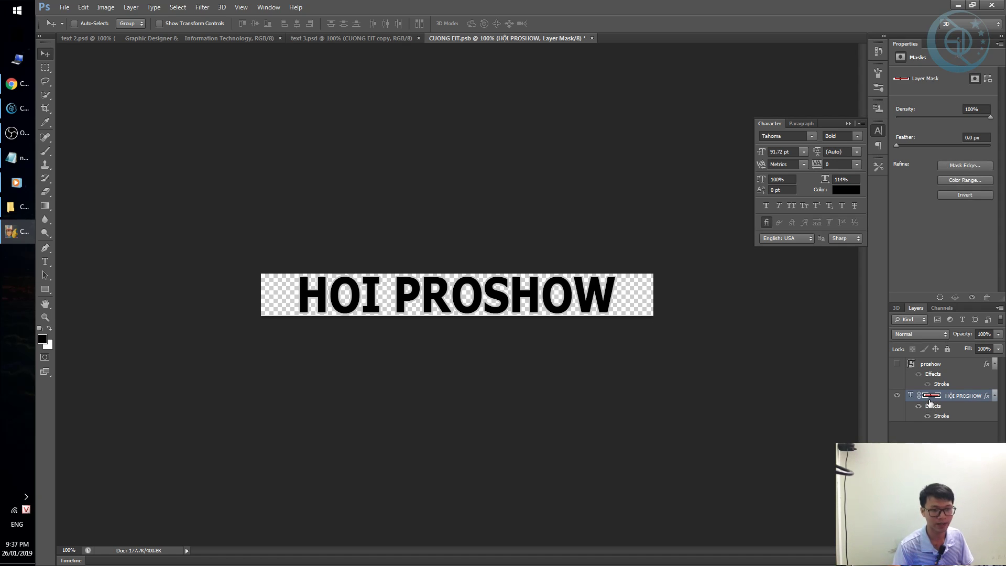
shift+click(930, 399)
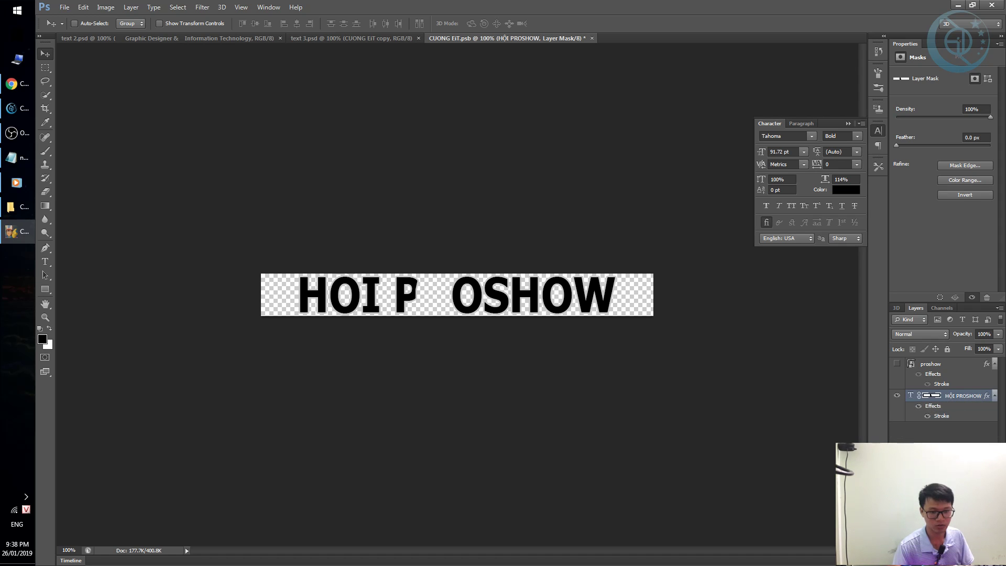
Delete the layer mask from the HỘI PROSHOW text layer, undoing an accidental layer deletion.
key(Delete)
key(ctrl+z)
key(Delete)
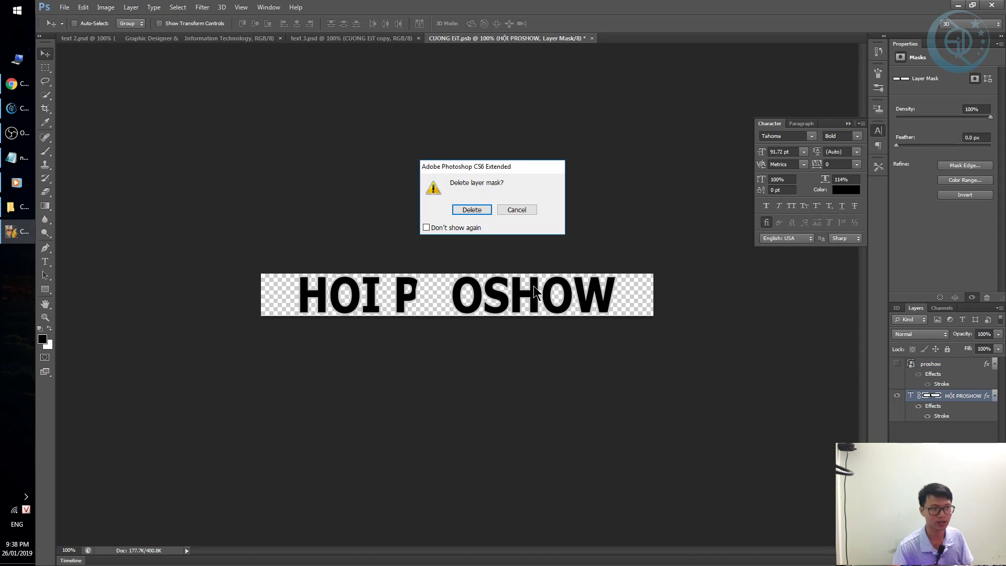
click(475, 211)
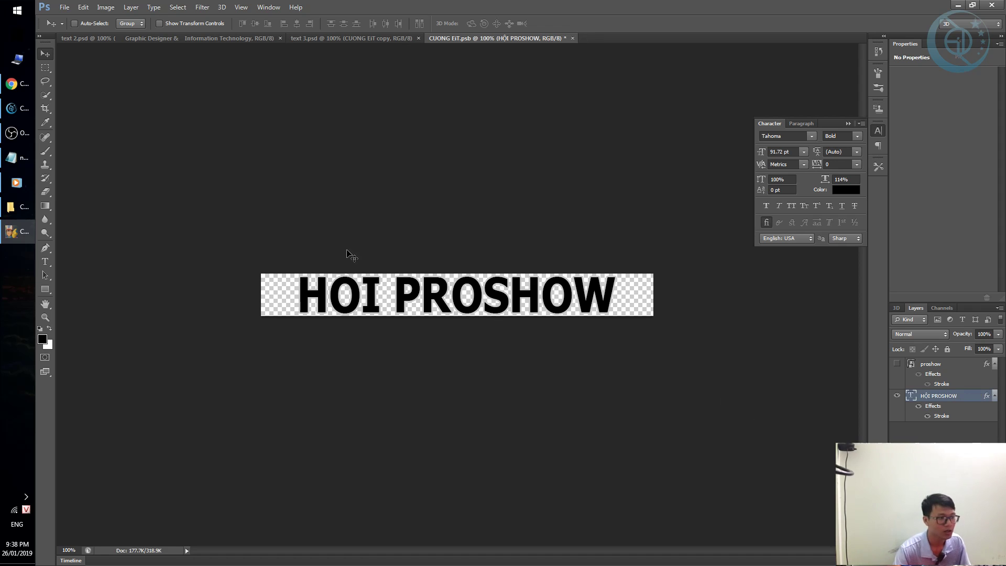
Crop-extend the HỘI PROSHOW canvas upward so the accents over HỘI fit.
click(409, 272)
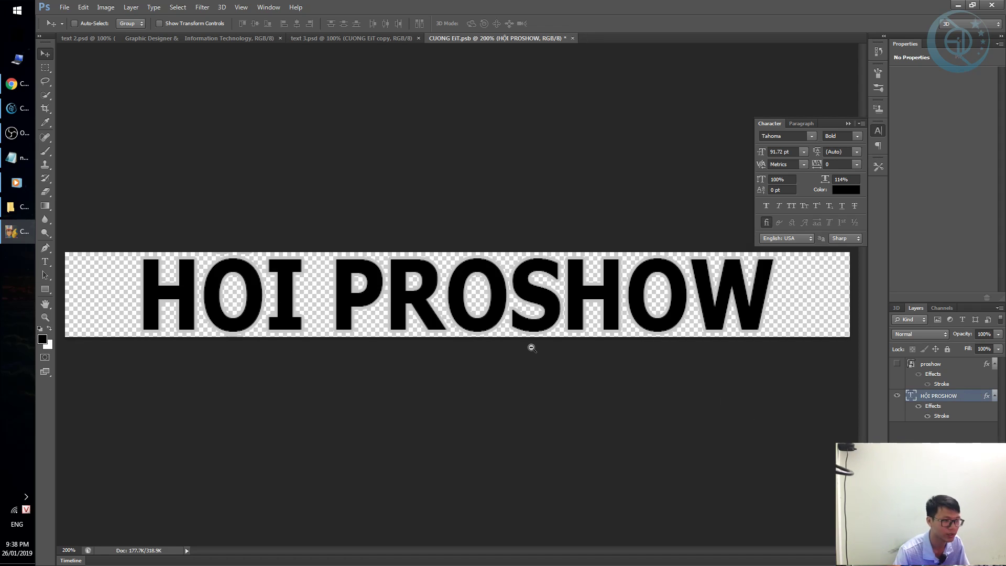
alt+click(532, 347)
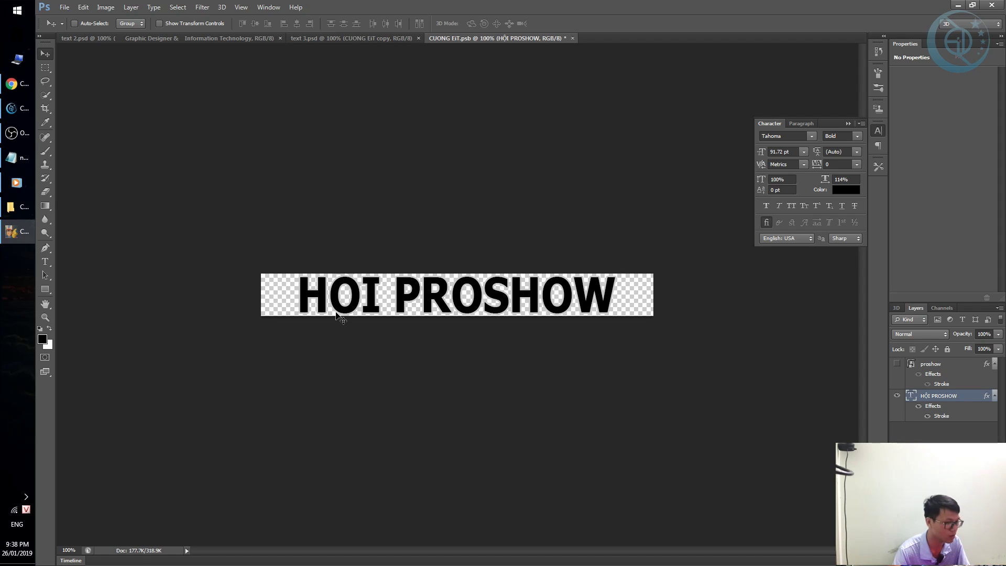
key(c)
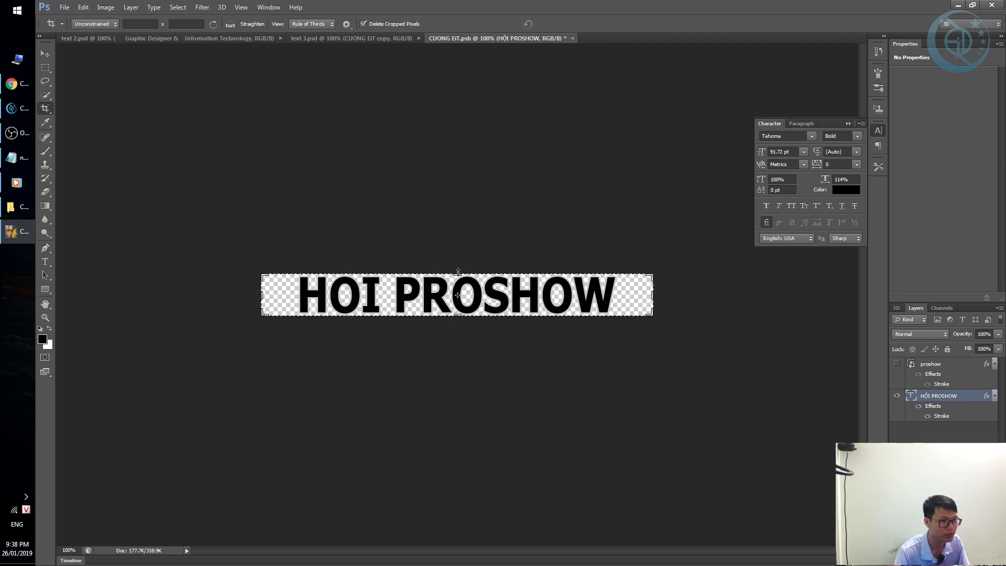
drag(457, 273, 464, 260)
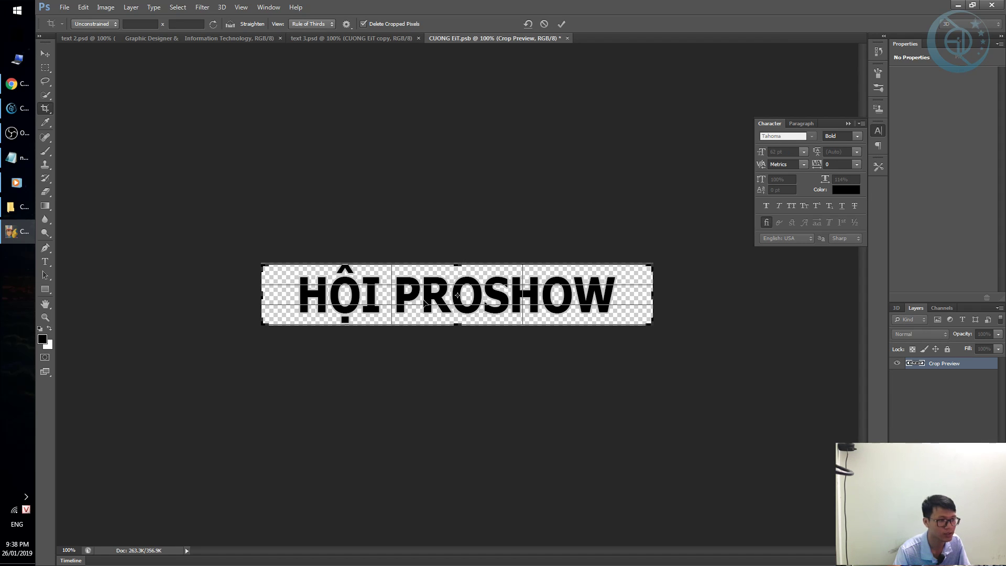
key(Return)
key(v)
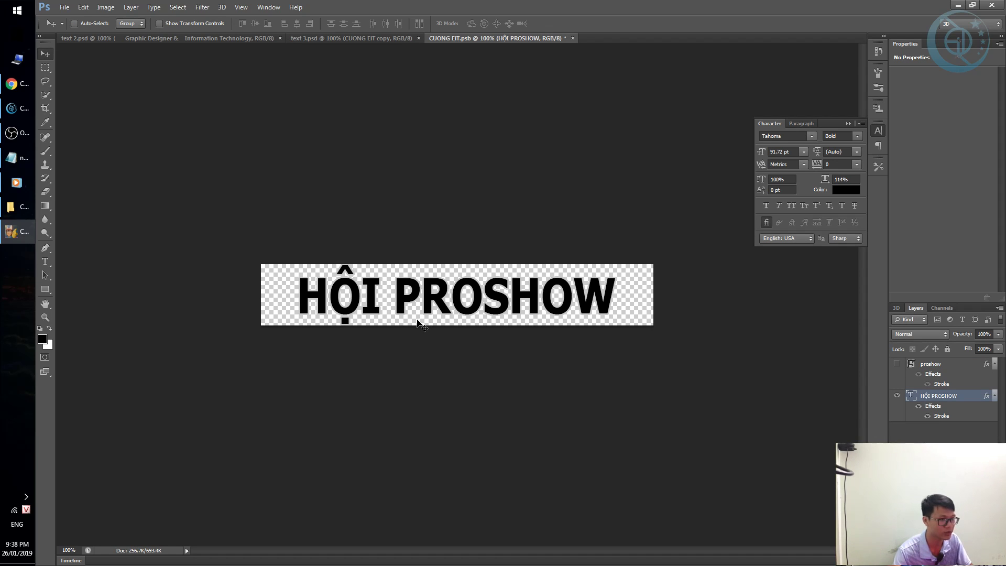
click(573, 38)
Save the logo, stretch text 3.psd's reflection mask to 144.74% height, and close text 3.psd.
click(469, 209)
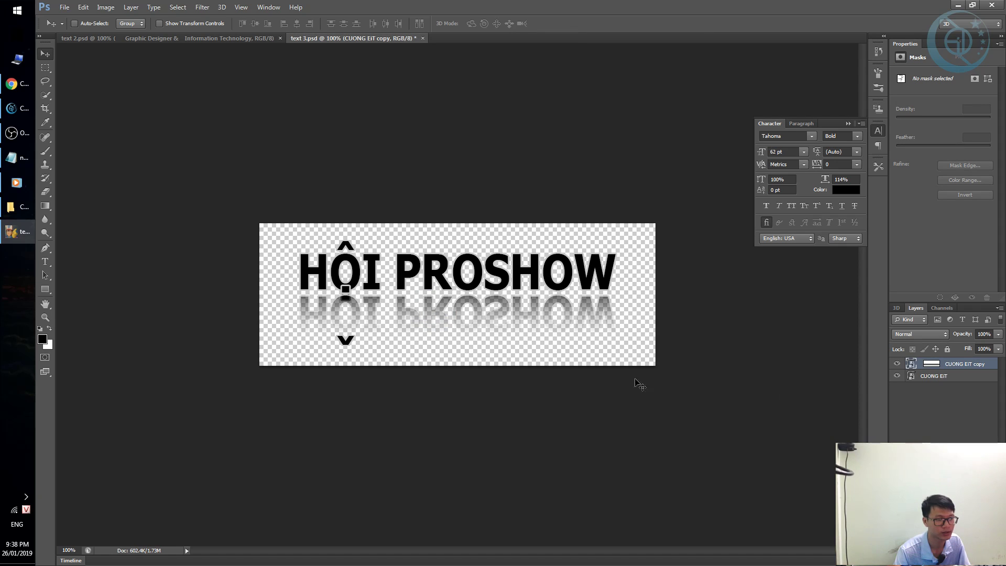
click(930, 365)
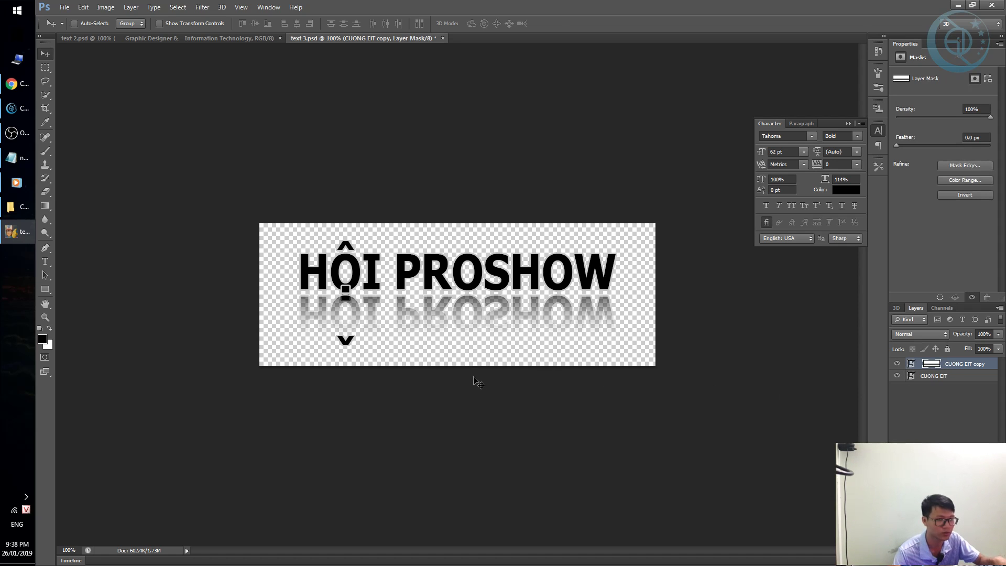
key(ctrl+t)
drag(462, 337, 466, 355)
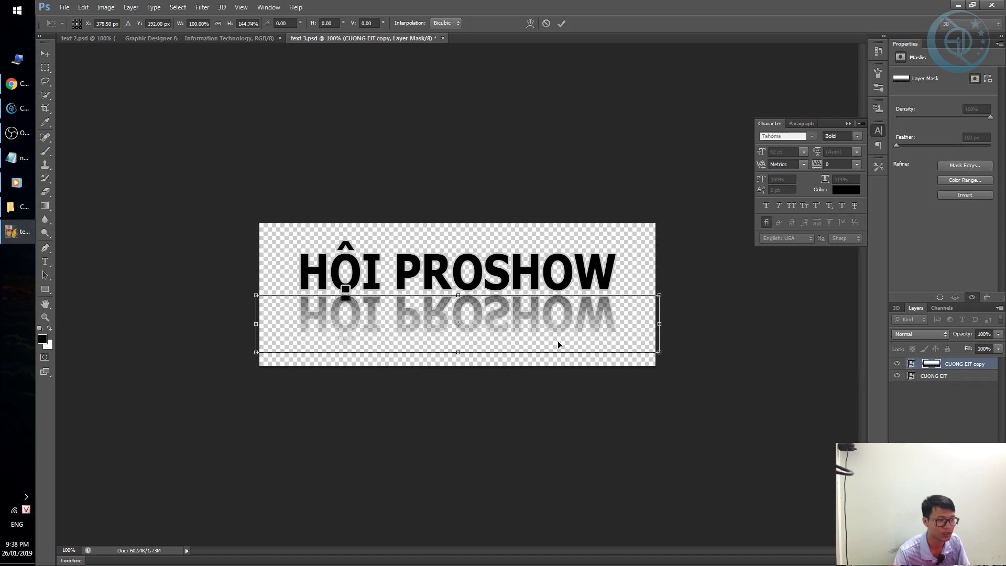
key(Return)
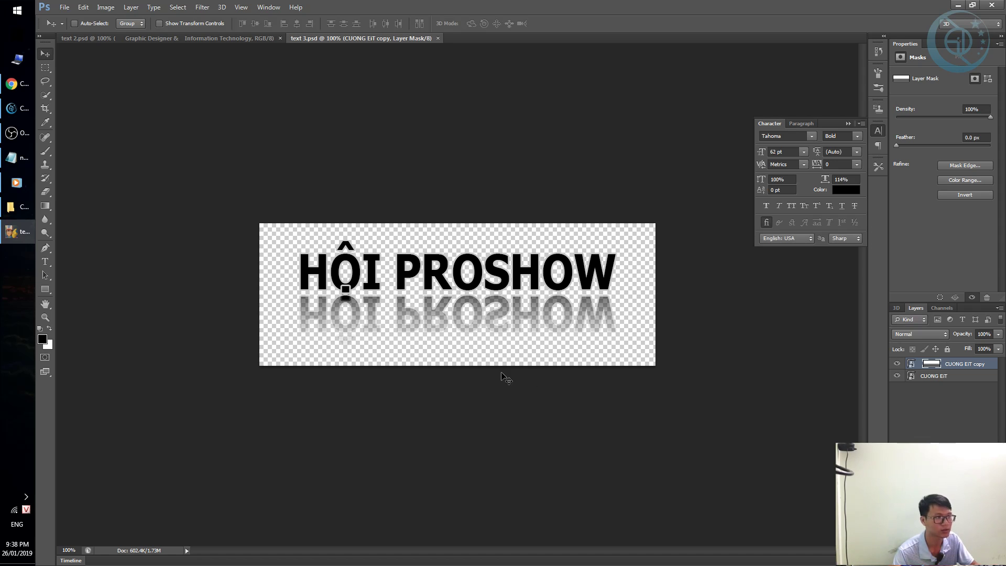
key(ctrl+w)
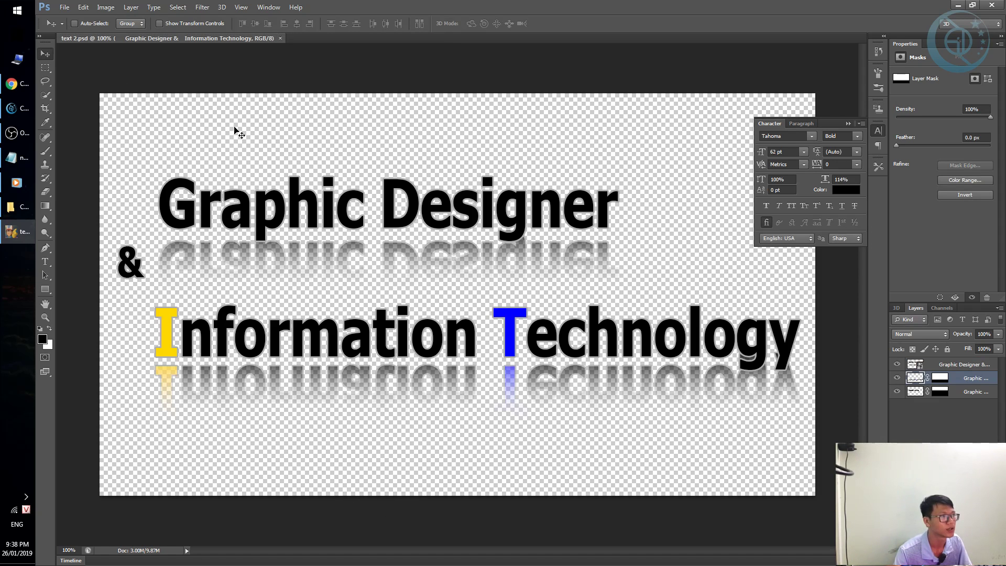
Open the Graphic Designer smart object in text 2.psd for editing.
ctrl+alt+click(303, 142)
ctrl+alt+click(303, 142)
ctrl+click(377, 187)
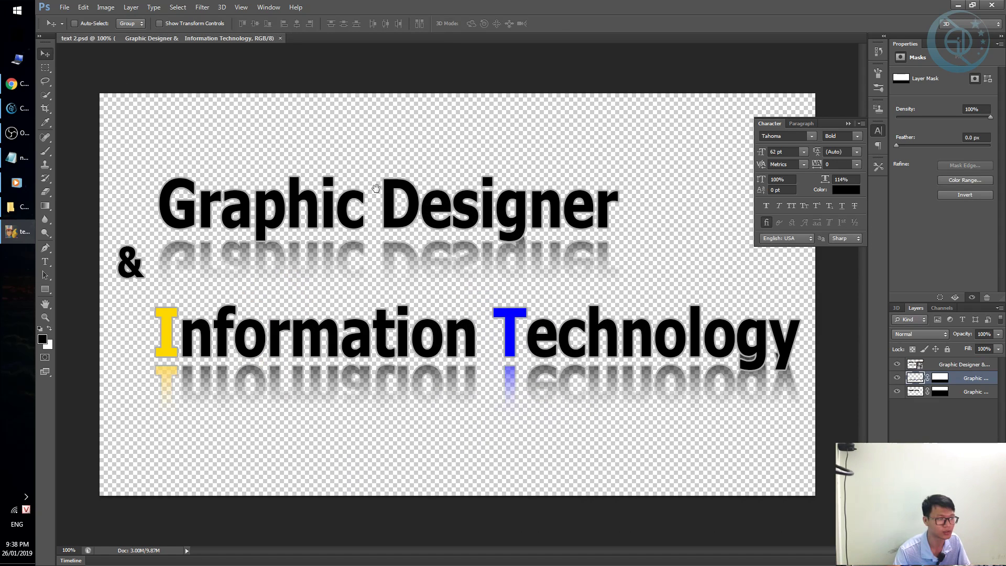
ctrl+alt+click(377, 189)
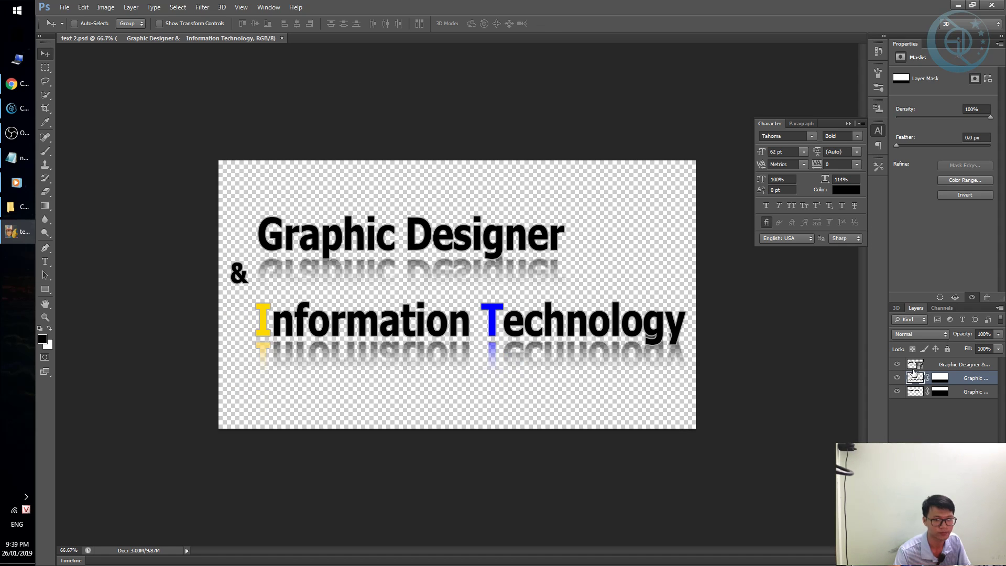
click(914, 364)
click(897, 364)
click(897, 364)
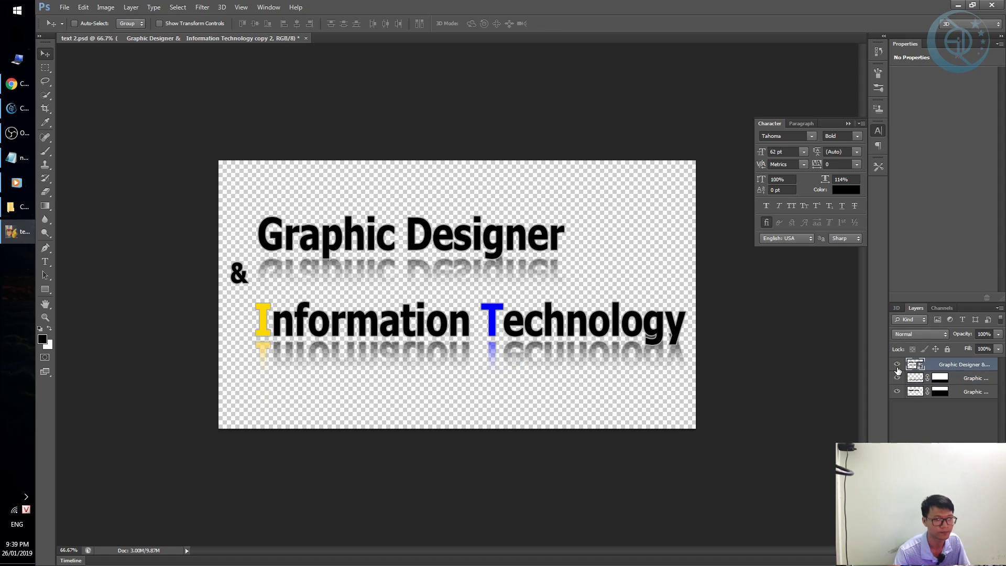
double_click(914, 364)
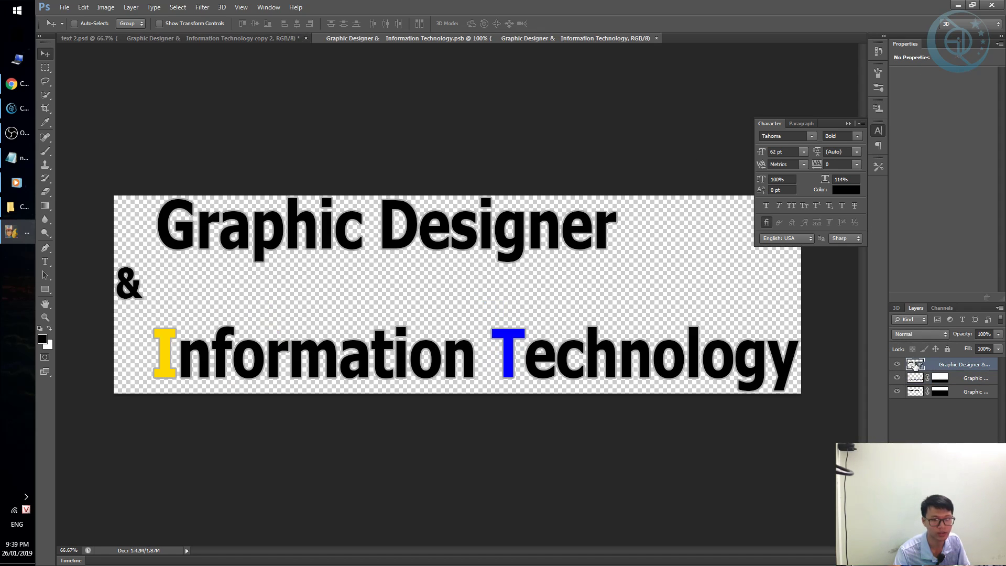
double_click(295, 237)
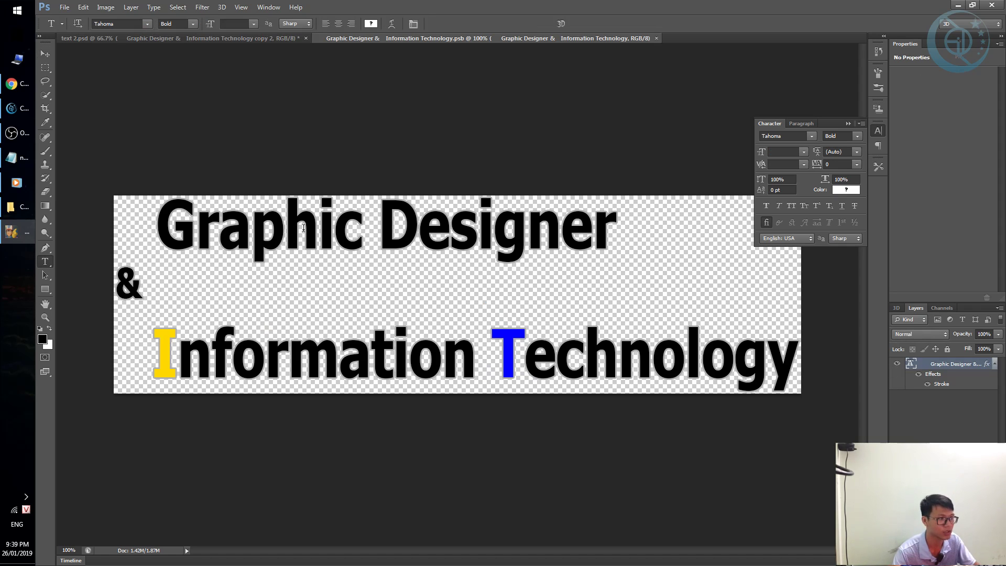
key(ctrl+a)
click(298, 236)
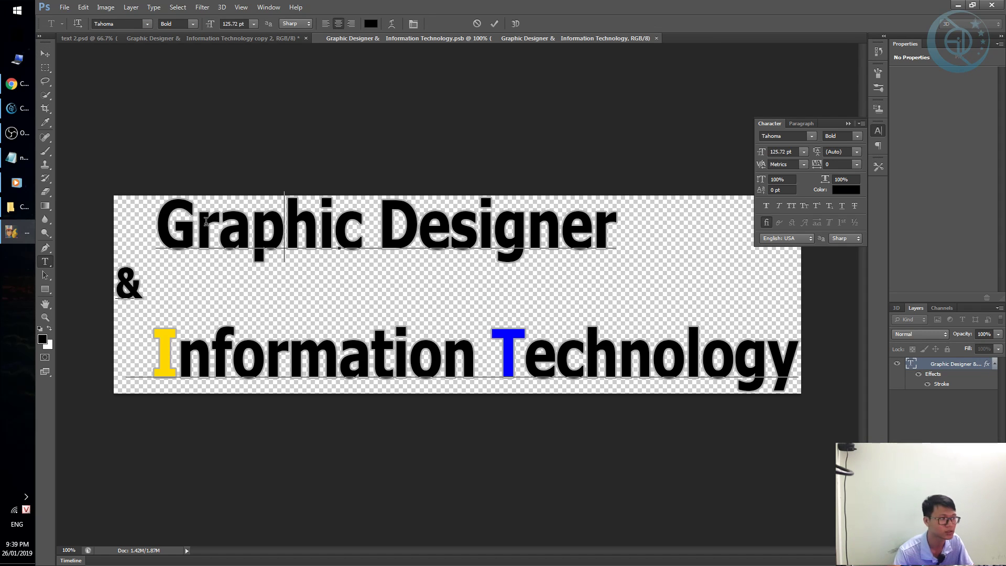
drag(172, 219, 617, 232)
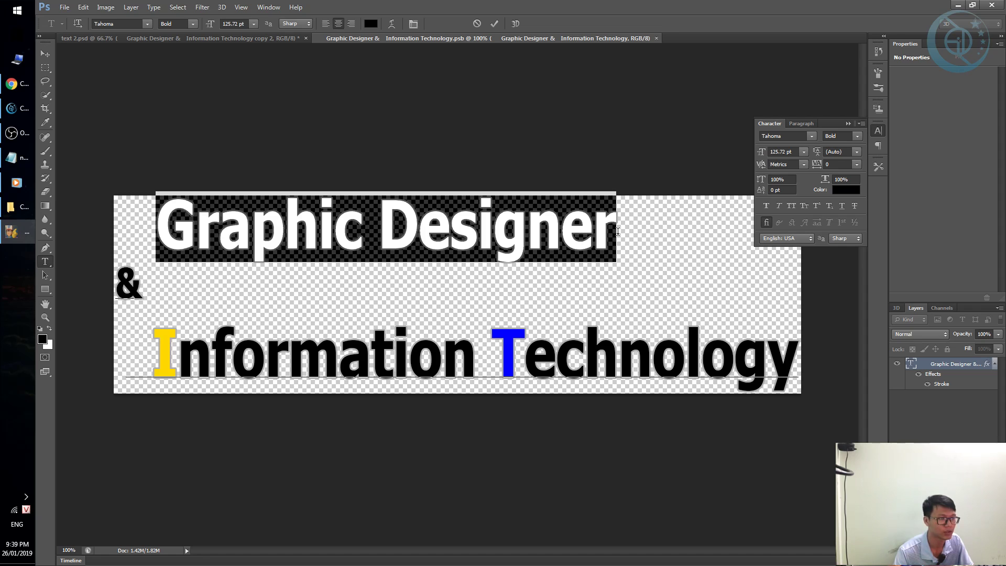
text(Sửa)
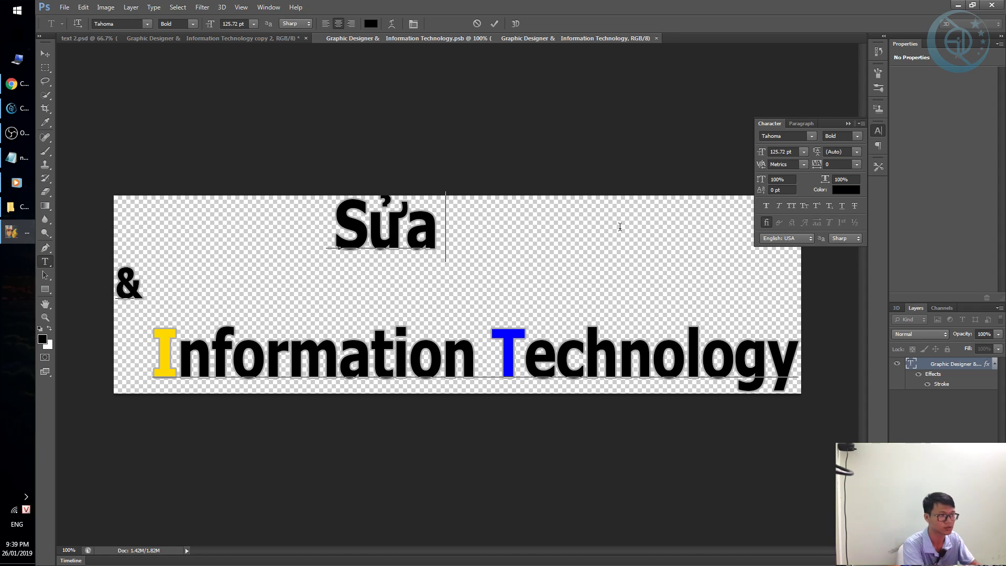
text( máy tính)
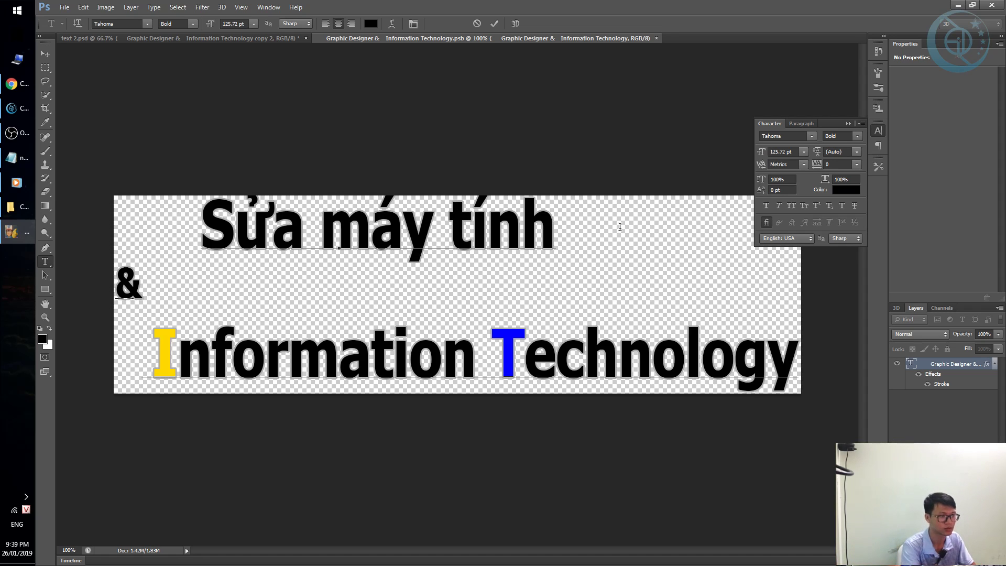
key(BackSpace)
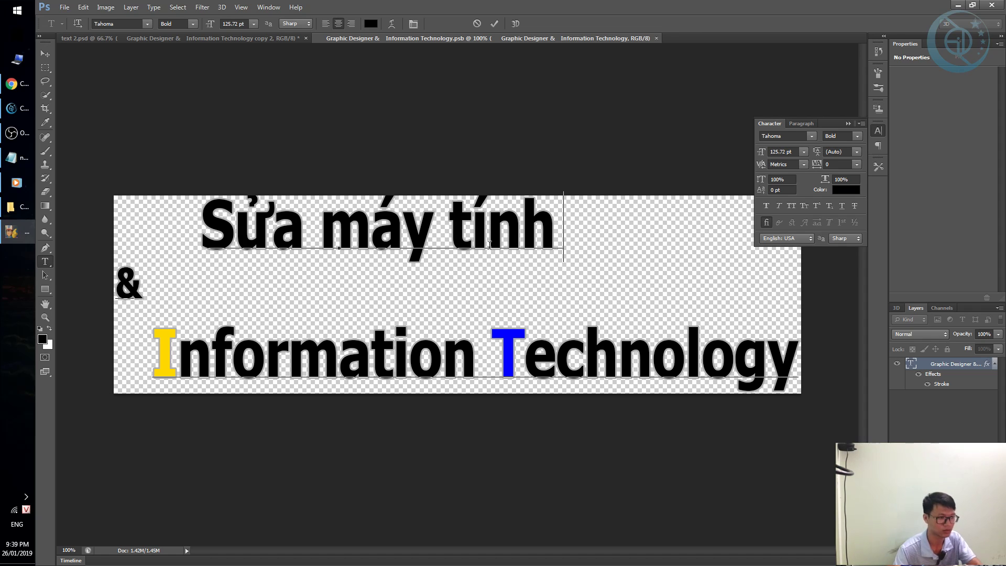
click(337, 353)
key(Home)
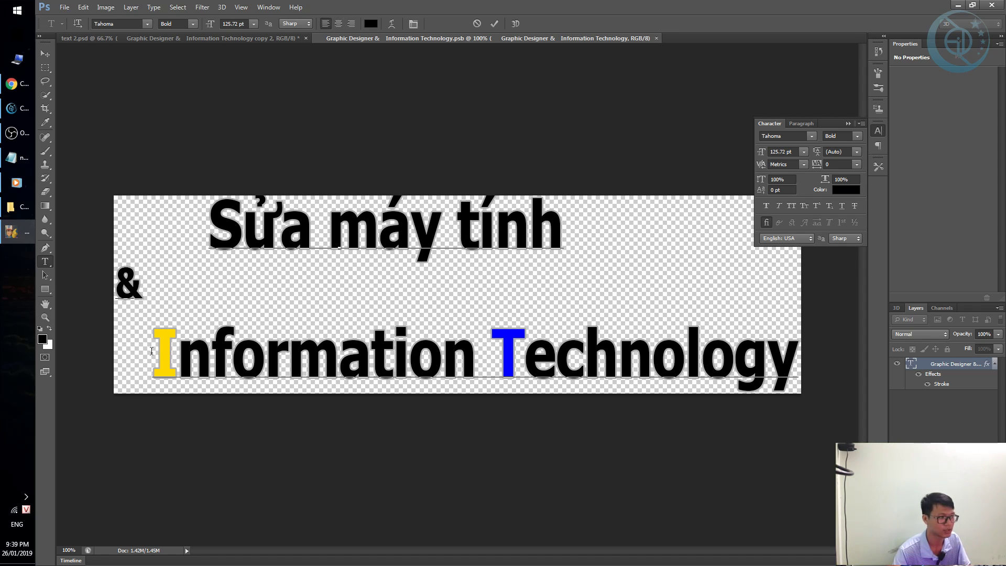
shift+click(244, 351)
key(shift+End)
text(Nha)
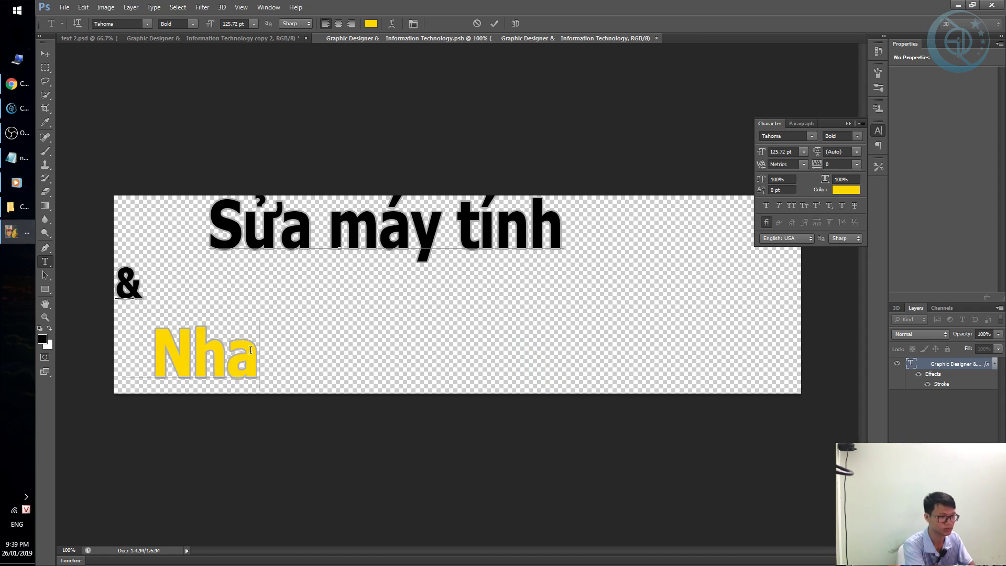
text( Trang)
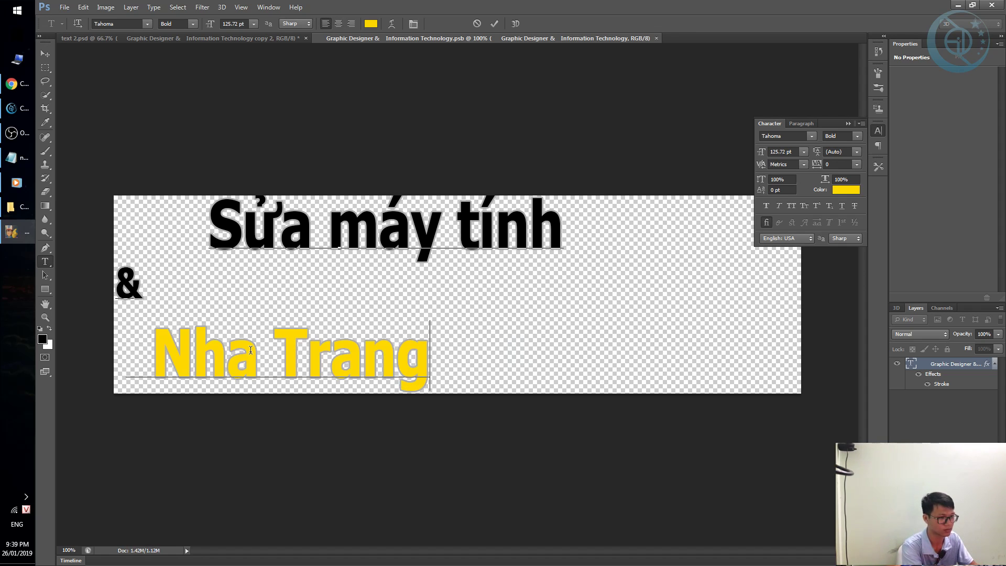
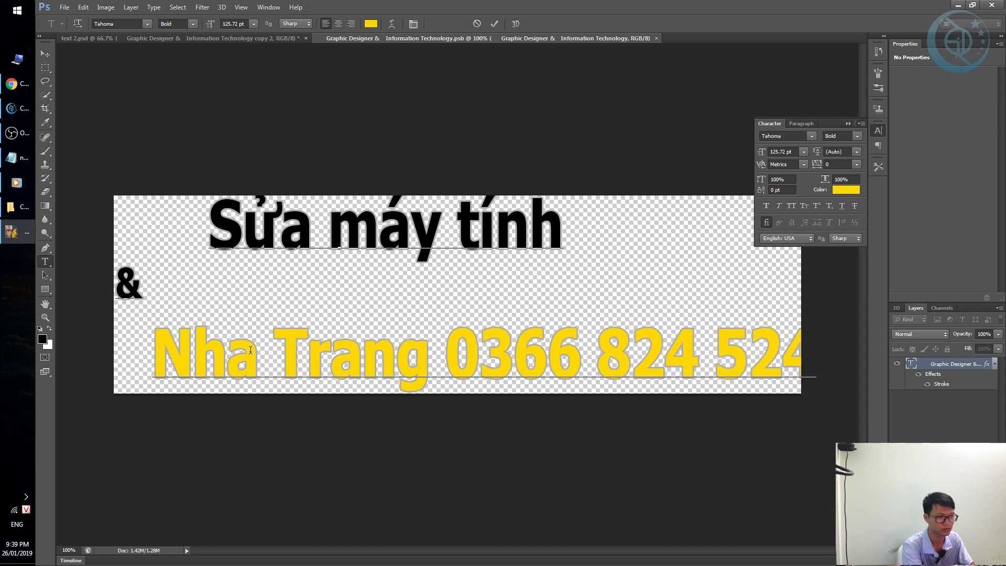
Tighten the letter spacing of the Nha Trang and Sửa máy tính lines.
triple_click(251, 350)
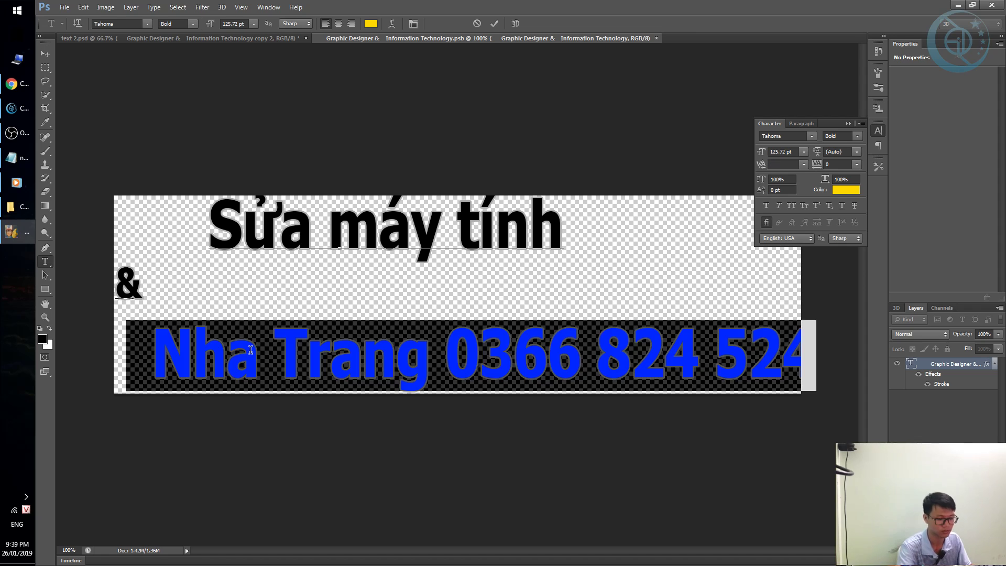
drag(820, 167, 810, 166)
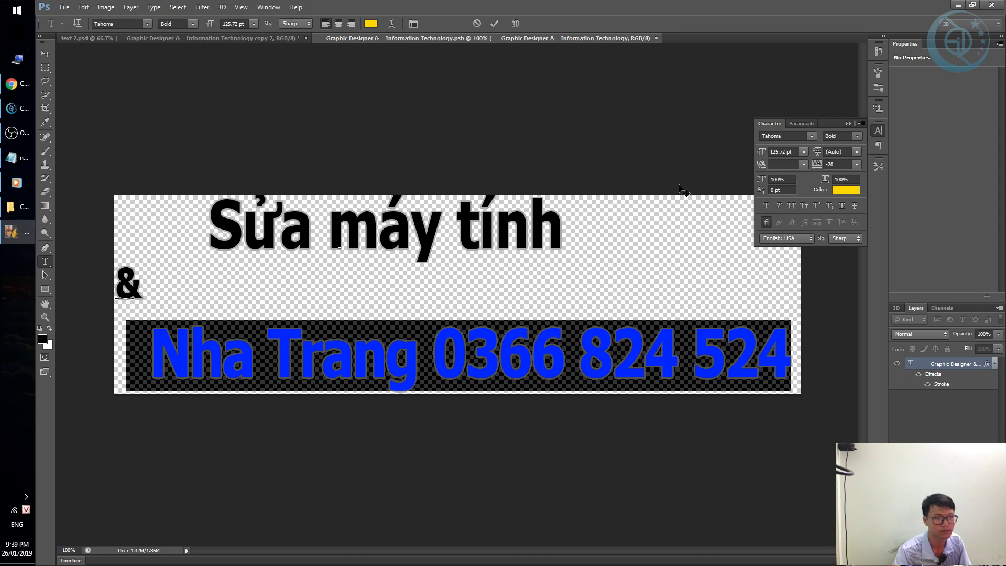
click(434, 219)
click(215, 212)
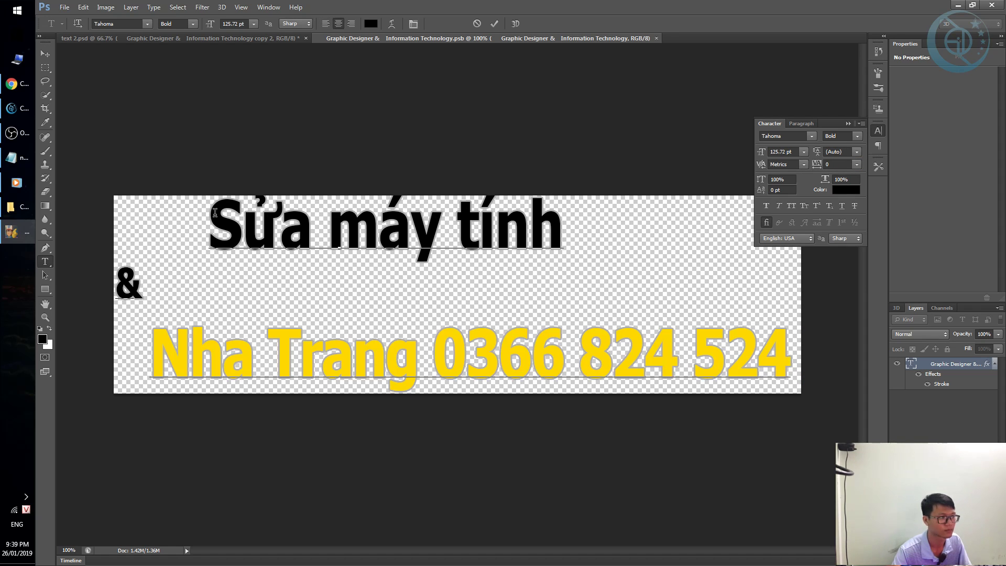
key(alt+Left)
key(alt+Left)
key(alt+Left)
key(alt+Left)
key(alt+Left)
key(alt+Left)
key(alt+Left)
key(alt+Left)
key(alt+Left)
key(alt+Left)
key(alt+Left)
key(alt+Left)
key(alt+Left)
key(alt+Left)
key(alt+Left)
key(alt+Left)
key(alt+Left)
key(alt+Left)
key(alt+Left)
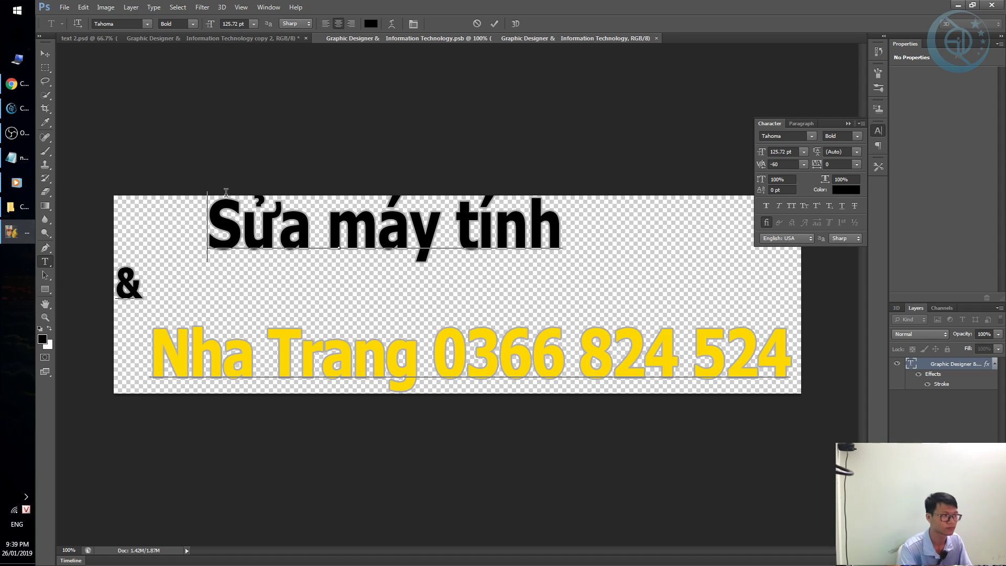
key(alt+Left)
key(alt+Left)
key(alt+Left)
key(alt+Left)
key(alt+Left)
key(alt+Left)
key(alt+Left)
key(alt+Left)
key(alt+Left)
key(alt+Left)
key(alt+Left)
key(alt+Left)
key(alt+Left)
key(alt+Left)
key(alt+Left)
key(alt+Left)
key(alt+Left)
key(alt+Left)
key(alt+Left)
key(alt+Left)
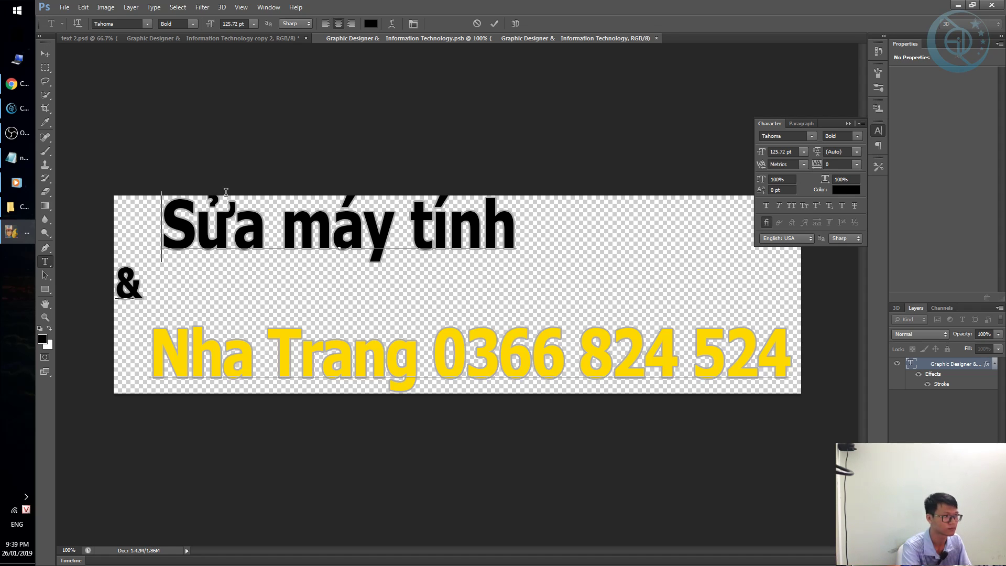
key(alt+Left)
key(alt+Left)
key(ctrl+alt+Left)
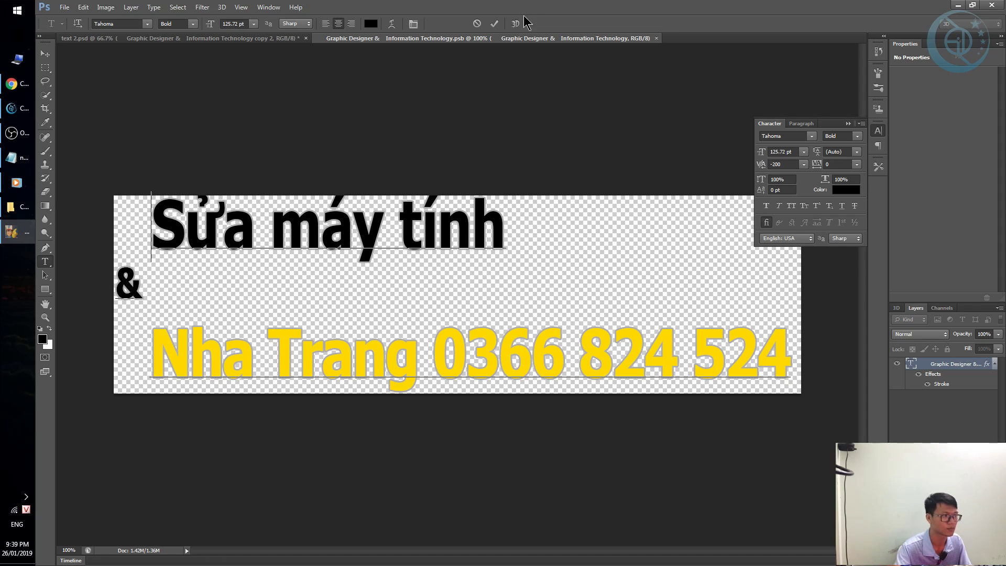
Widen the line spacing of all the text to roughly 78 pt.
key(ctrl+a)
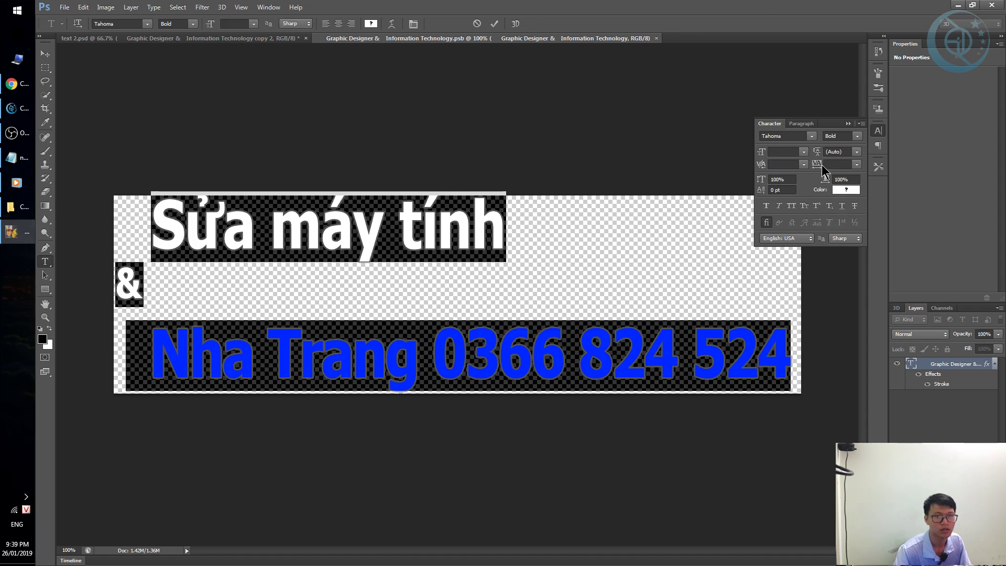
click(816, 152)
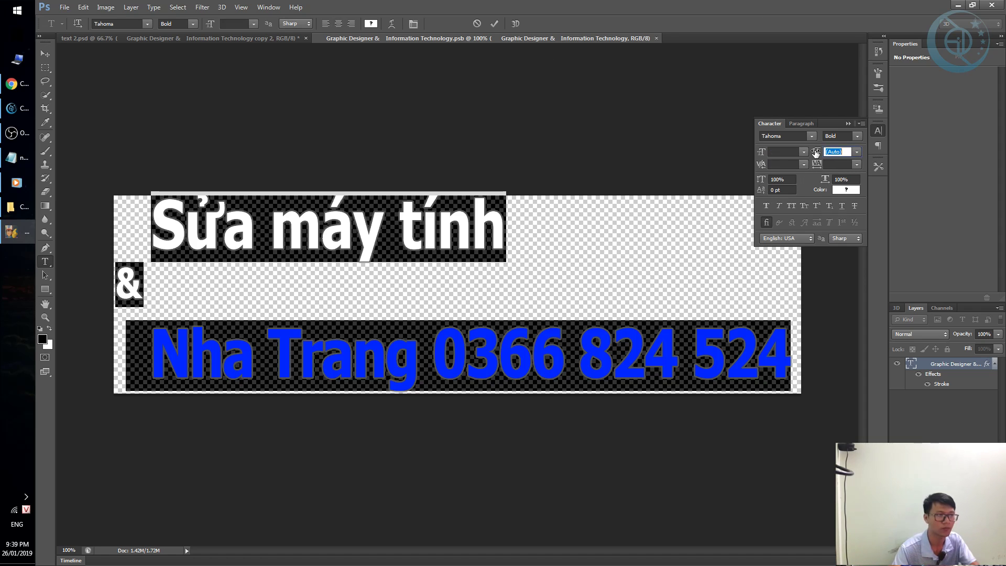
text(0)
key(Return)
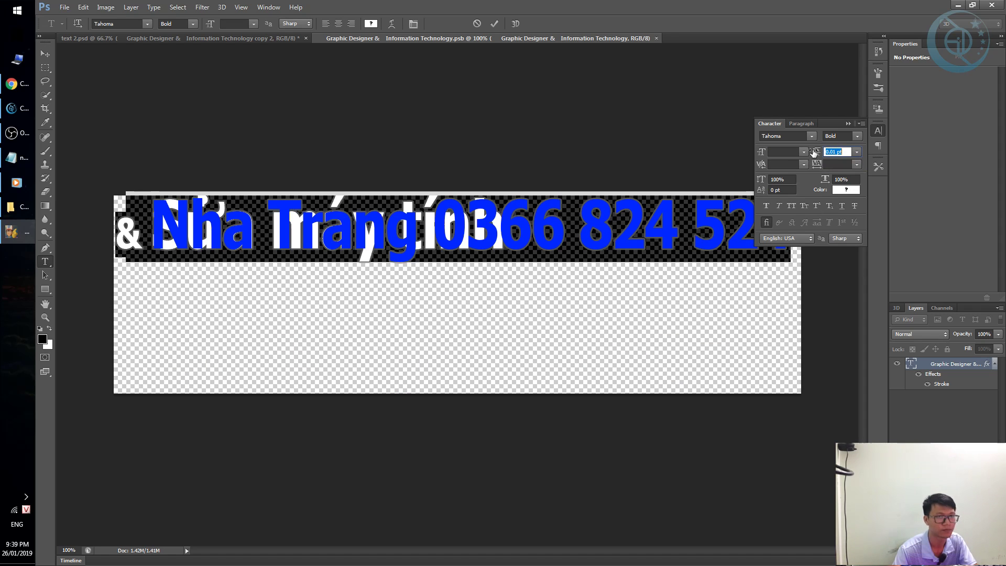
drag(815, 152, 870, 166)
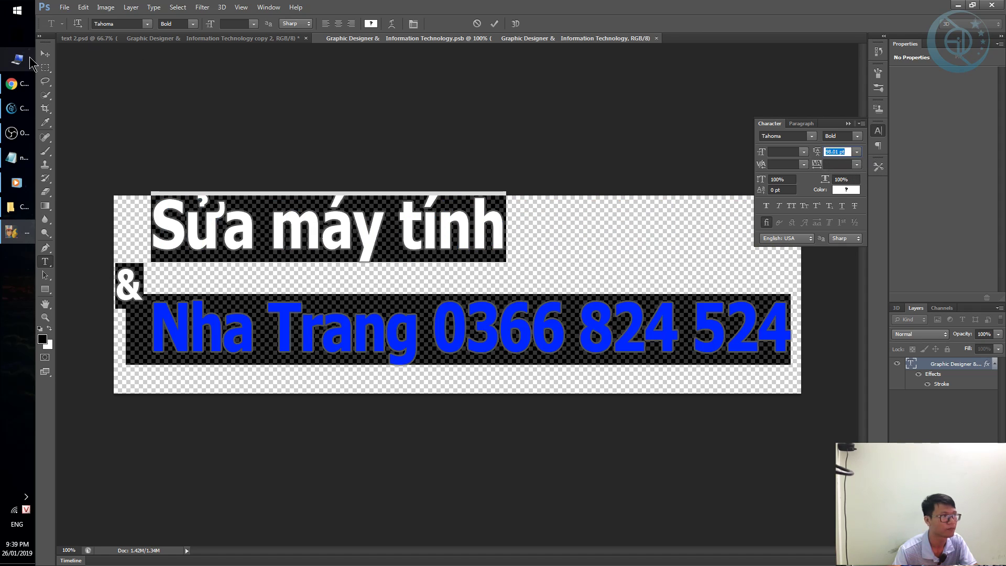
Commit the text and centre it vertically on the canvas.
click(45, 54)
key(ctrl+a)
click(256, 23)
key(ctrl+d)
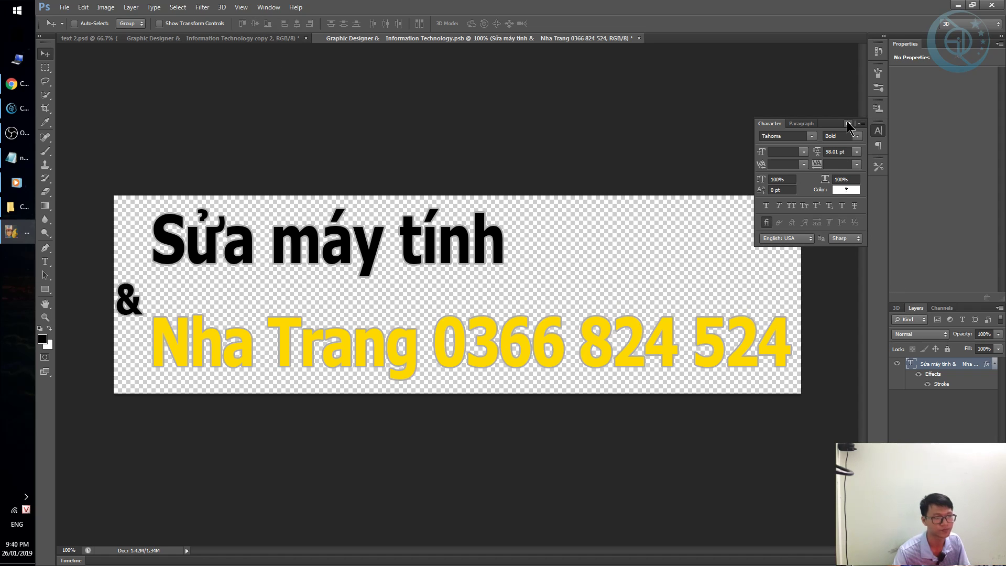
click(848, 124)
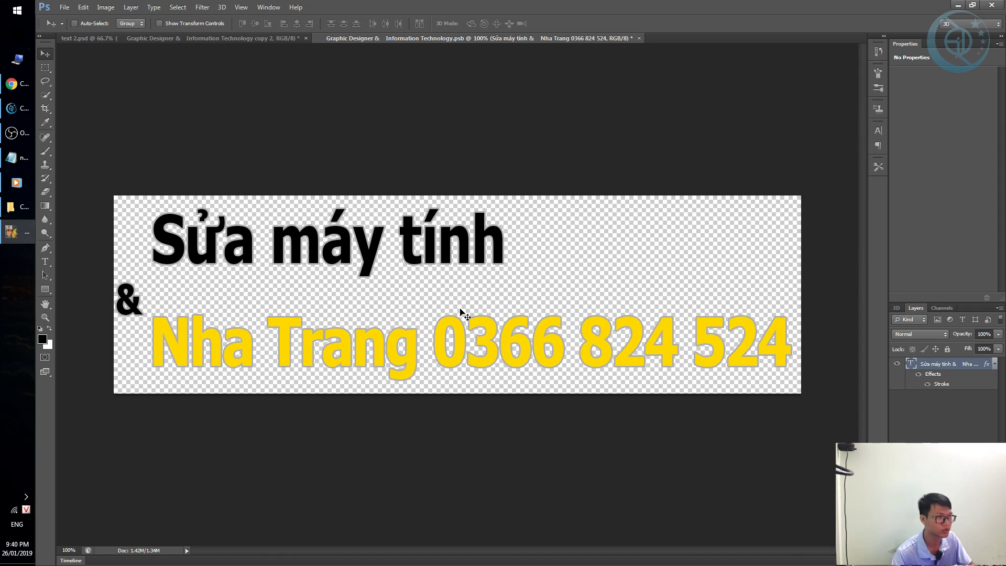
Return to text 2.psd, check the reflection layers, and duplicate the top Graphic Designer layer.
key(ctrl+w)
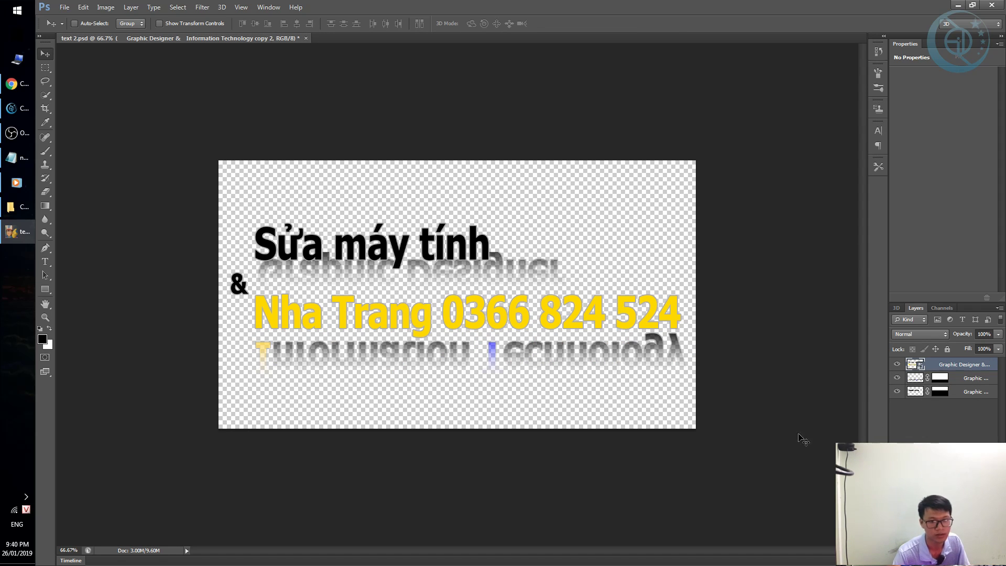
double_click(911, 380)
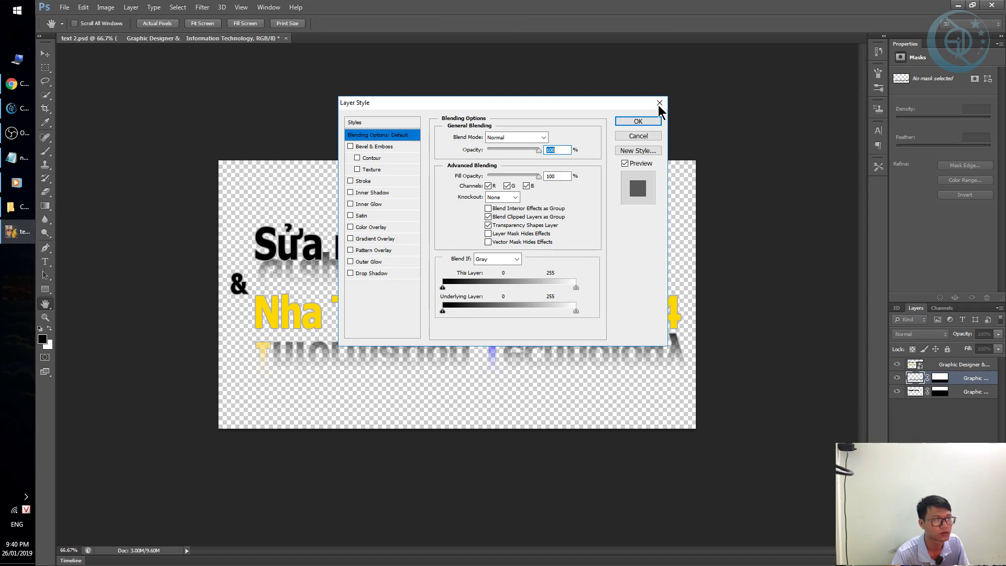
click(659, 103)
click(944, 429)
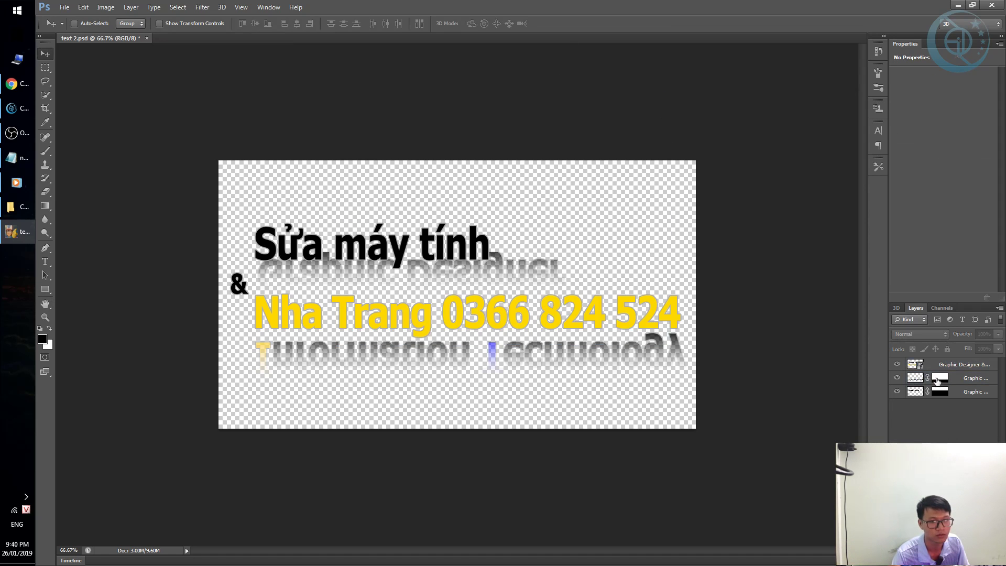
click(912, 364)
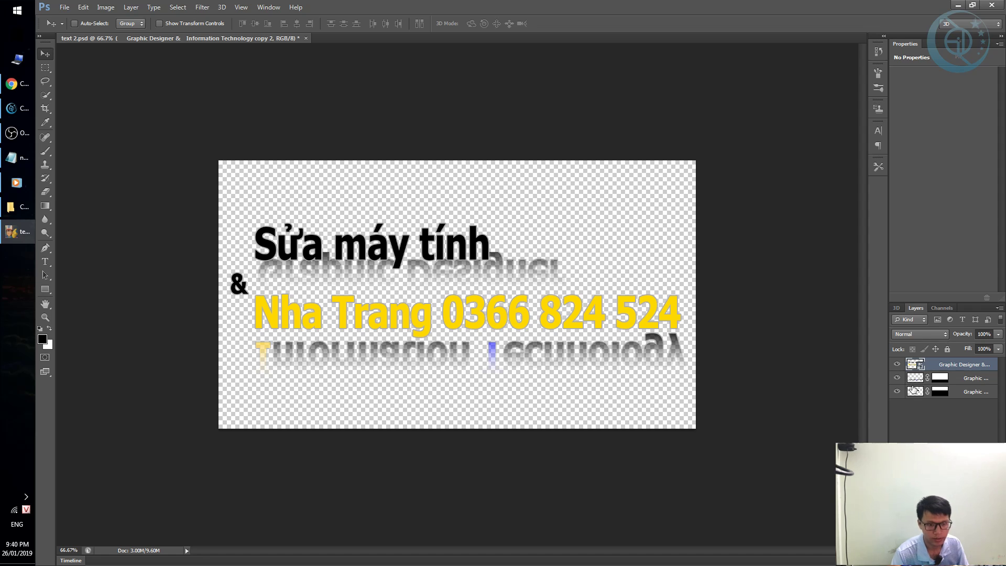
click(918, 378)
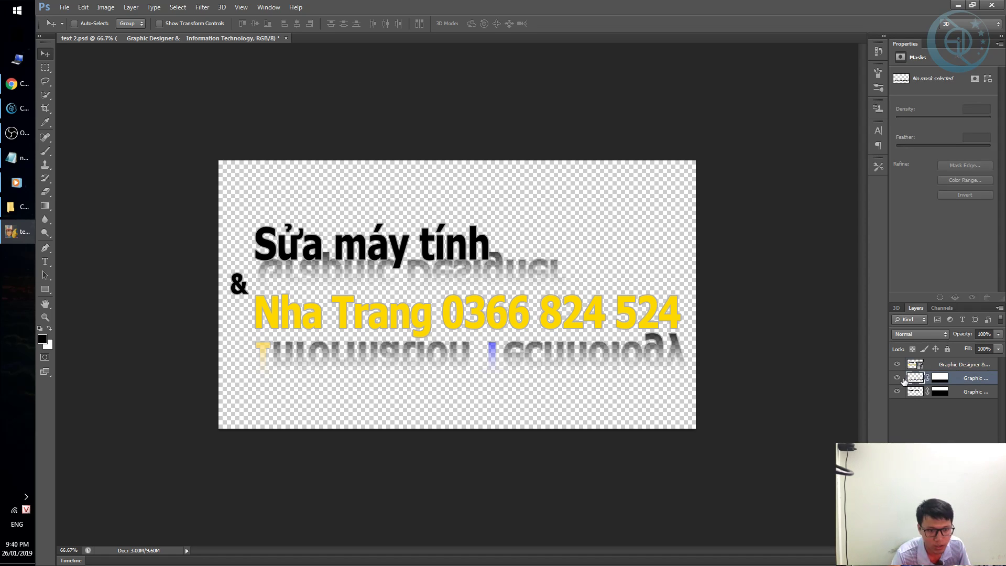
click(895, 378)
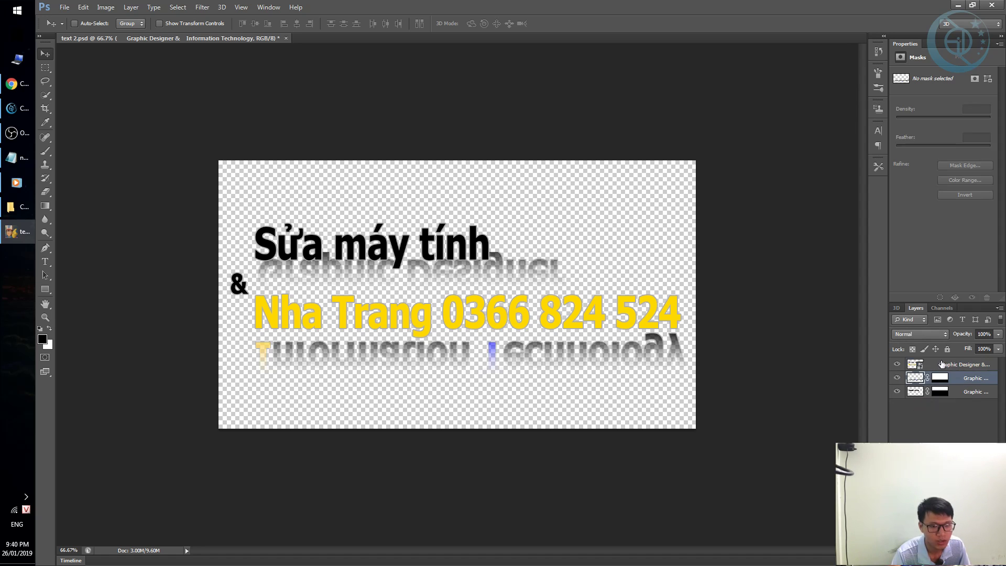
click(955, 361)
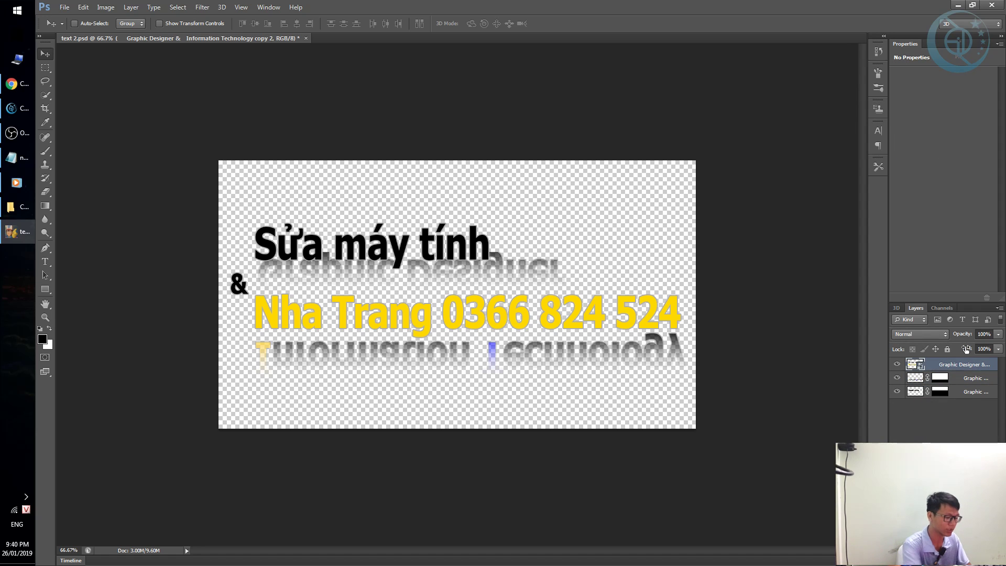
key(ctrl+j)
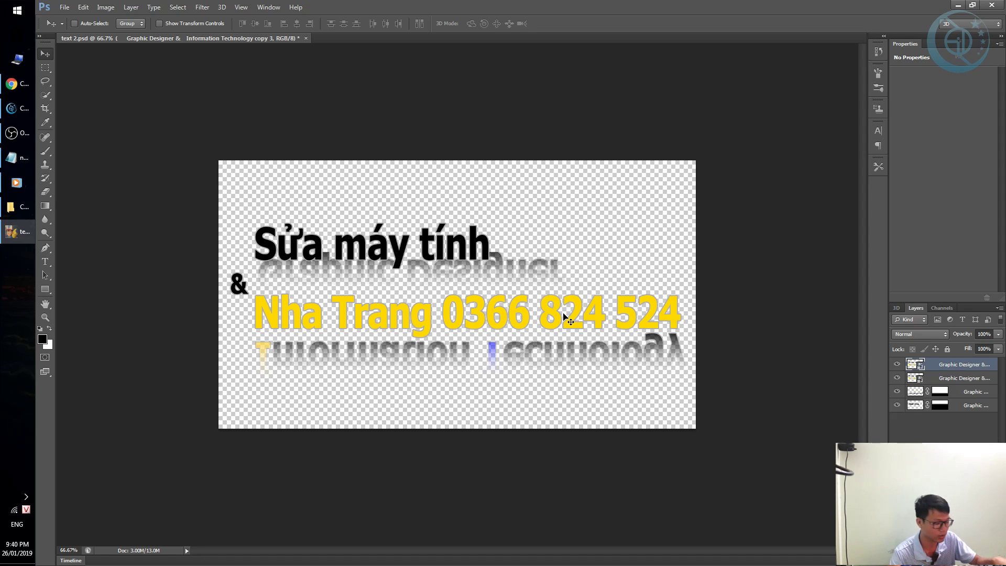
Flip the duplicated text vertically and drag it into place as a reflection.
key(ctrl+t)
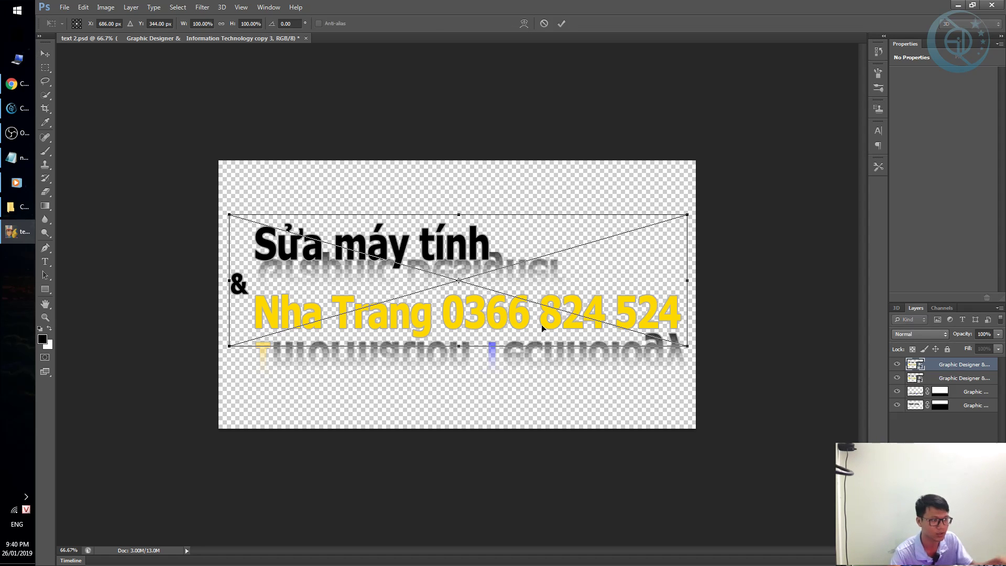
right_click(550, 288)
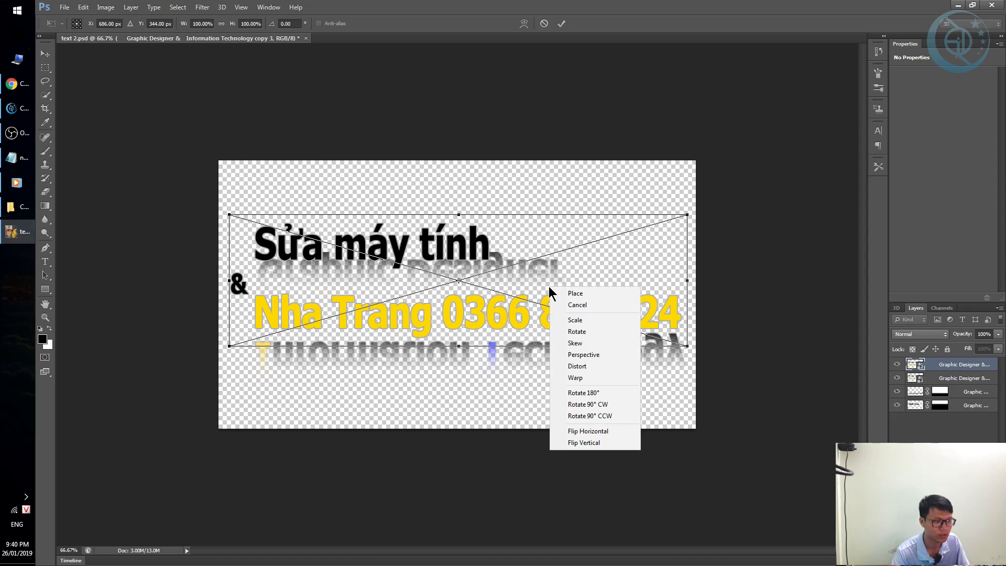
click(584, 442)
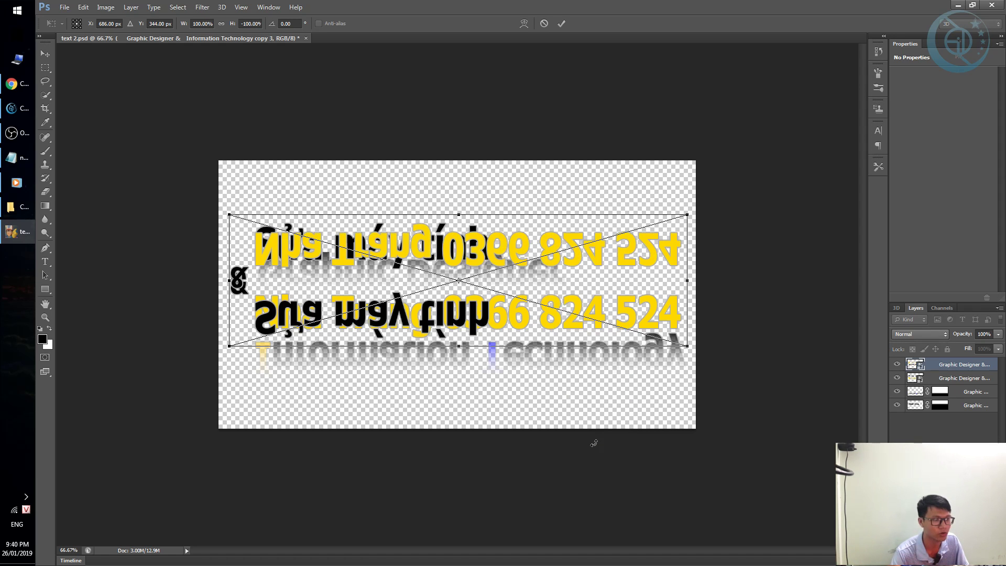
drag(620, 294, 625, 252)
key(Return)
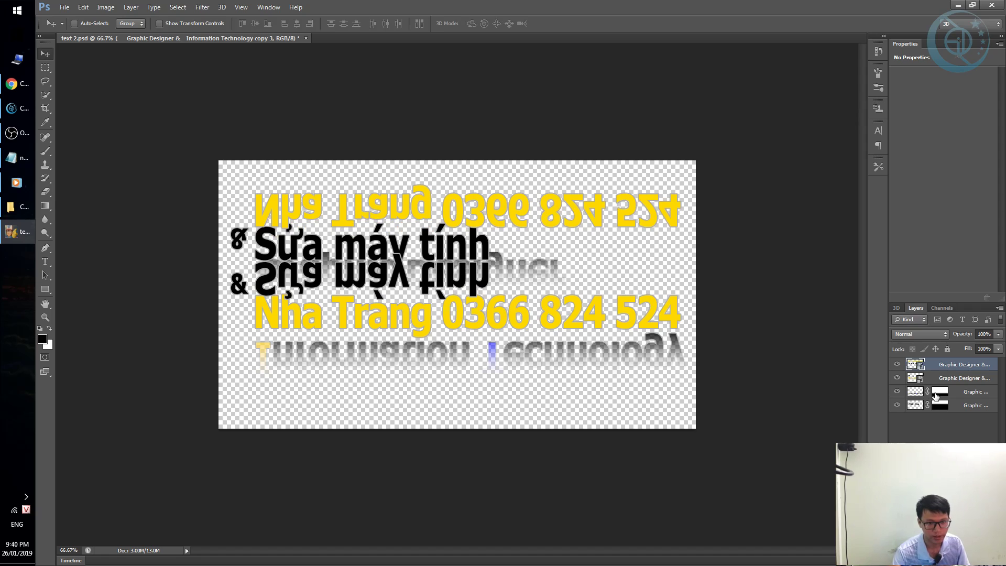
Mask the top flipped text layer using the intersection of the third and bottom layers' masks.
click(939, 391)
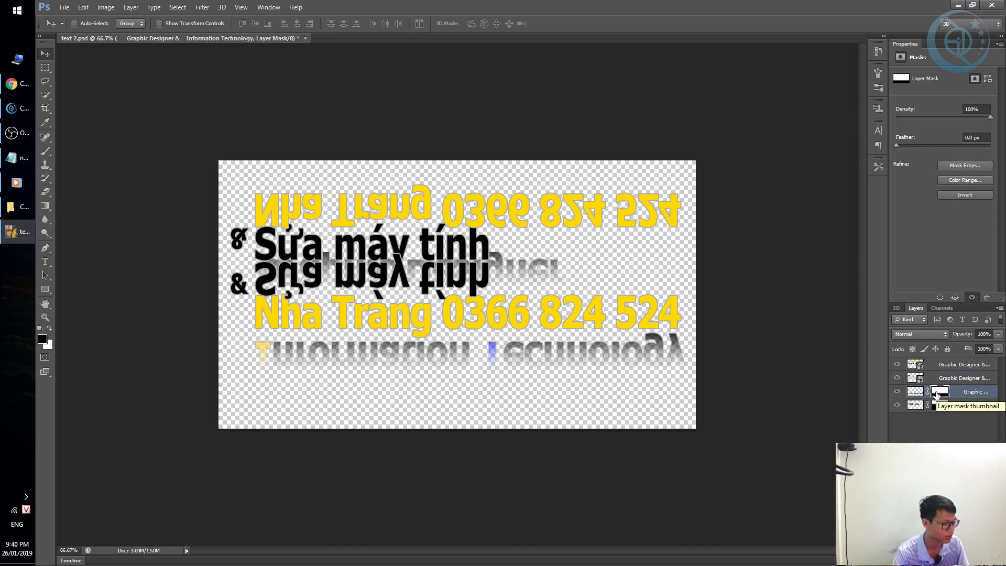
drag(937, 394, 938, 397)
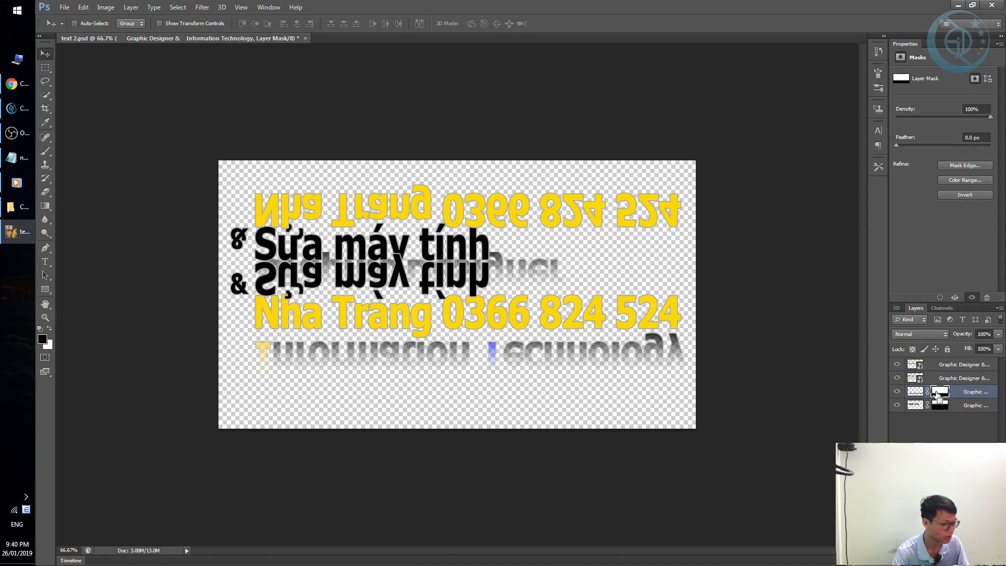
ctrl+click(938, 396)
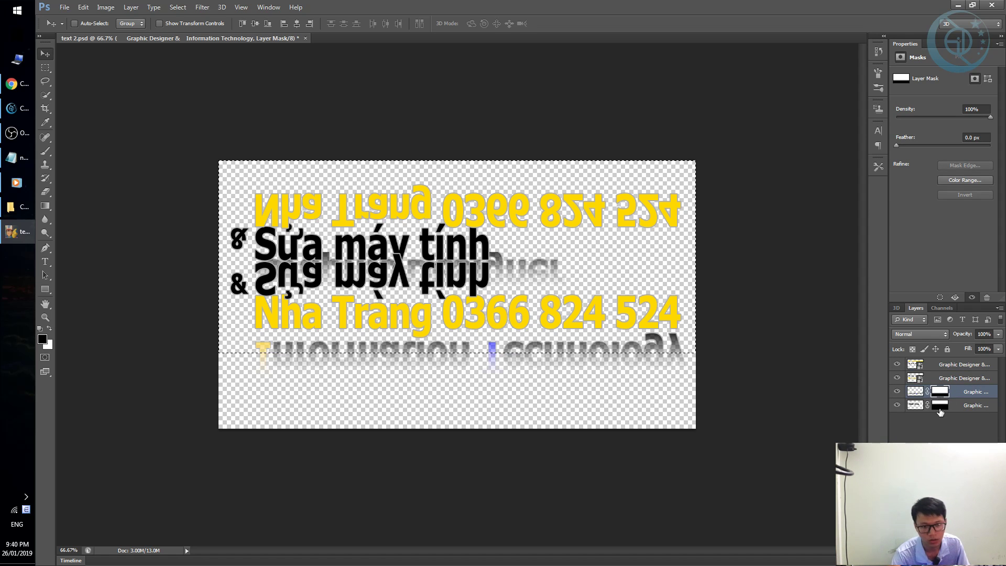
click(939, 406)
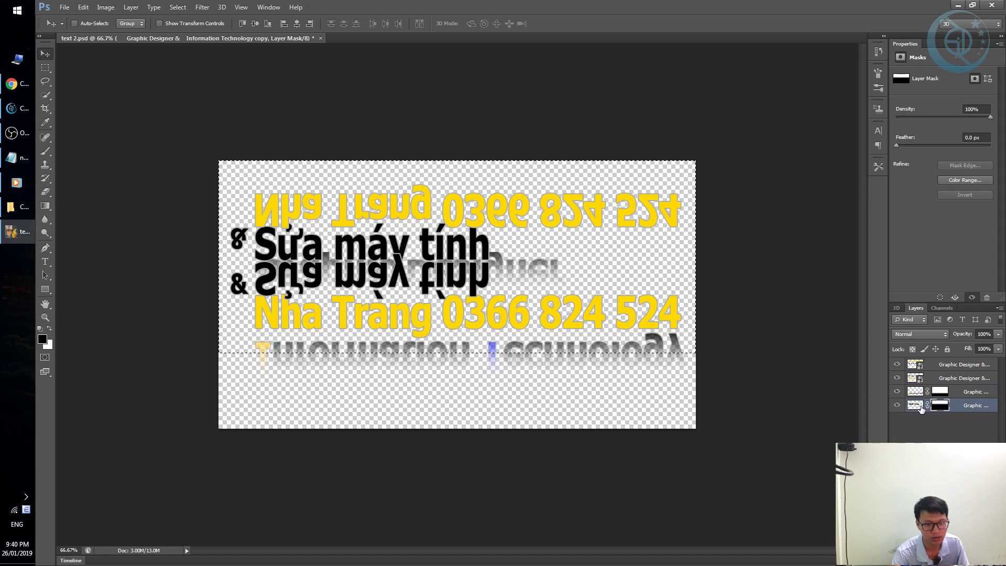
ctrl+click(940, 406)
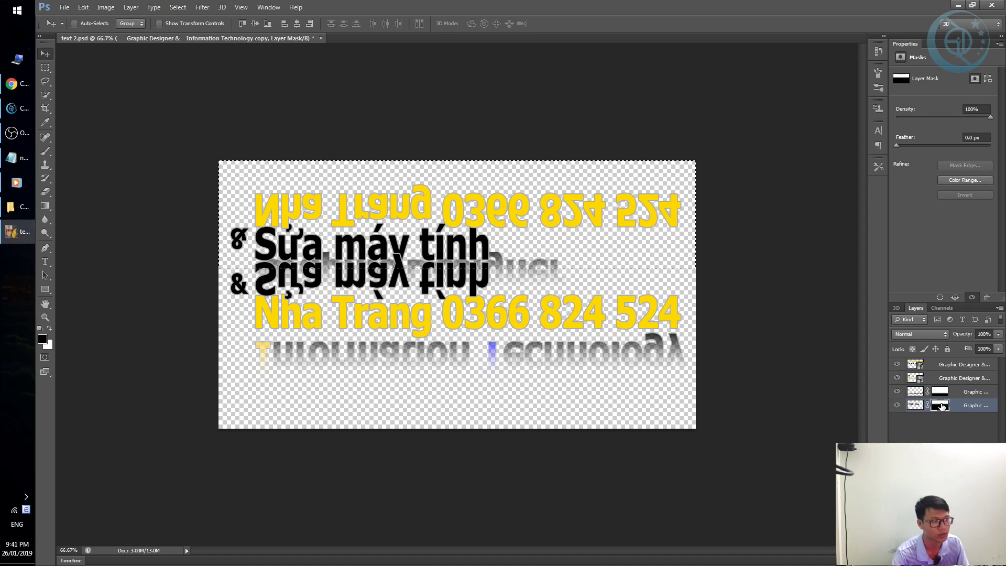
click(951, 367)
click(927, 540)
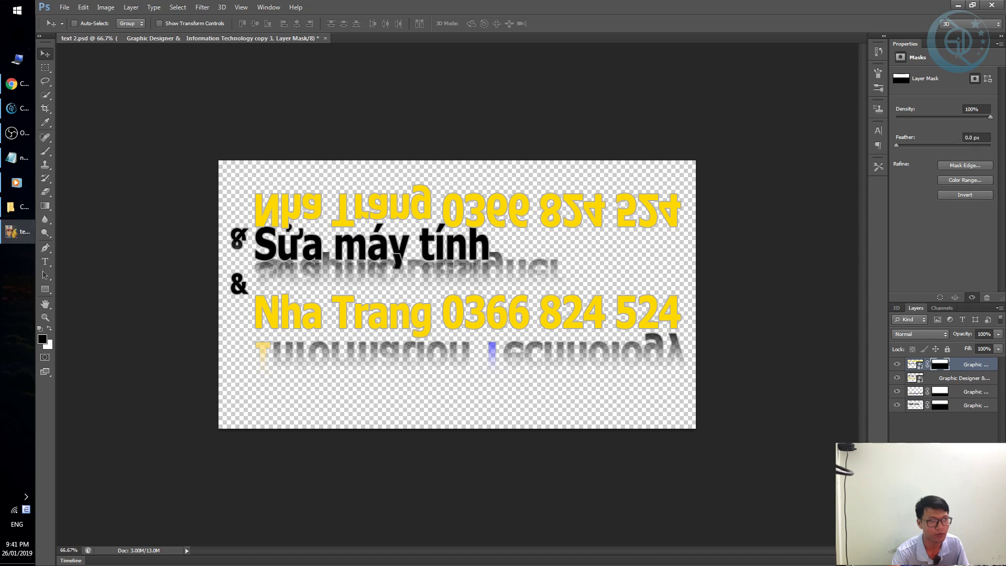
Delete the bottom reflection layer and duplicate the top masked reflection layer.
click(914, 407)
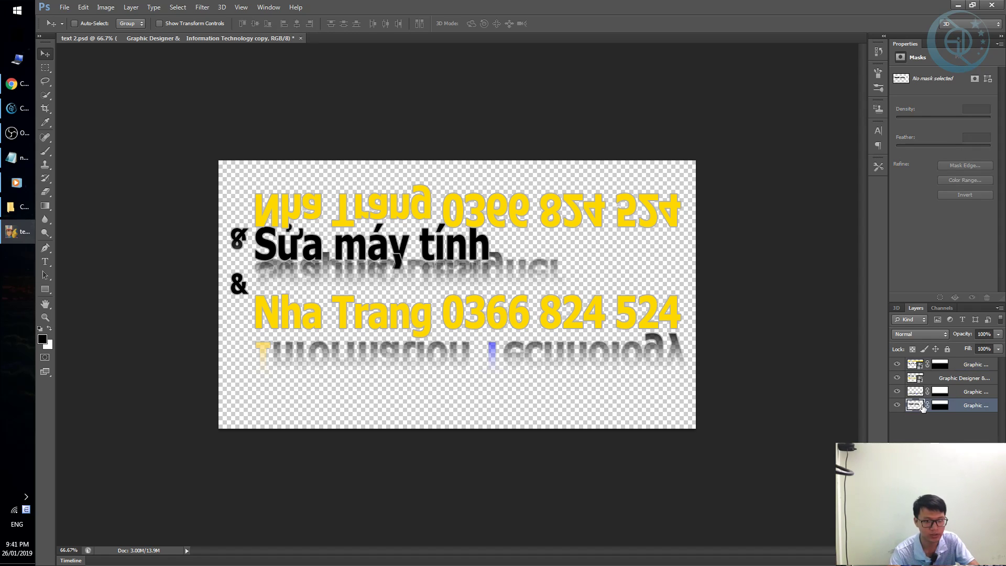
key(Delete)
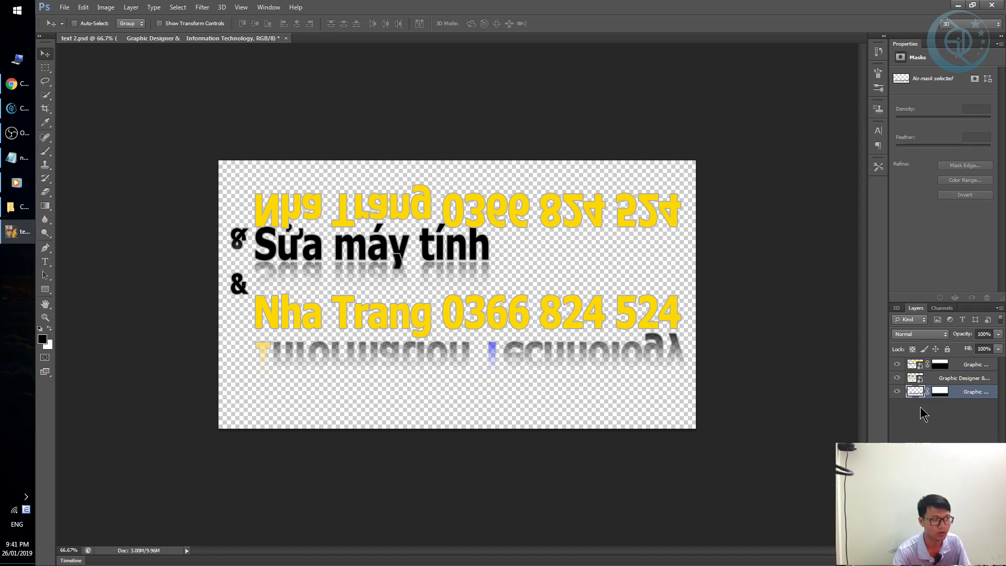
click(913, 365)
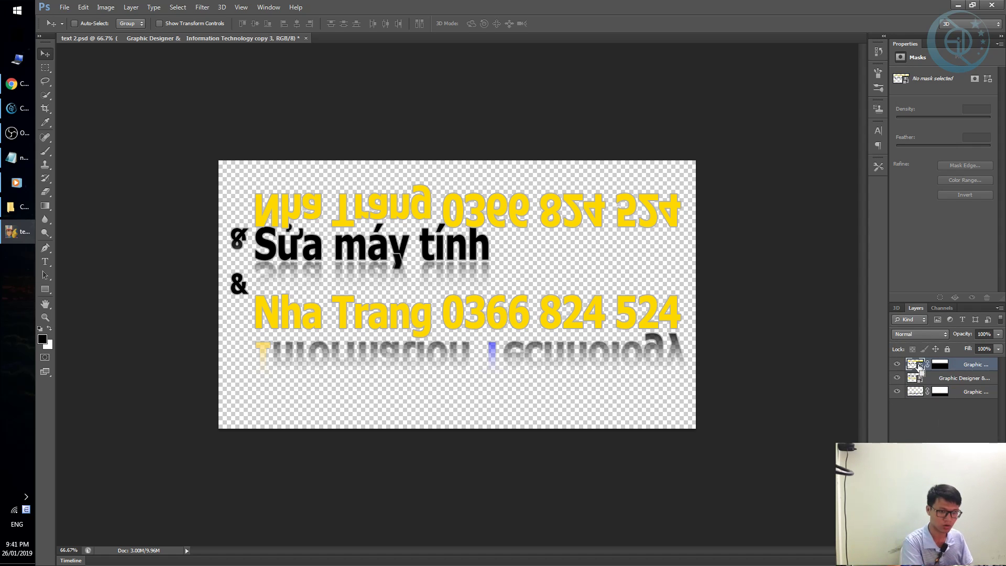
key(ctrl+j)
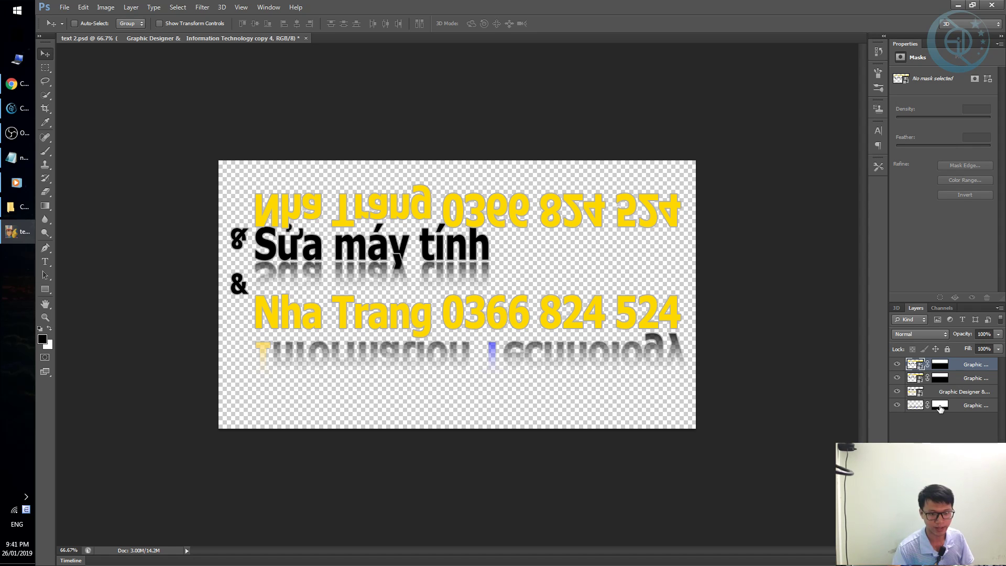
Load the bottom layer's mask as a selection.
ctrl+click(941, 408)
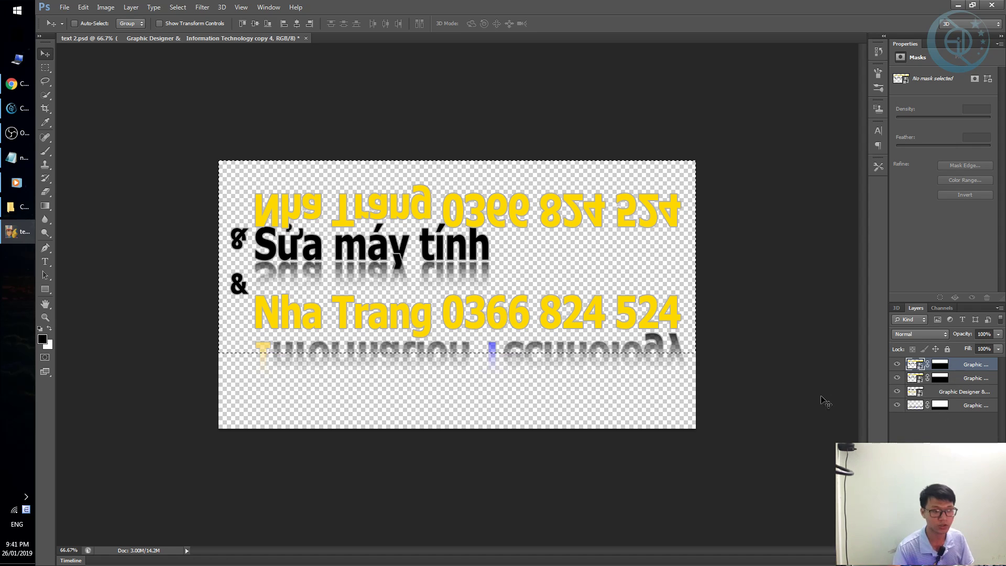
key(ctrl+d)
key(ctrl+plus)
key(ctrl+plus)
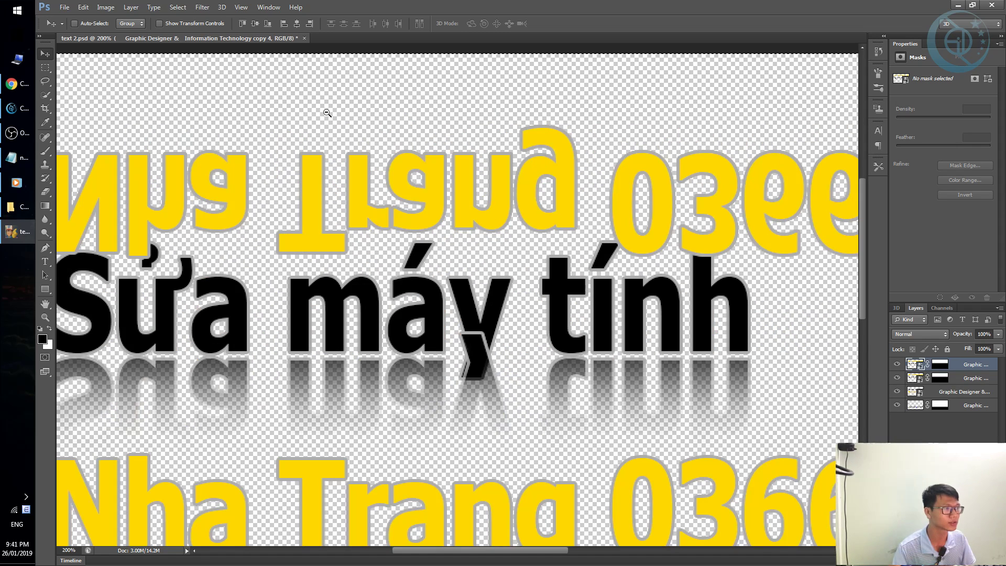
key(ctrl+minus)
key(ctrl+z)
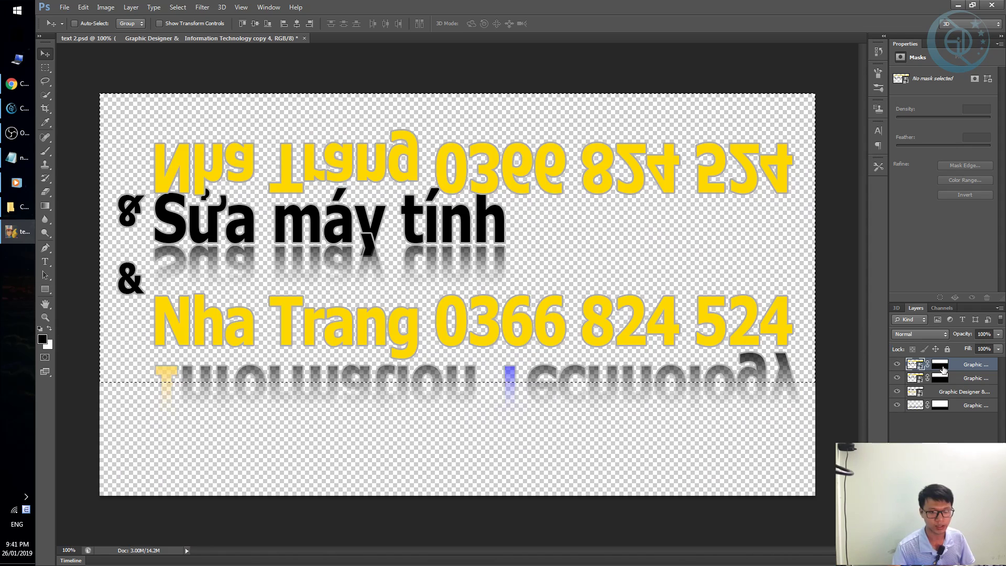
Swap the top layer's old mask for a new mask made from the selection.
click(987, 78)
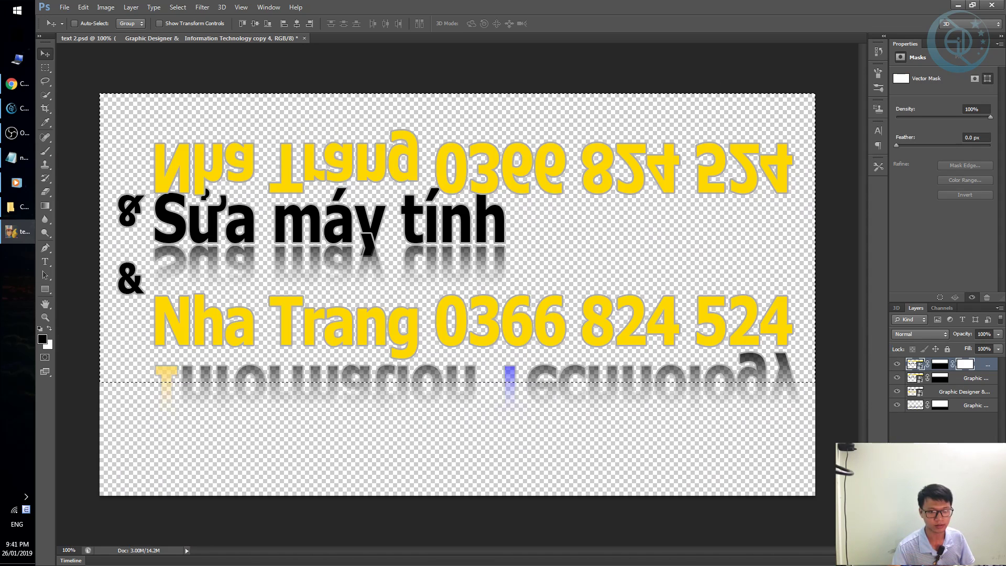
key(ctrl+z)
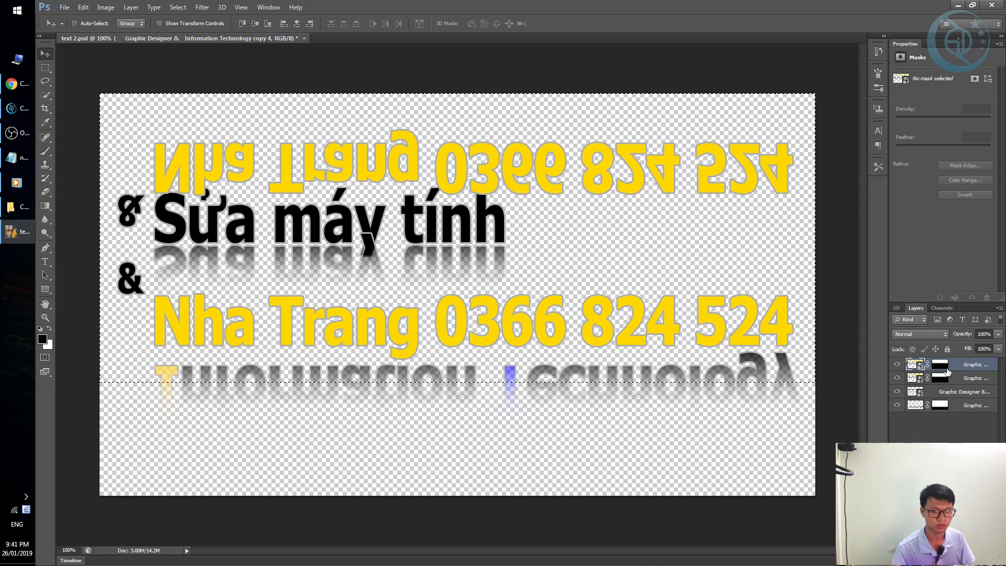
click(945, 365)
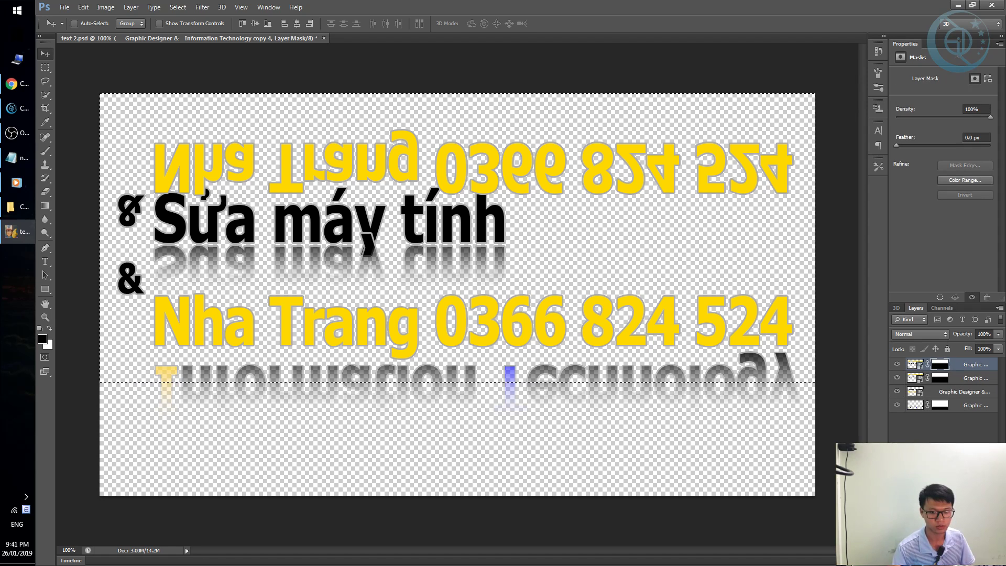
click(986, 297)
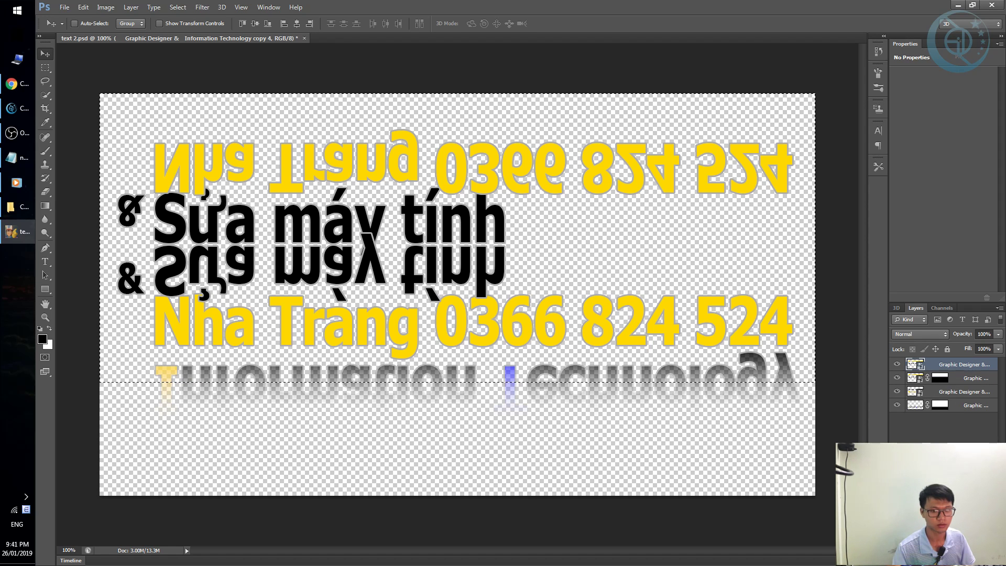
click(932, 557)
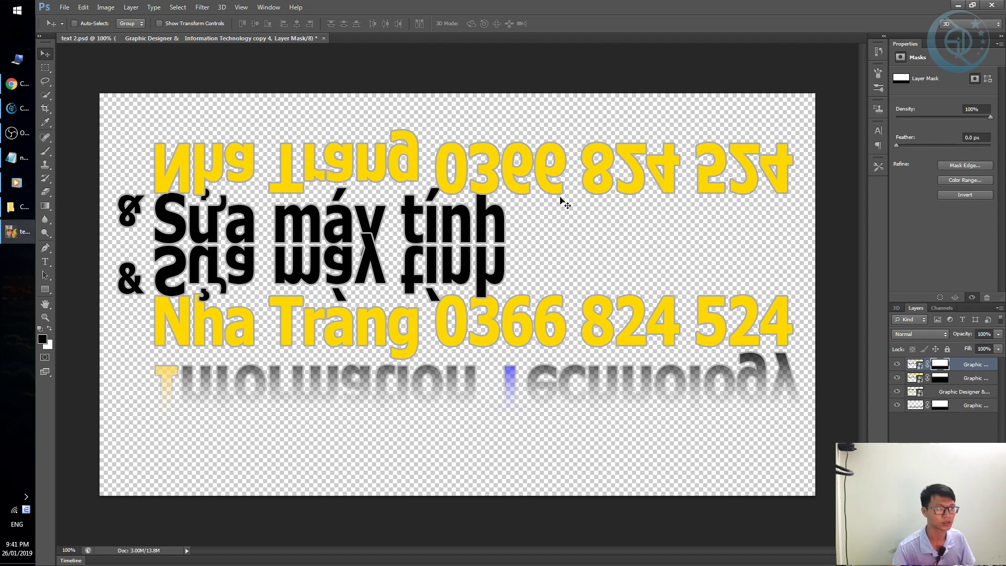
click(916, 367)
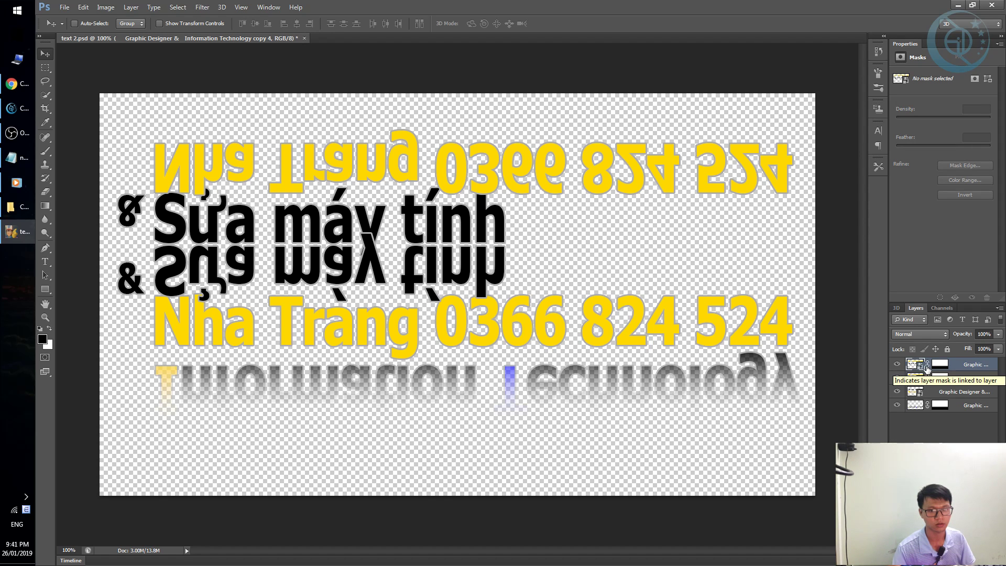
Unlink the mask, move the mirrored text beneath Nha Trang, and delete the dark reflection layer.
click(927, 365)
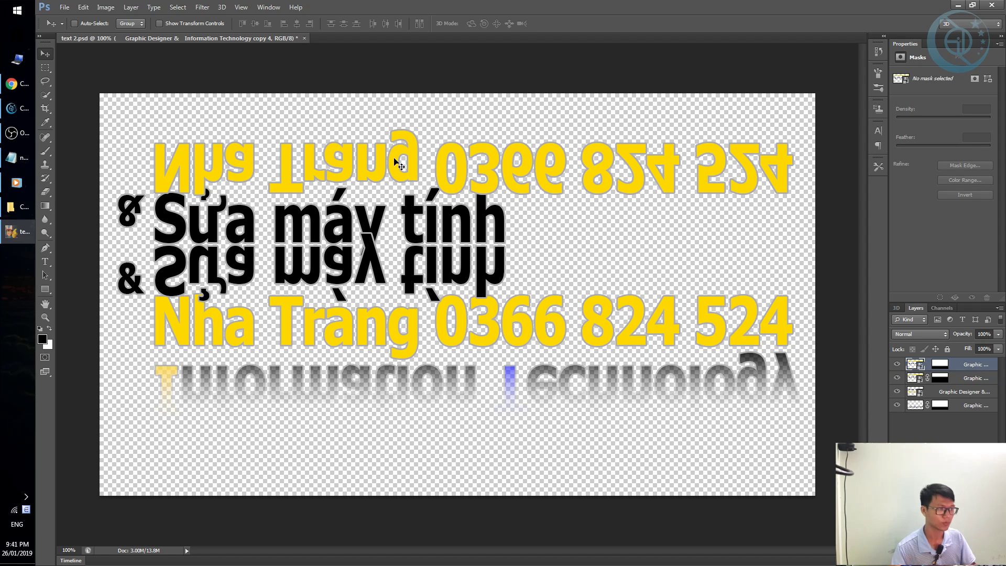
drag(427, 157, 428, 381)
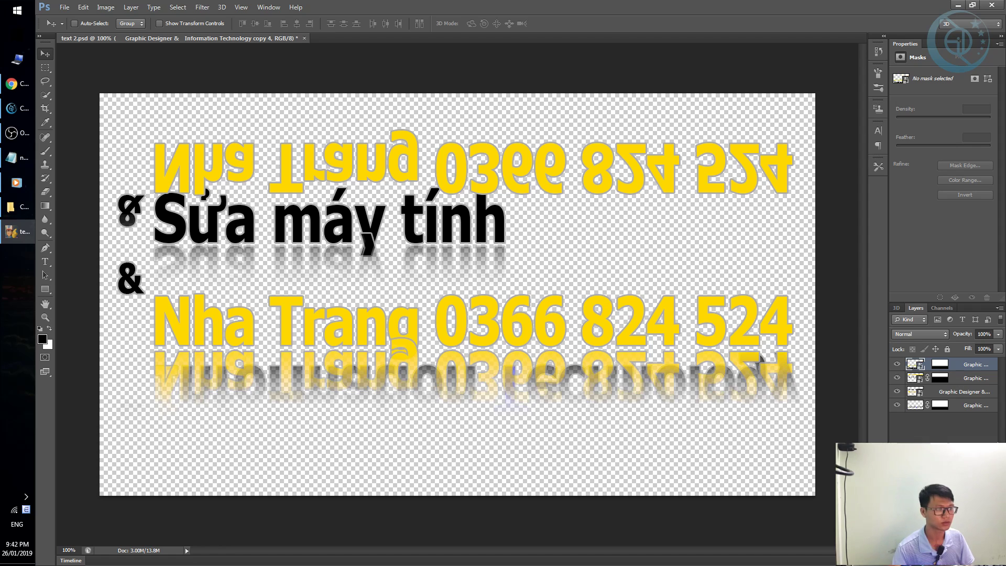
click(921, 381)
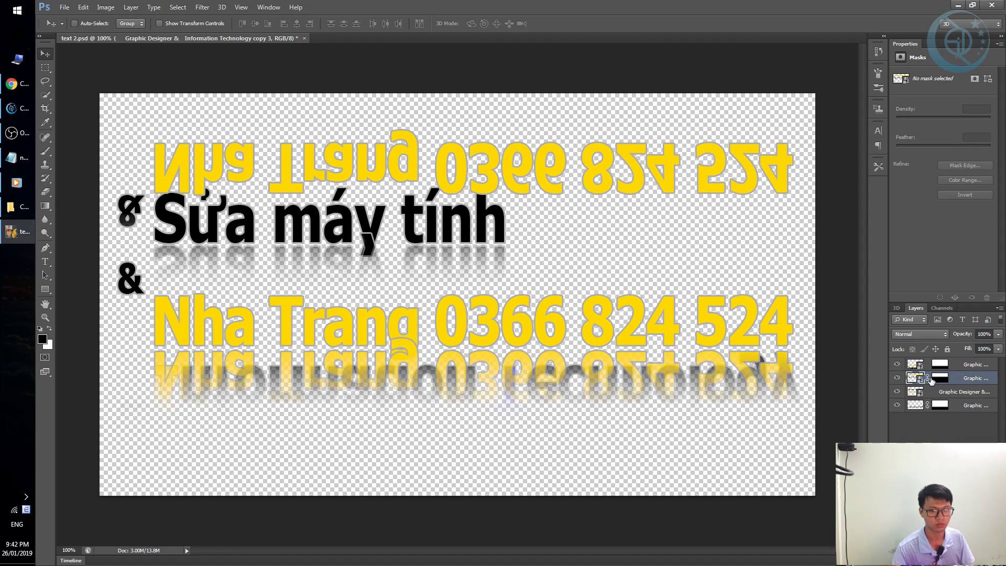
drag(535, 355, 510, 353)
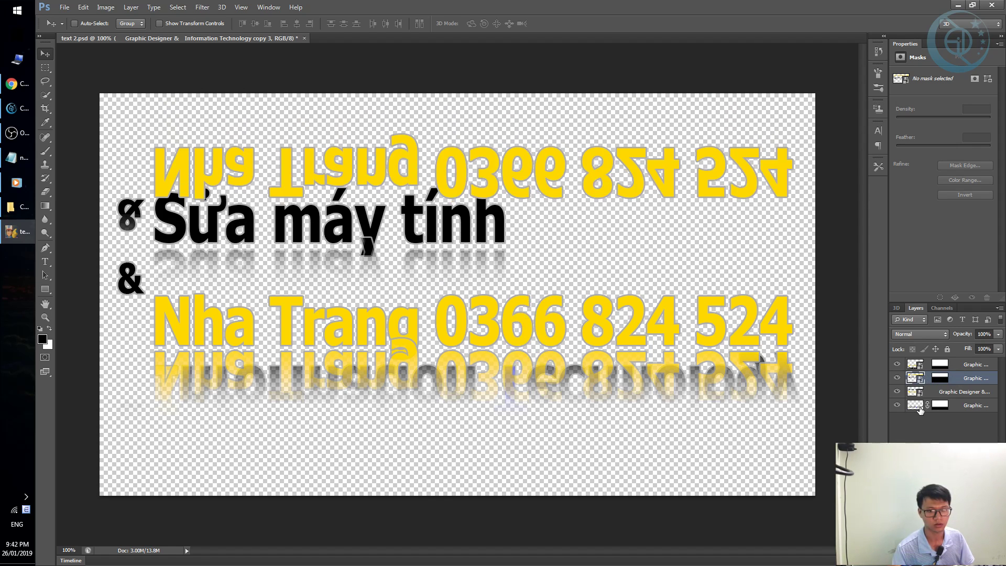
click(920, 408)
key(Delete)
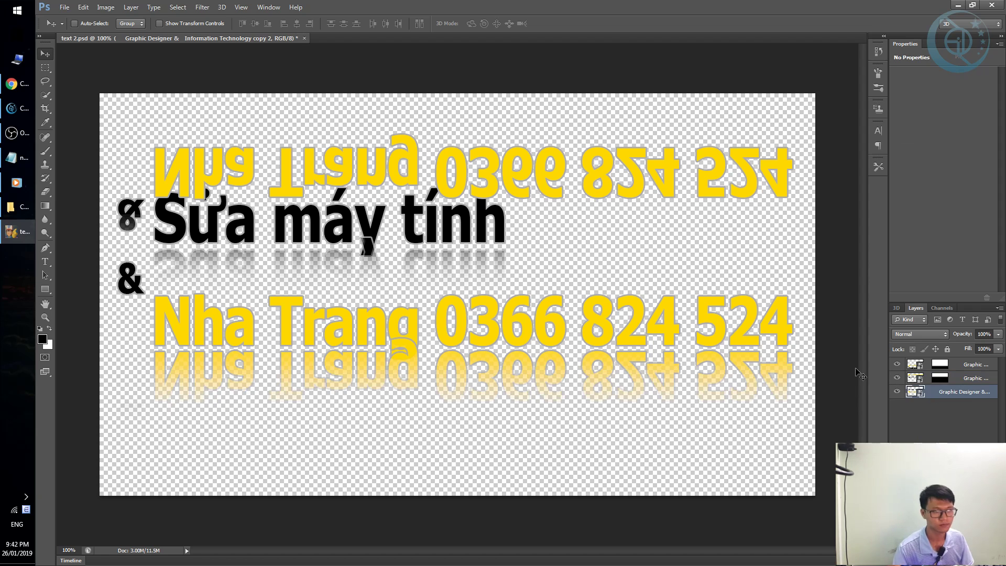
Send the top reflection layer to the bottom and move the lower reflection upward.
click(974, 364)
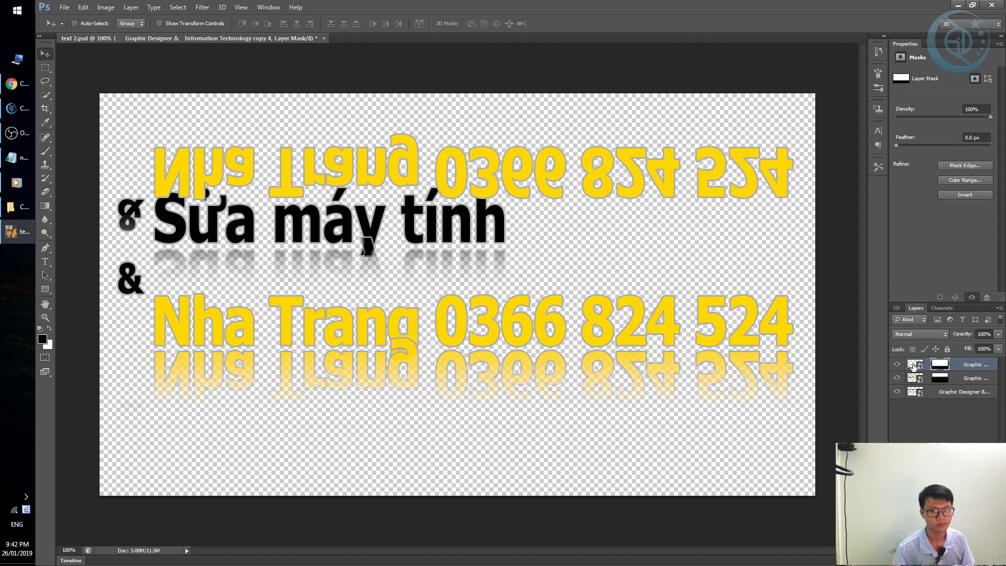
drag(472, 204, 502, 185)
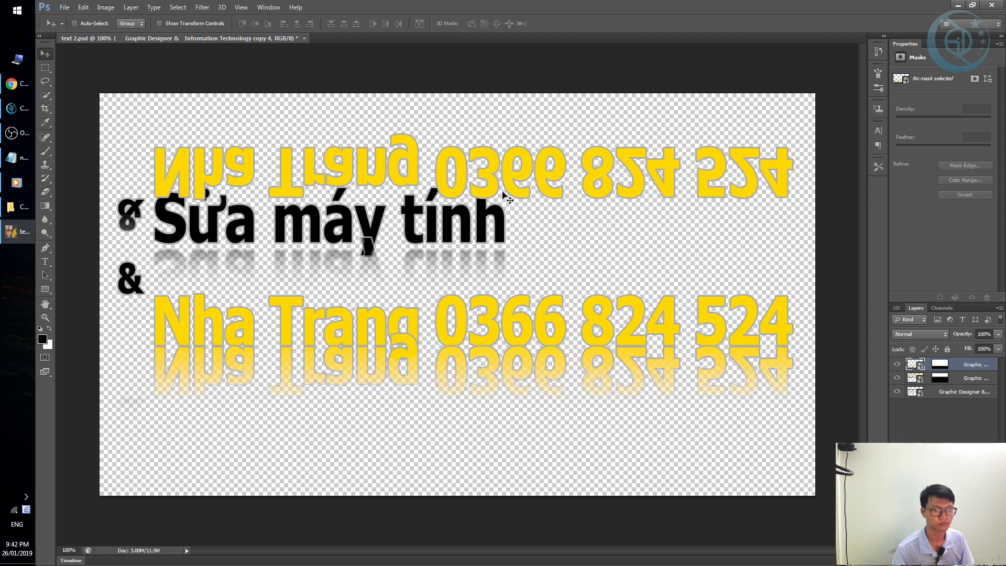
key(ctrl+bracketleft)
key(ctrl+bracketleft)
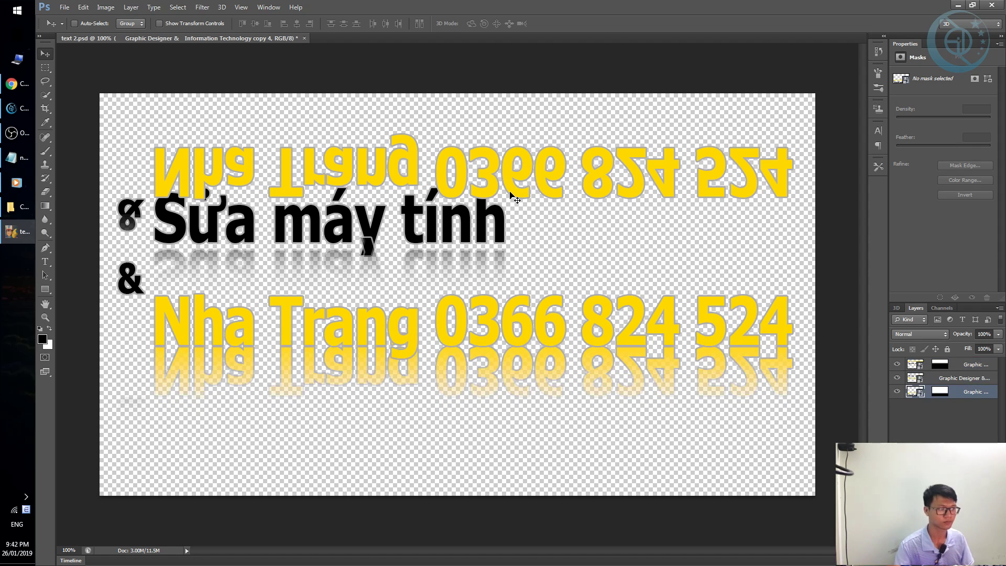
click(939, 392)
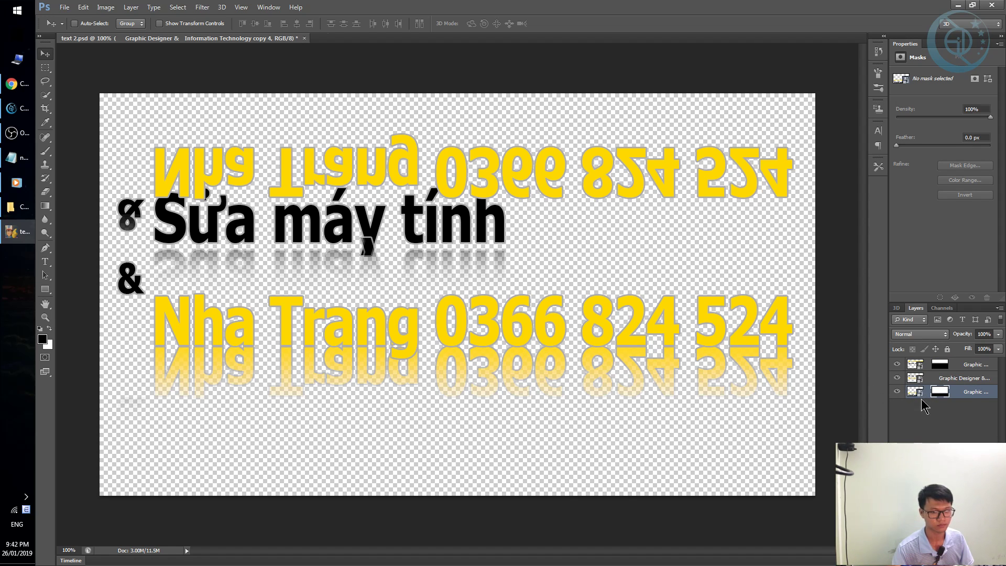
drag(461, 389, 464, 368)
Compare the yellow upside-down text on and off, then shift its mask to adjust the fade.
click(939, 365)
click(915, 364)
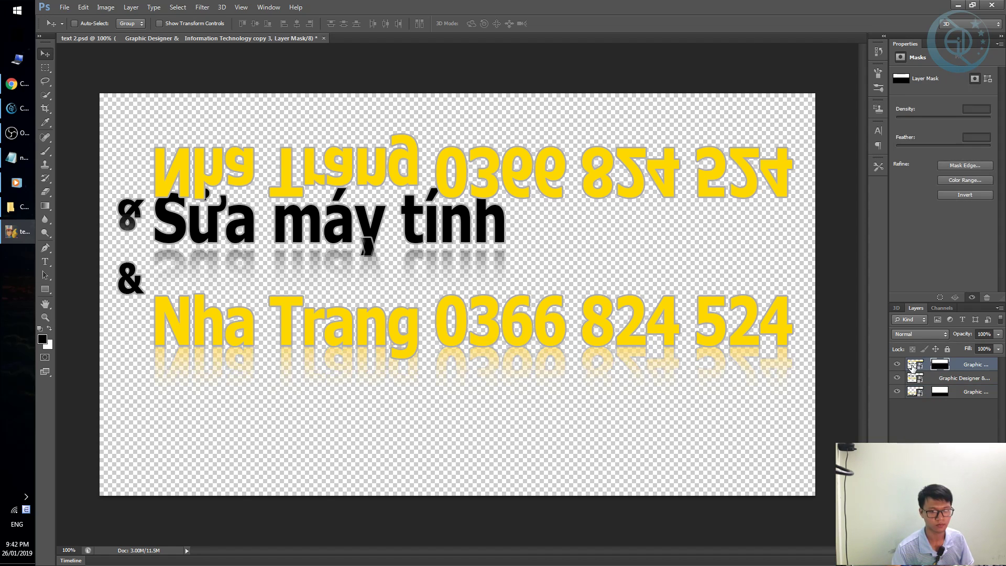
click(896, 365)
click(896, 365)
click(896, 365)
click(897, 365)
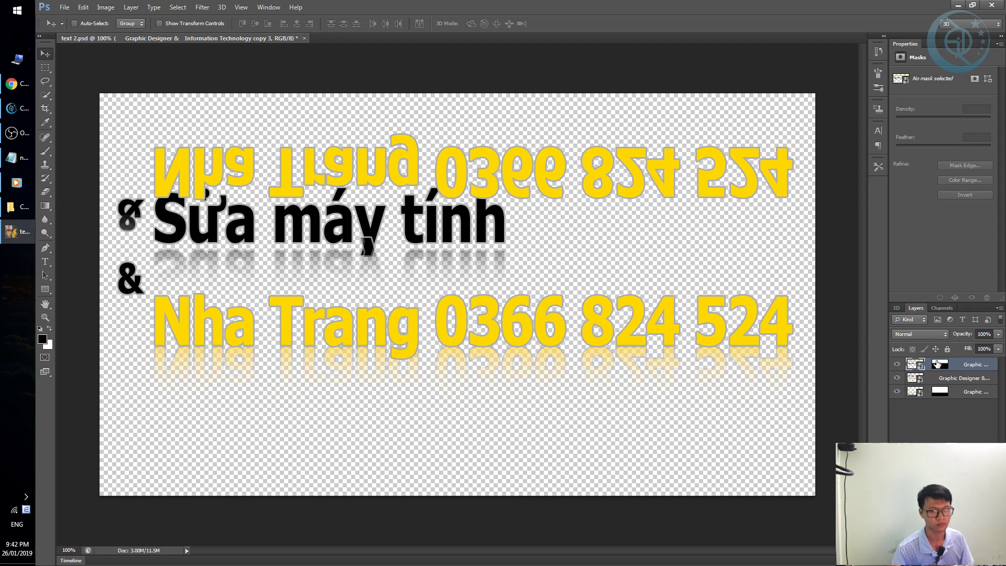
click(939, 364)
drag(511, 165, 524, 167)
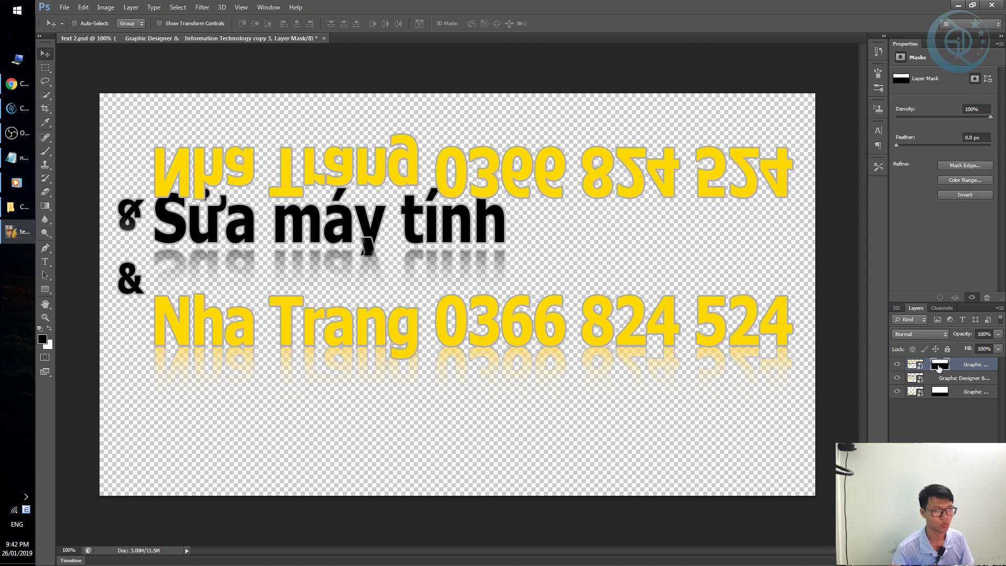
Move the top layer down the stack and invert the bottom layer's mask to fade its reflection.
click(926, 361)
key(ctrl+bracketleft)
key(ctrl+bracketleft)
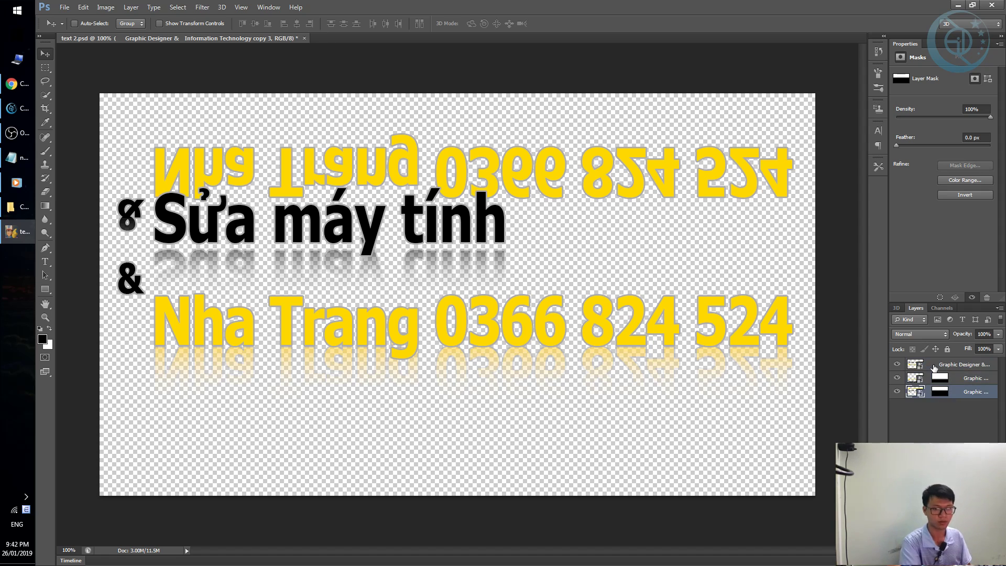
click(939, 392)
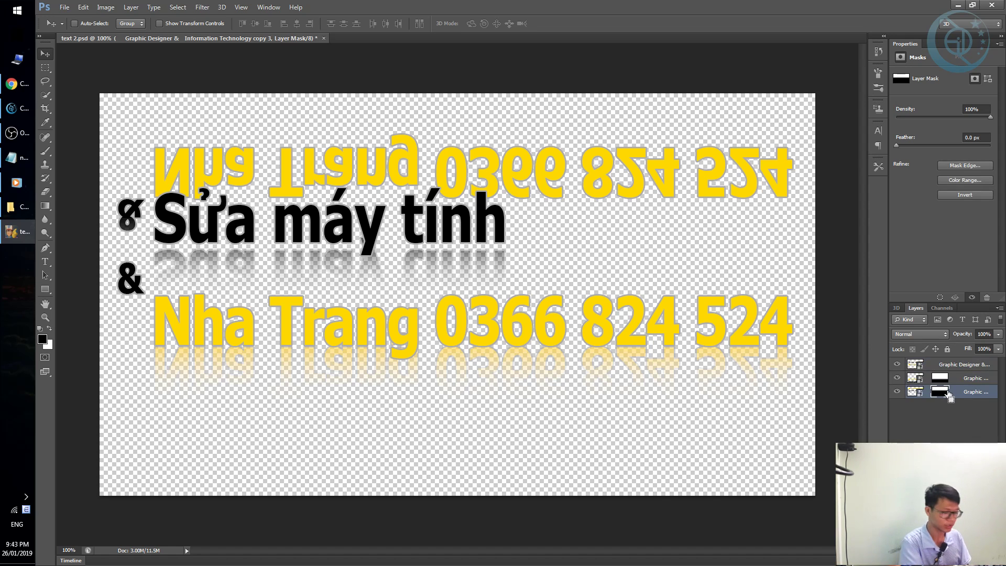
key(ctrl+i)
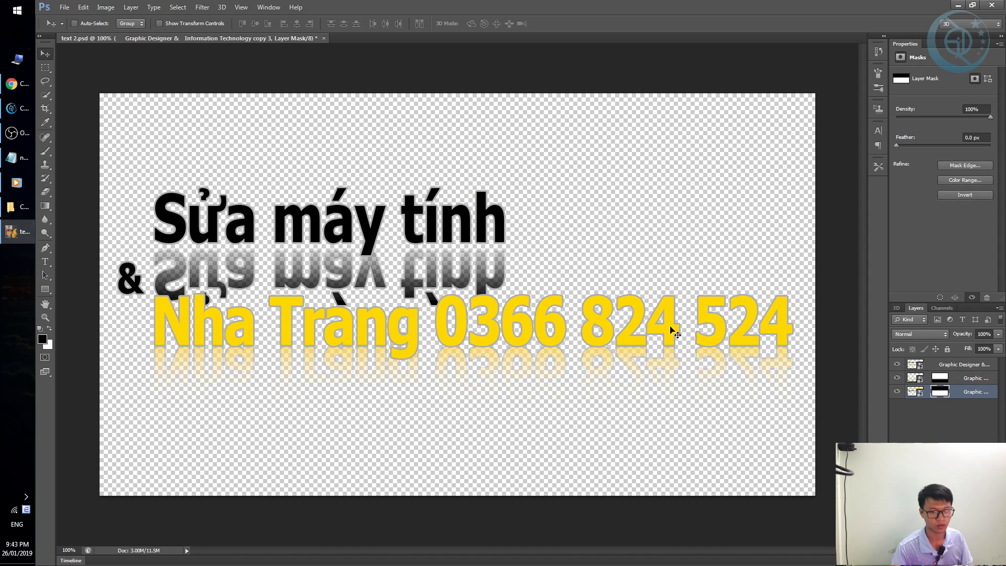
drag(374, 240, 378, 250)
Nudge the bottom reflection up and shift its mask to change where it fades.
click(912, 390)
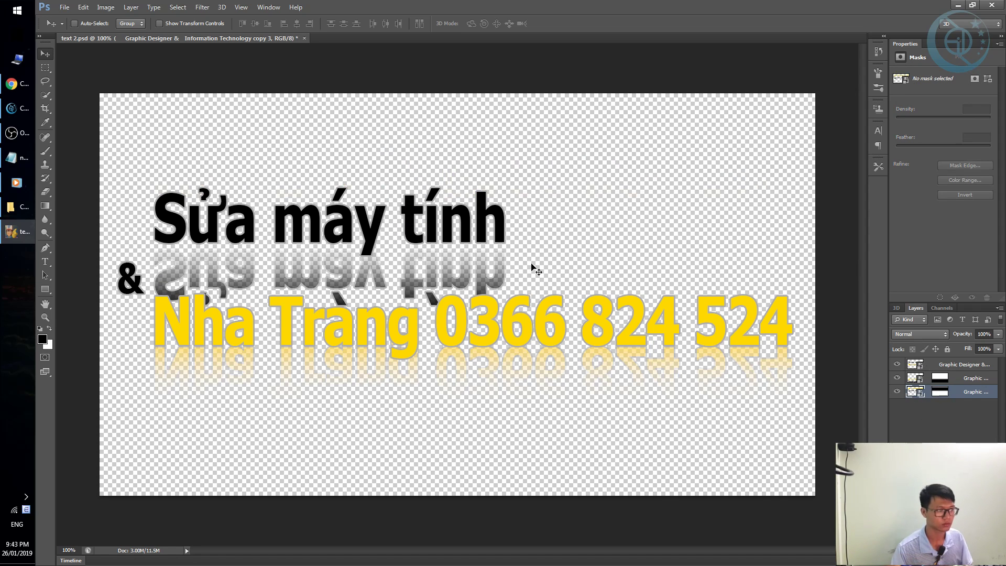
key(Up)
key(Up)
key(Up)
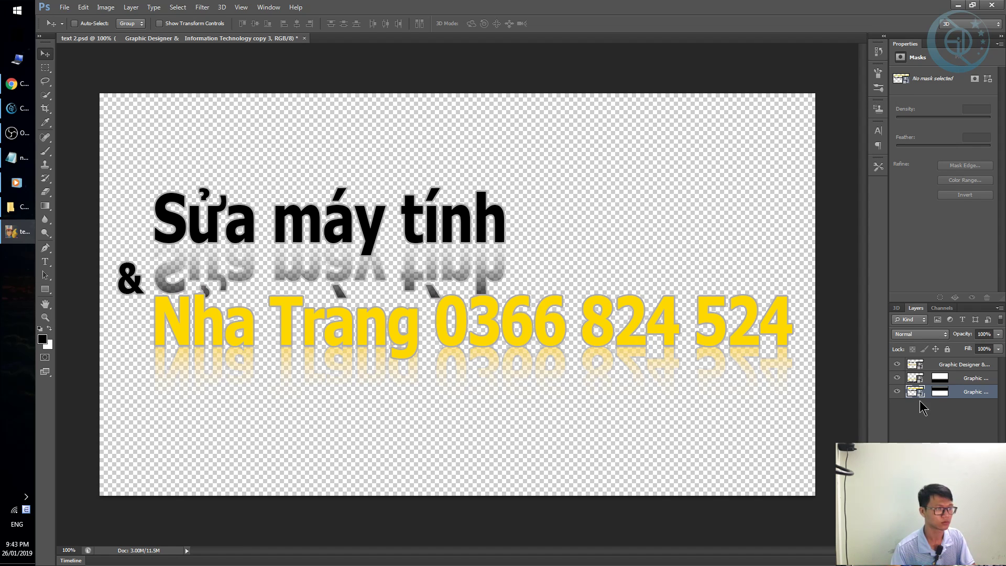
click(939, 392)
drag(371, 256, 375, 241)
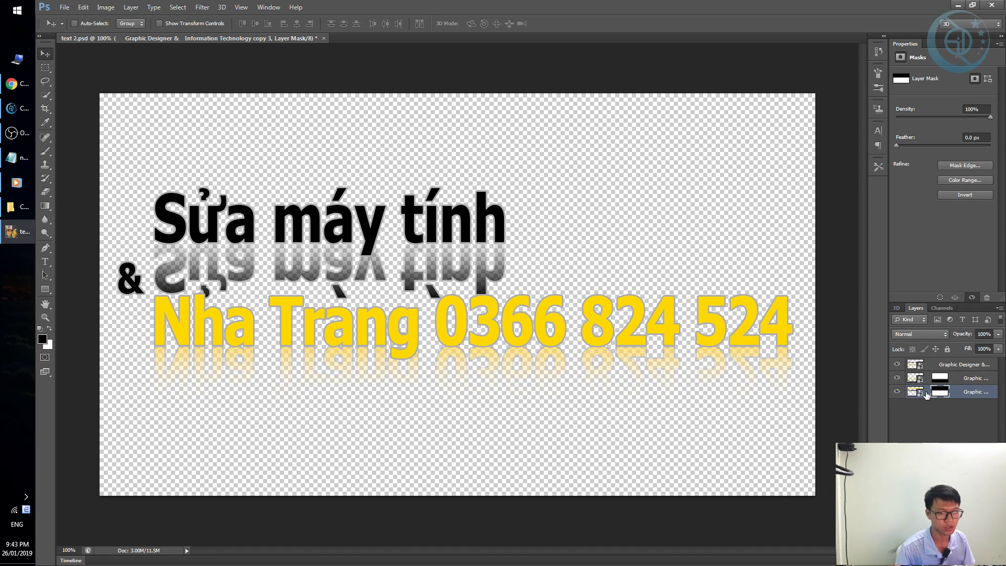
Select the middle reflection layer and toggle the upright text's visibility to check the reflections.
click(924, 381)
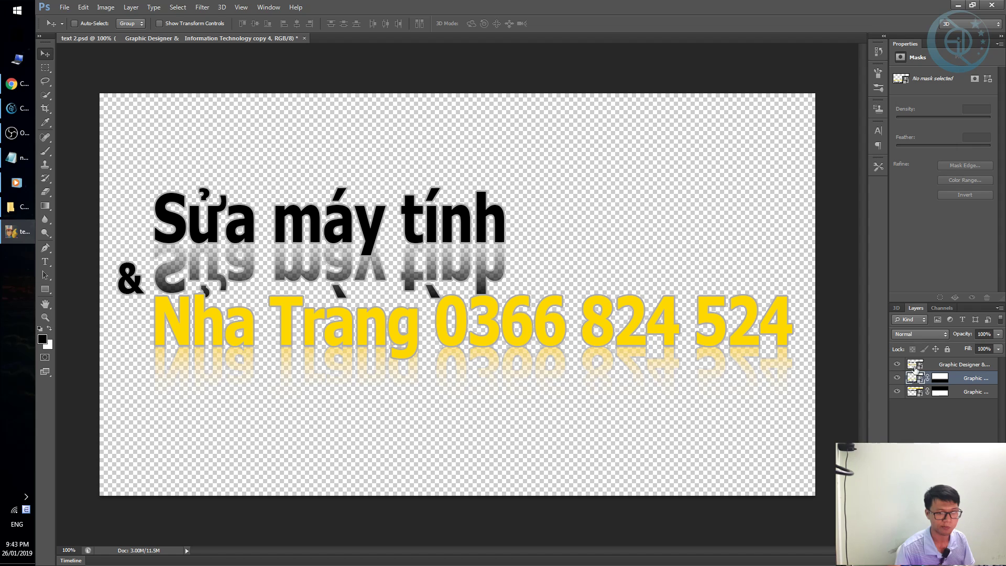
click(897, 365)
click(897, 365)
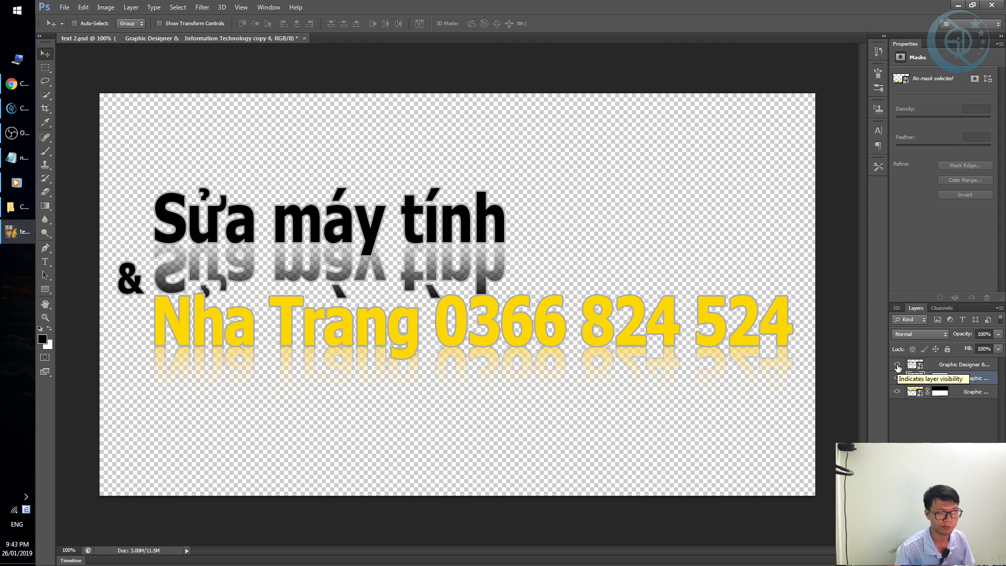
click(897, 365)
click(897, 364)
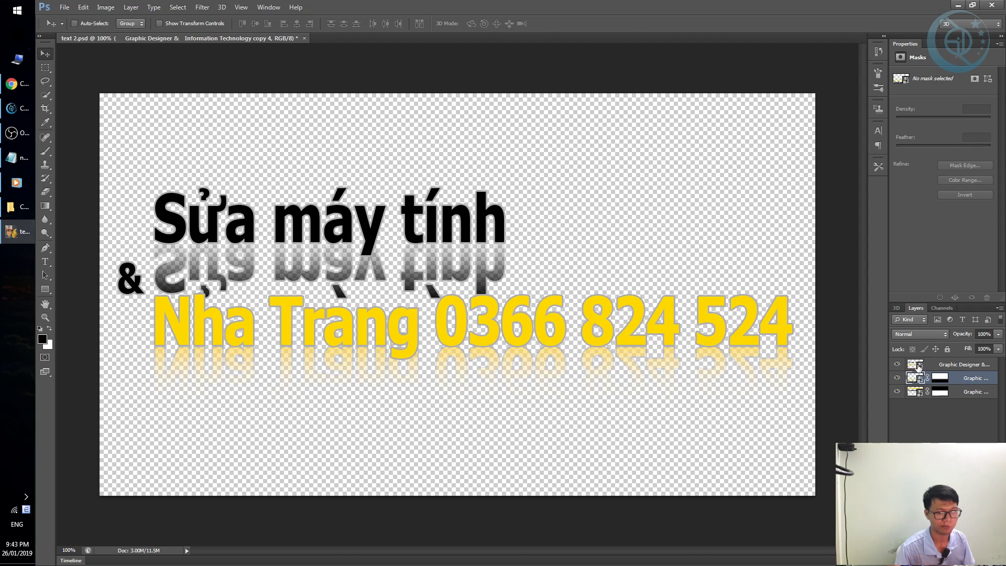
double_click(915, 364)
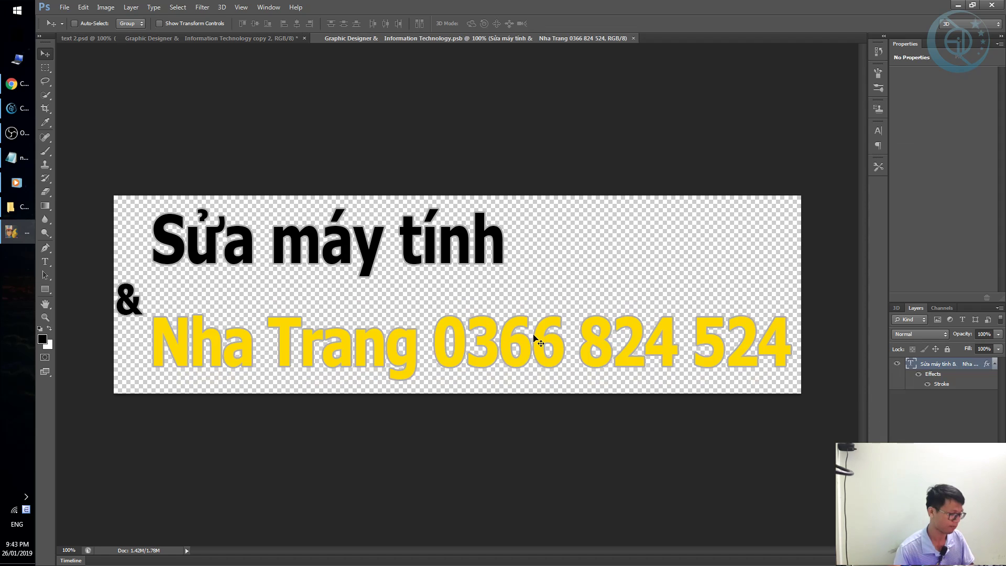
Extend the smart object's canvas above and below the text with the Crop tool.
key(c)
drag(457, 195, 468, 137)
key(Return)
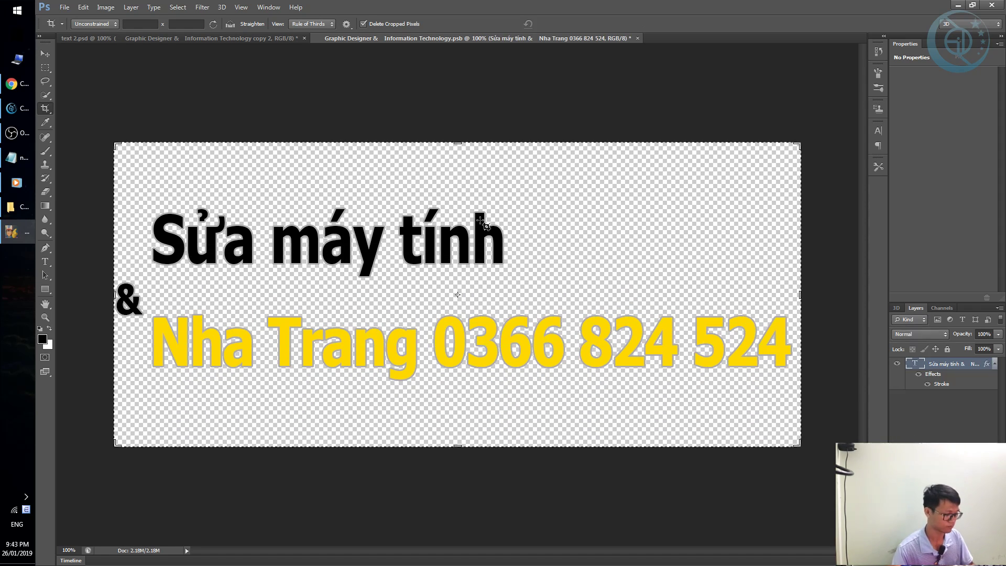
Set the two text lines' leading to 114.01 pt, then commit and save the smart object.
key(t)
click(388, 246)
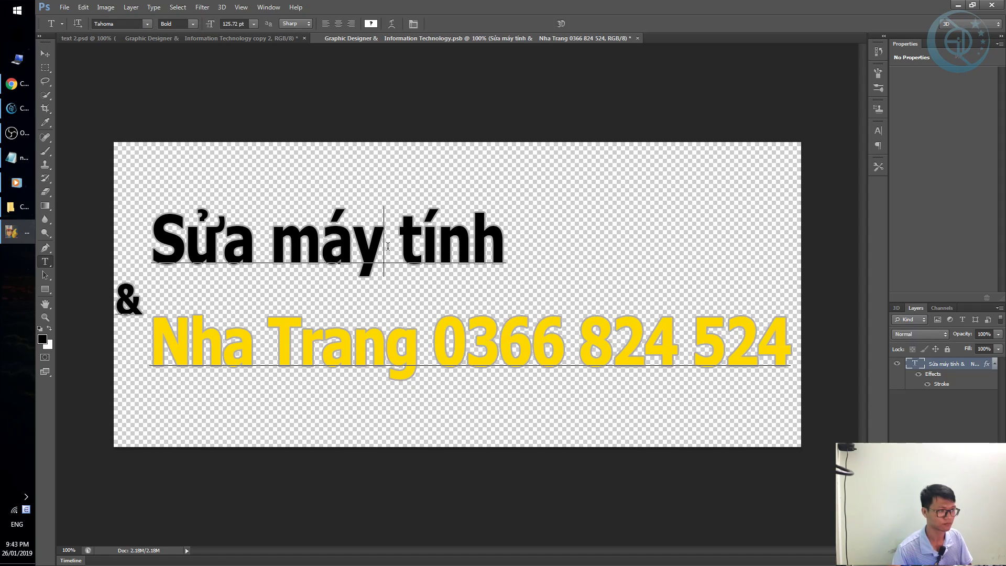
key(ctrl+a)
click(878, 130)
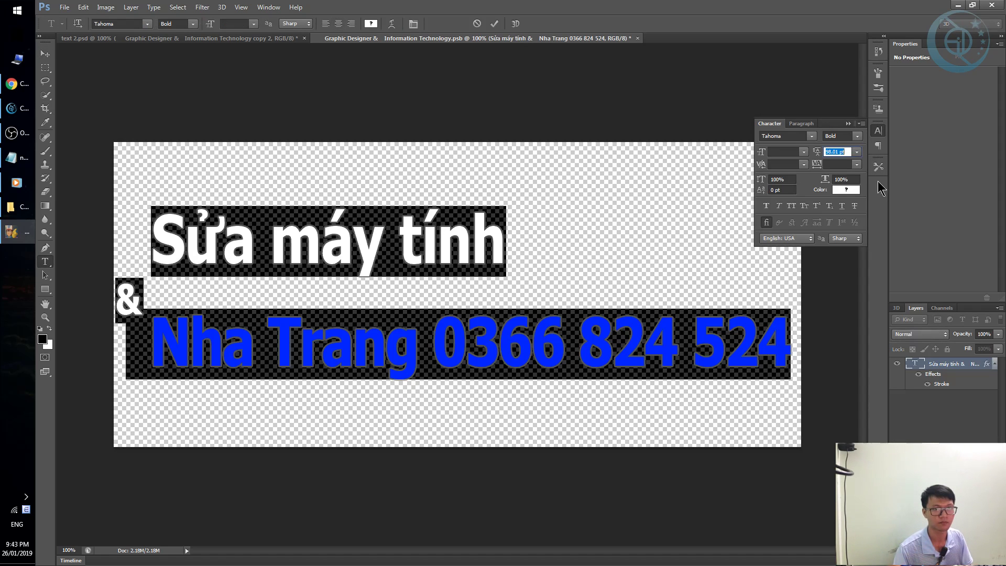
key(Up)
key(Up)
key(Up)
key(Up)
key(Up)
key(Up)
key(Up)
key(Up)
key(Up)
key(Up)
key(Up)
key(Up)
key(Up)
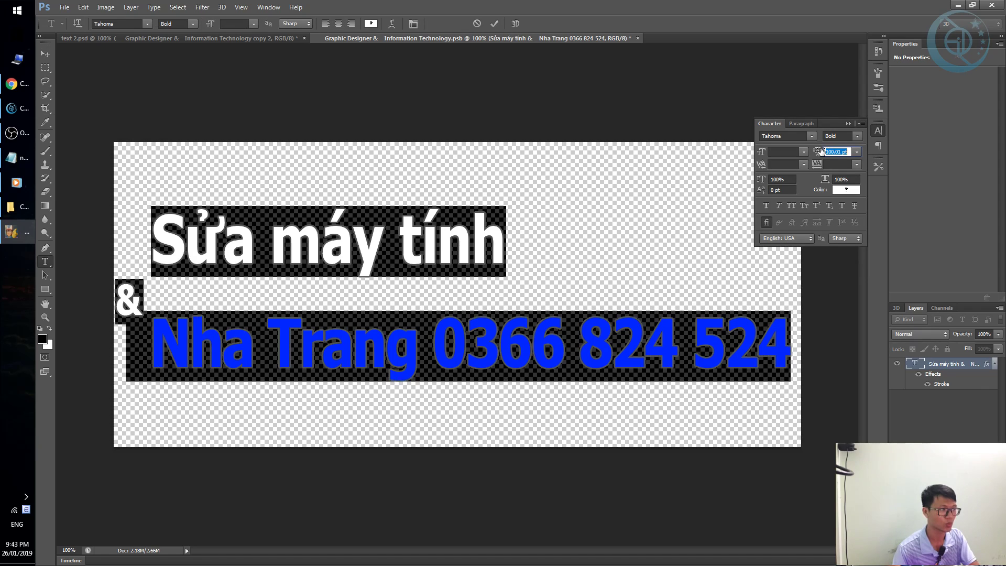
key(Up)
key(Up)
key(Up)
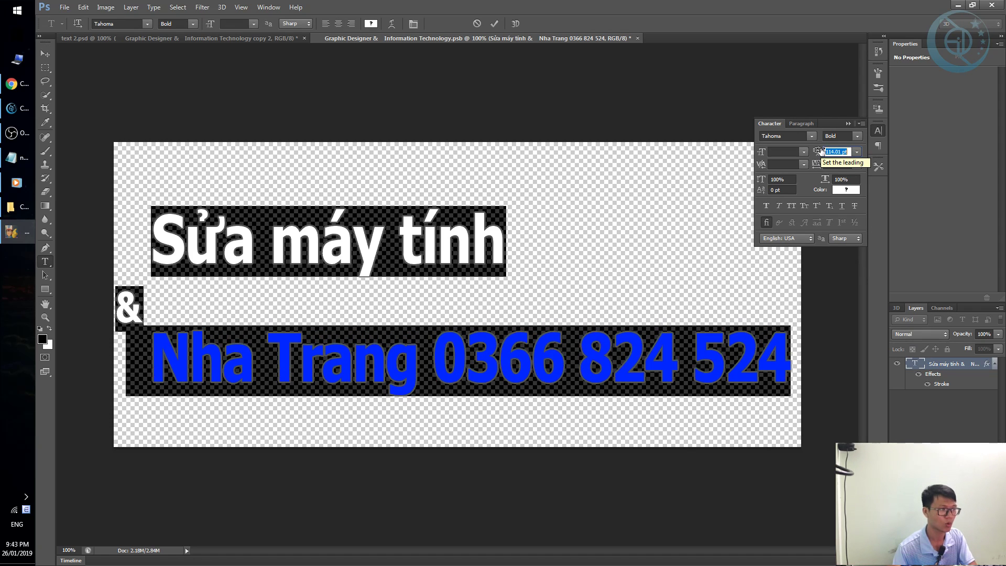
click(848, 123)
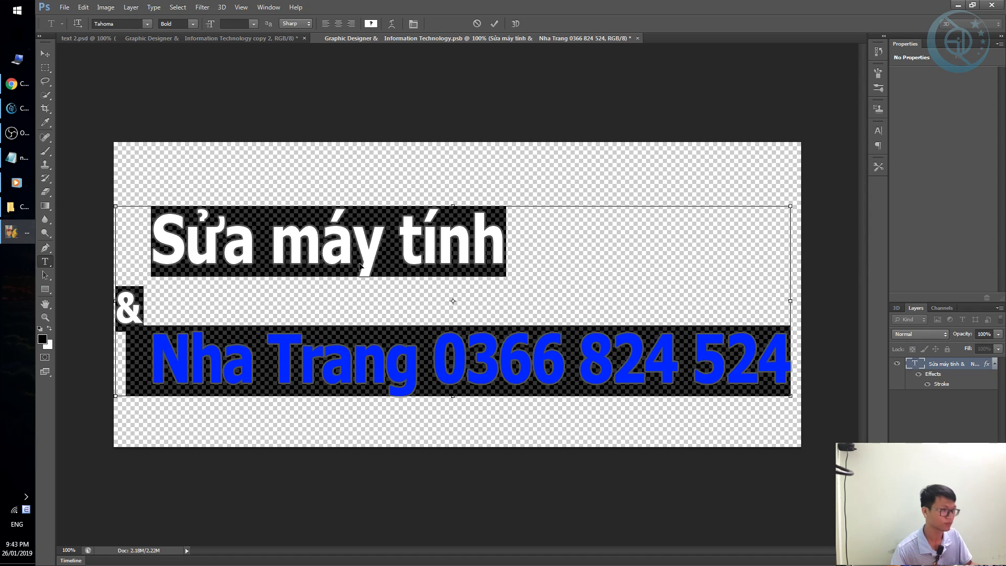
key(ctrl+w)
click(487, 211)
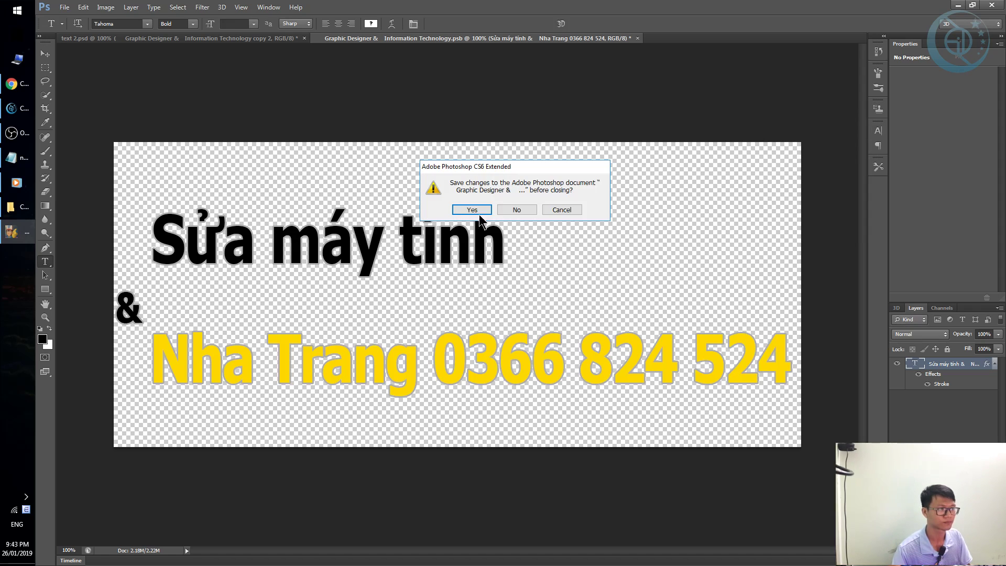
click(480, 209)
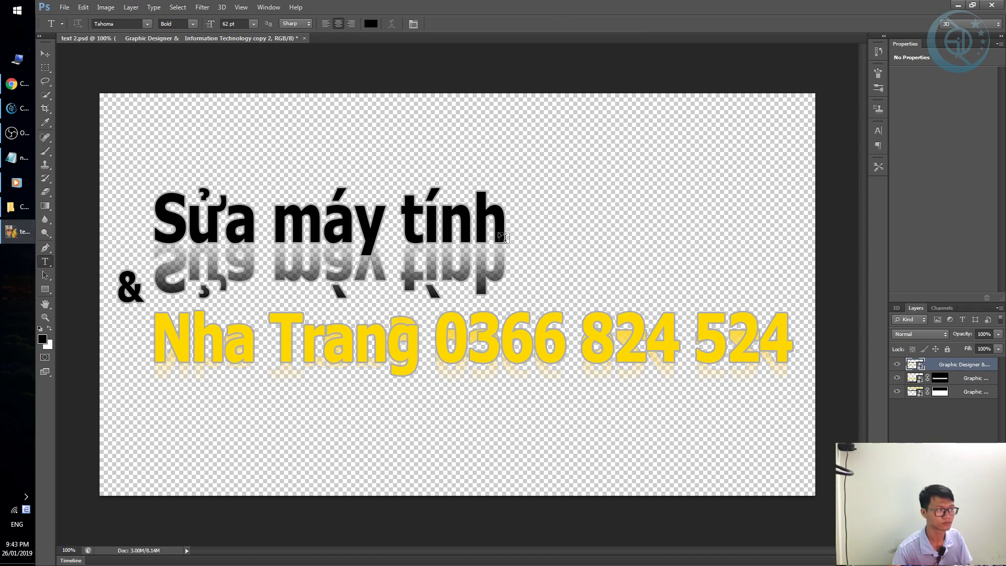
Move the yellow reflection and its fade mask below the numbers, then save and close text 2.psd.
click(911, 380)
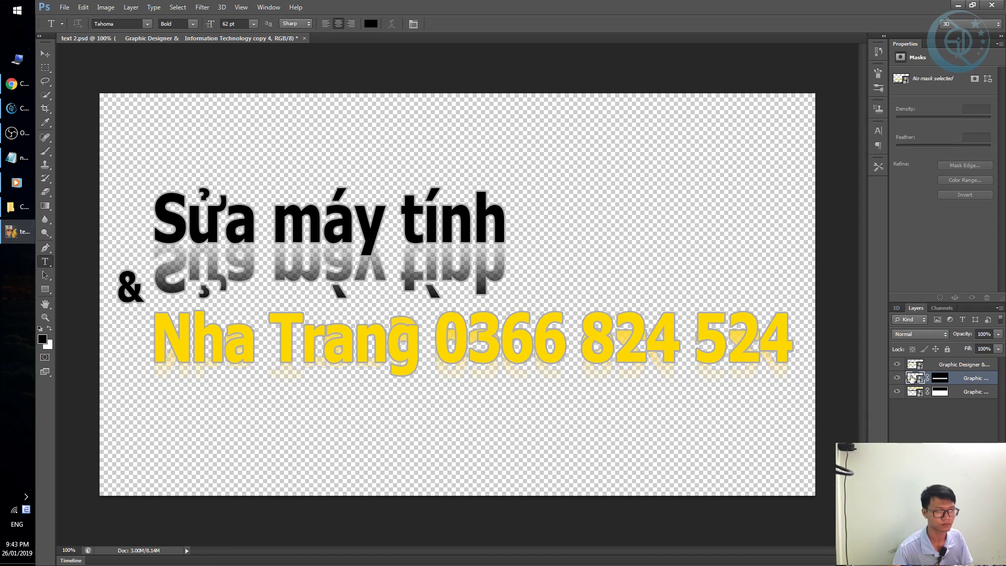
key(v)
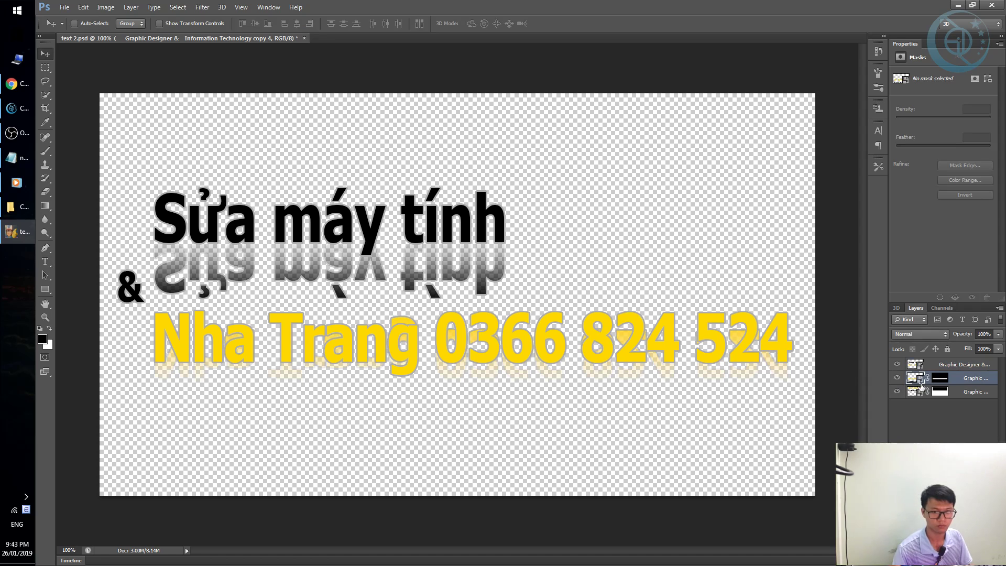
drag(545, 333, 537, 382)
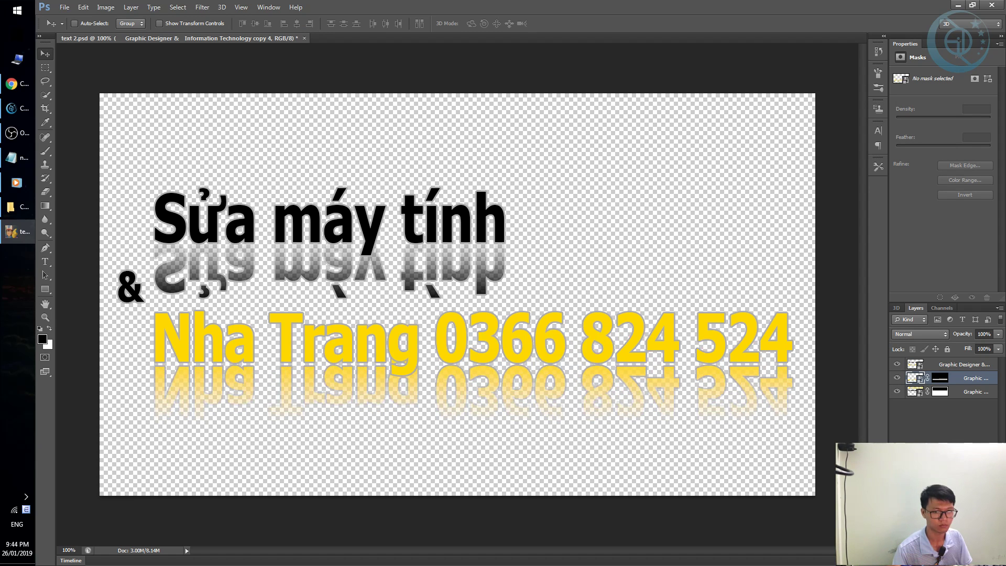
click(922, 414)
click(940, 381)
drag(632, 366, 642, 382)
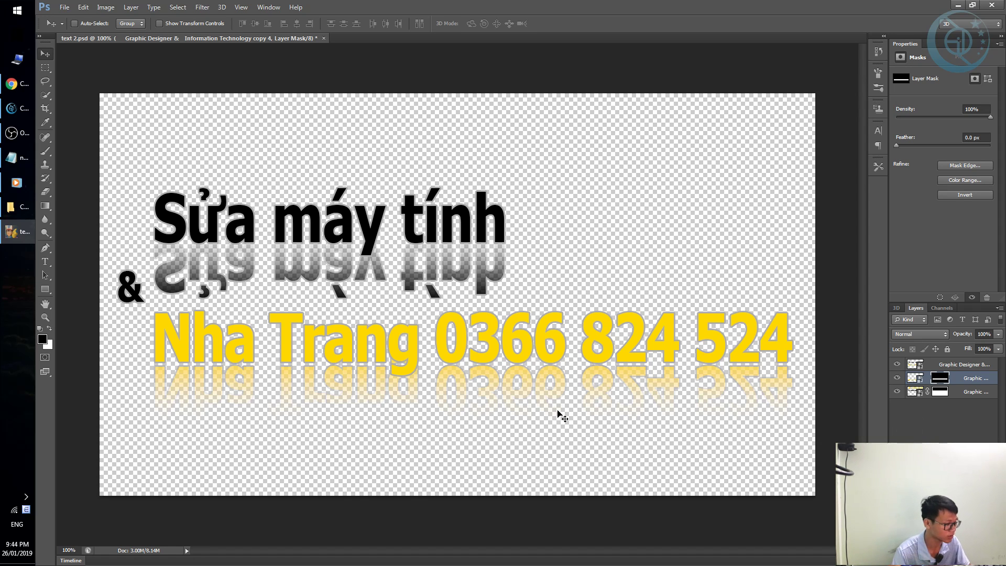
key(ctrl+s)
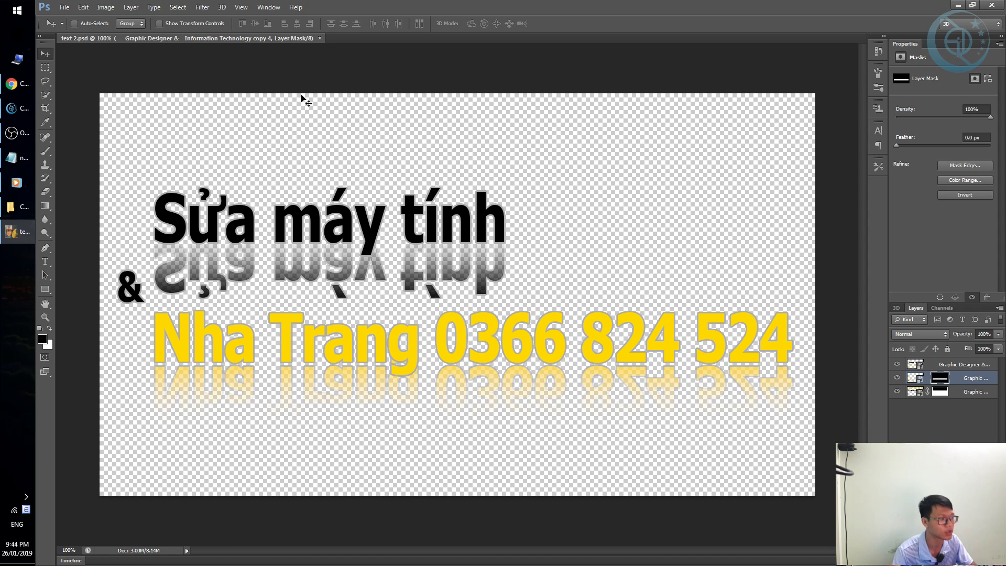
key(ctrl+w)
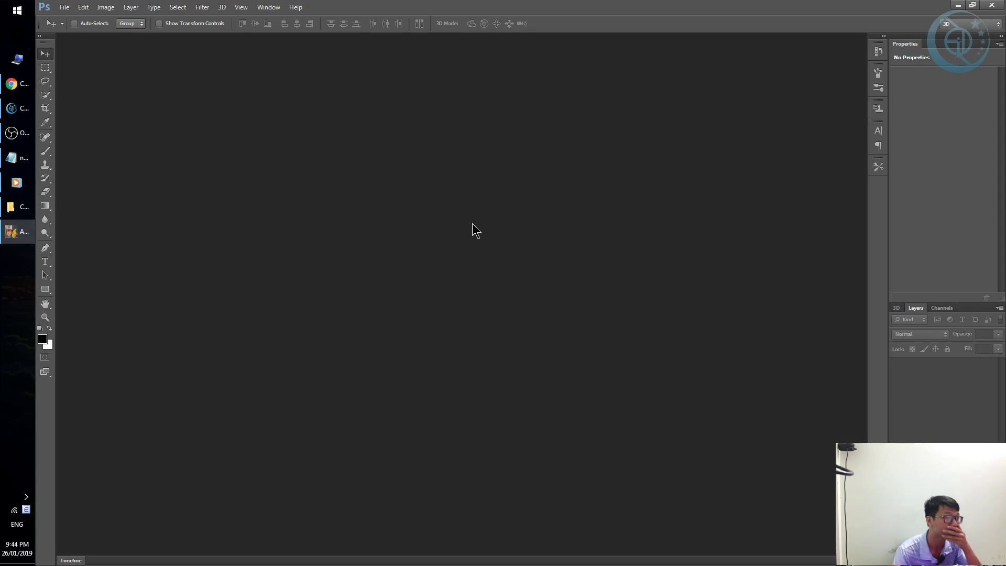
View Logo.png and mask.png from the image folder, then drag Logo.png into Photoshop.
click(16, 206)
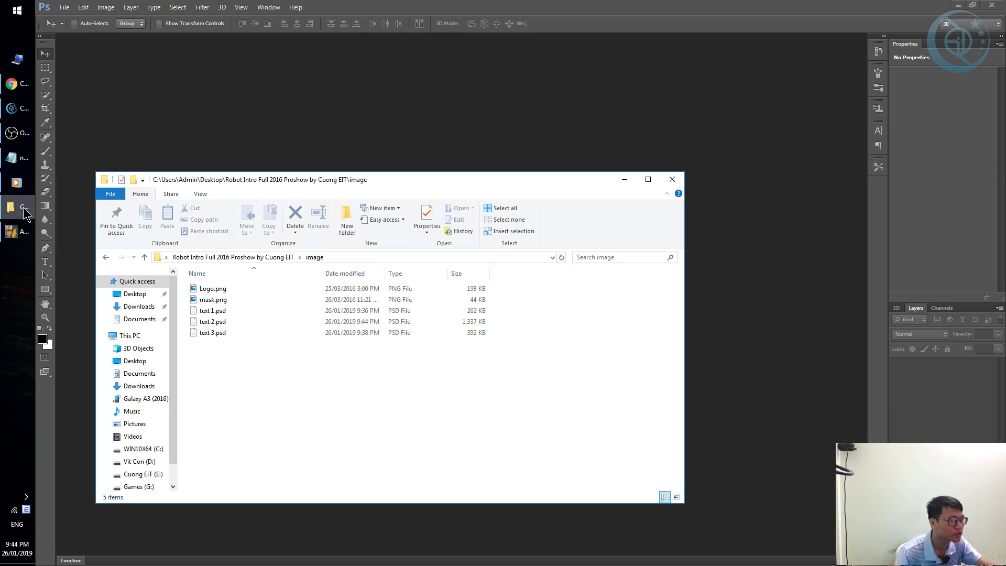
double_click(222, 290)
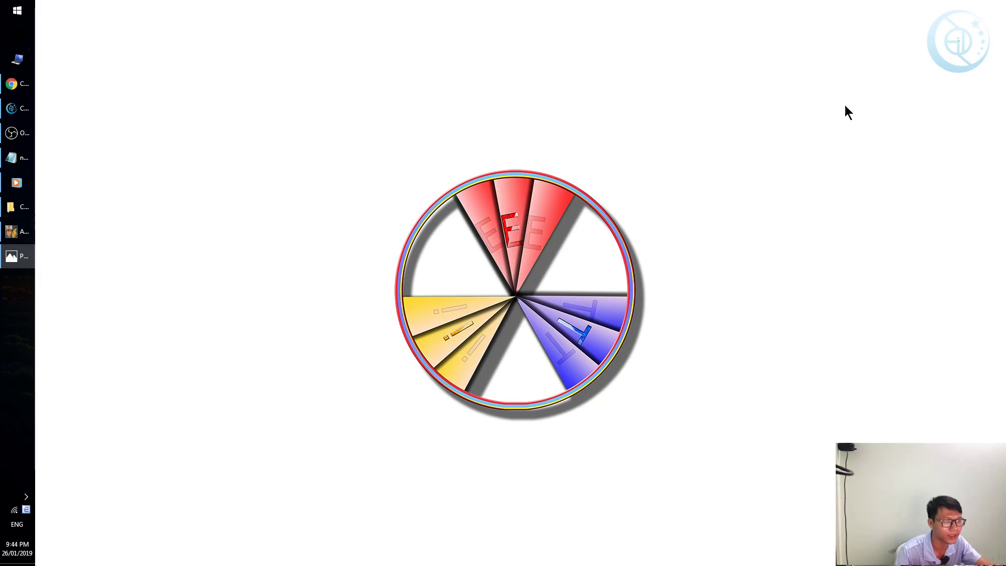
key(alt+F4)
click(234, 303)
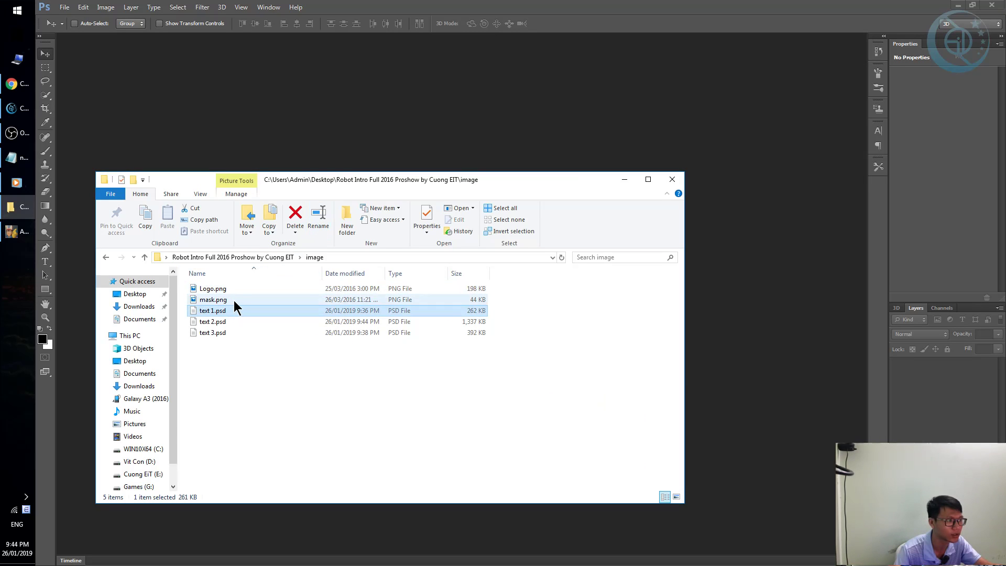
double_click(233, 300)
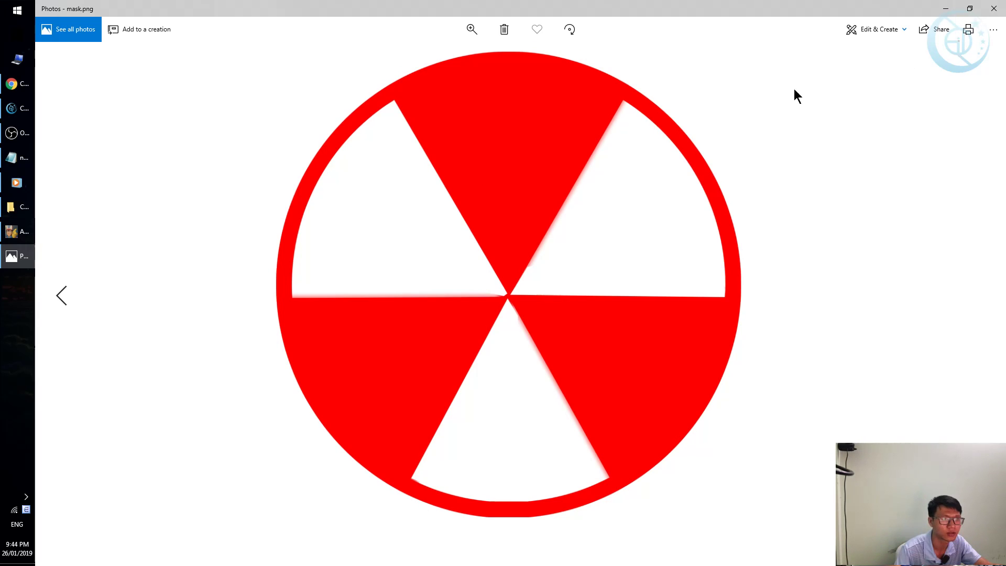
key(alt+F4)
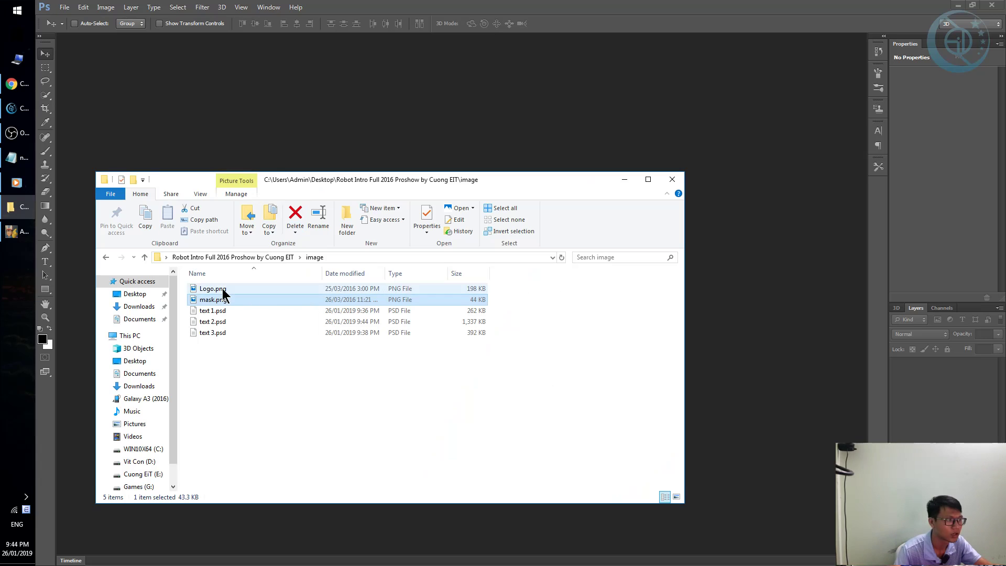
click(219, 288)
drag(218, 290, 507, 111)
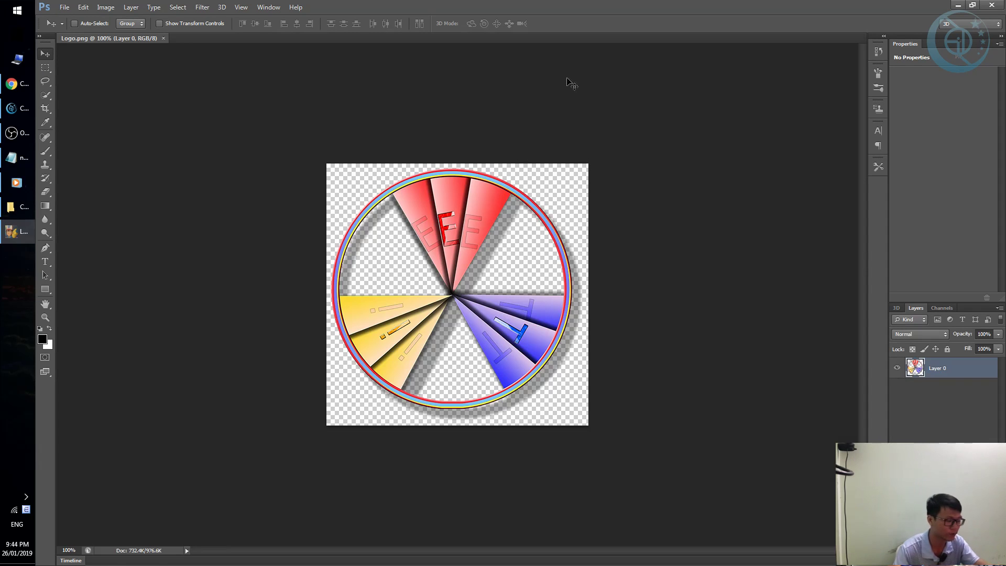
Place Logo EiT trans.png onto the logo canvas and scale it to fit.
key(super+e)
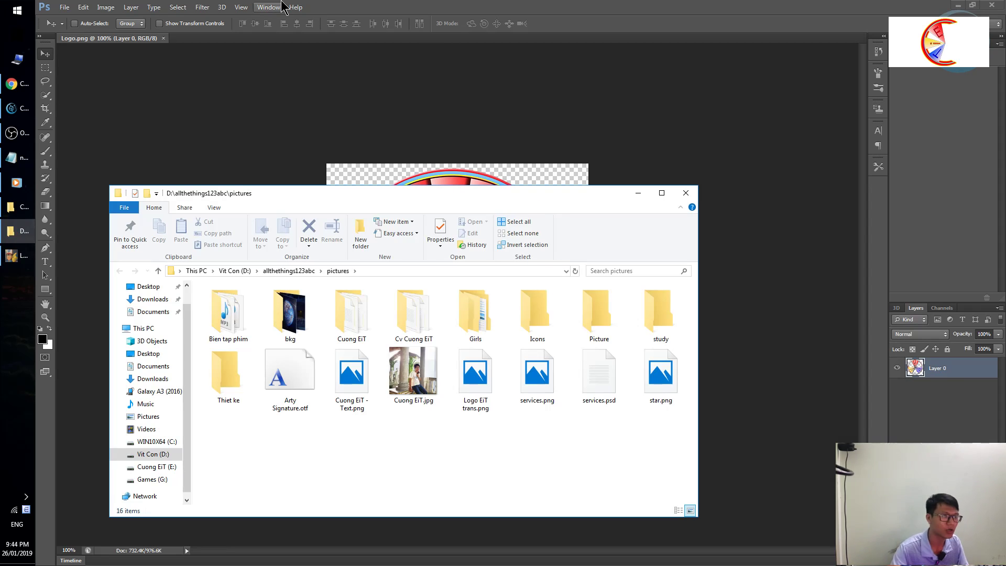
drag(439, 194, 864, 190)
drag(897, 354, 451, 299)
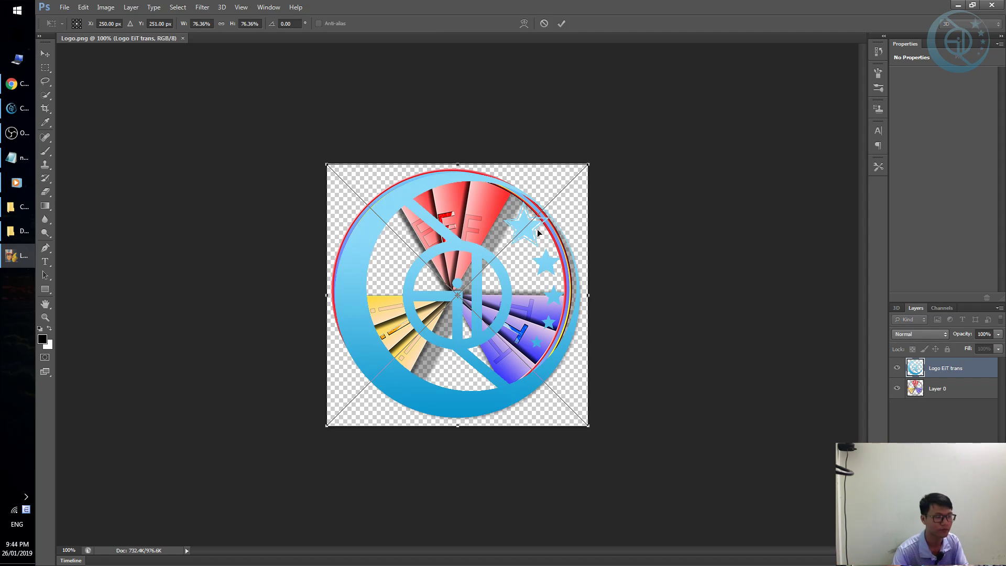
drag(591, 165, 601, 166)
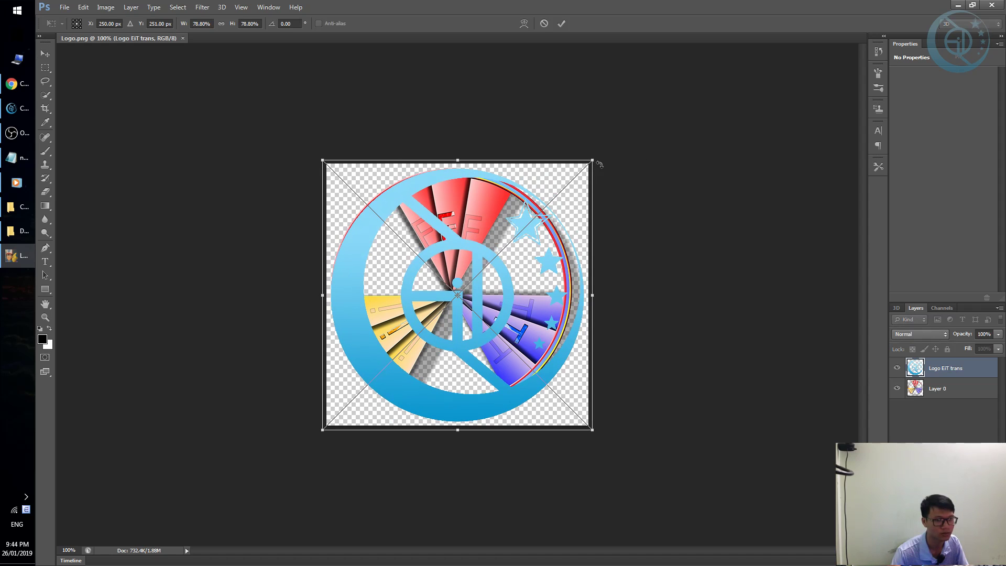
key(Return)
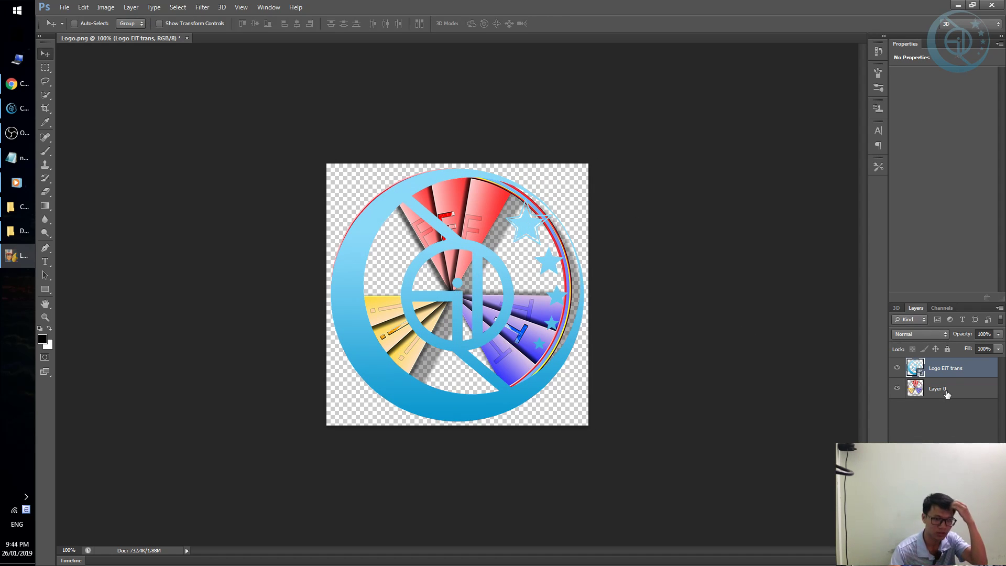
Delete the old multicoloured wheel layer and save Logo.png.
click(947, 394)
key(Delete)
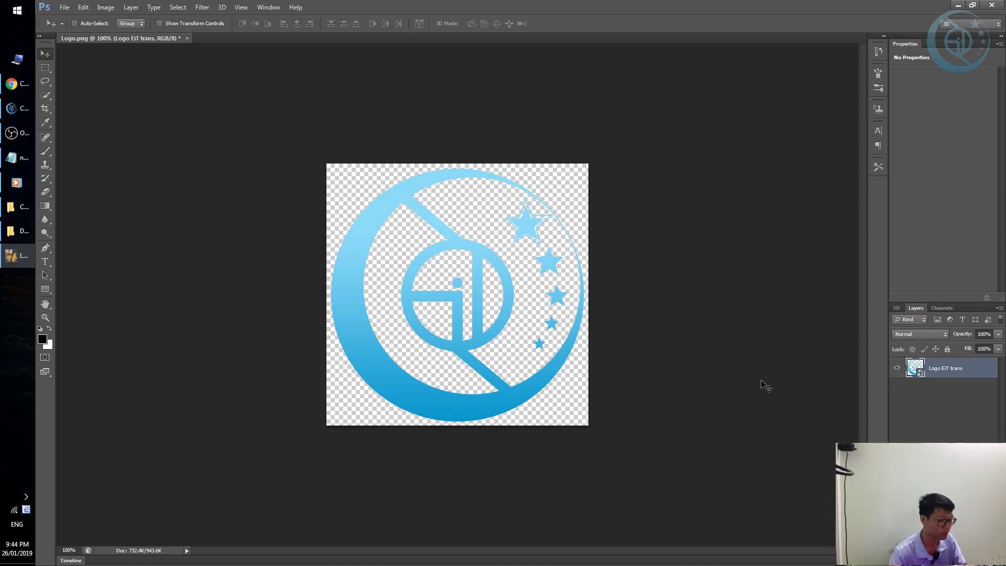
key(ctrl+s)
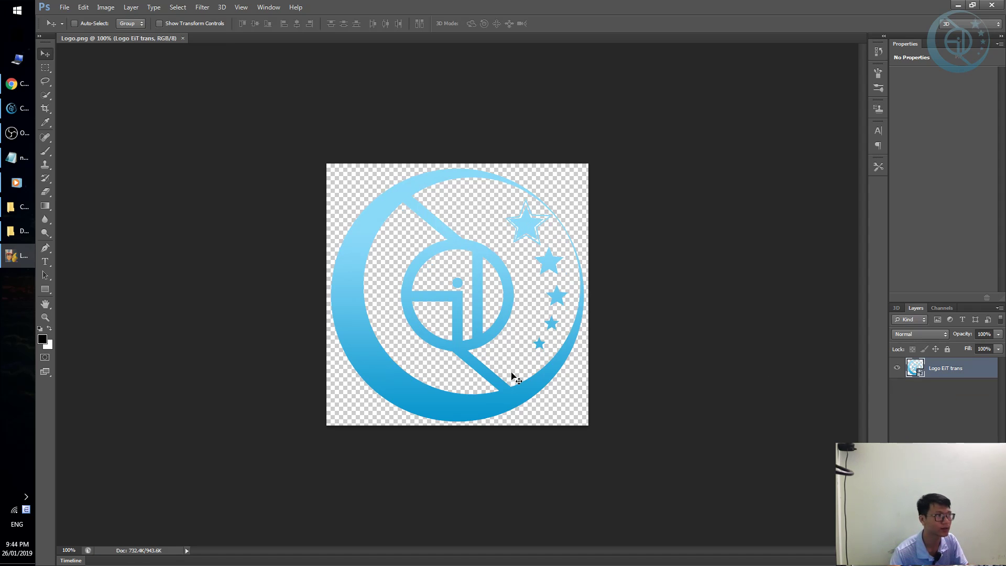
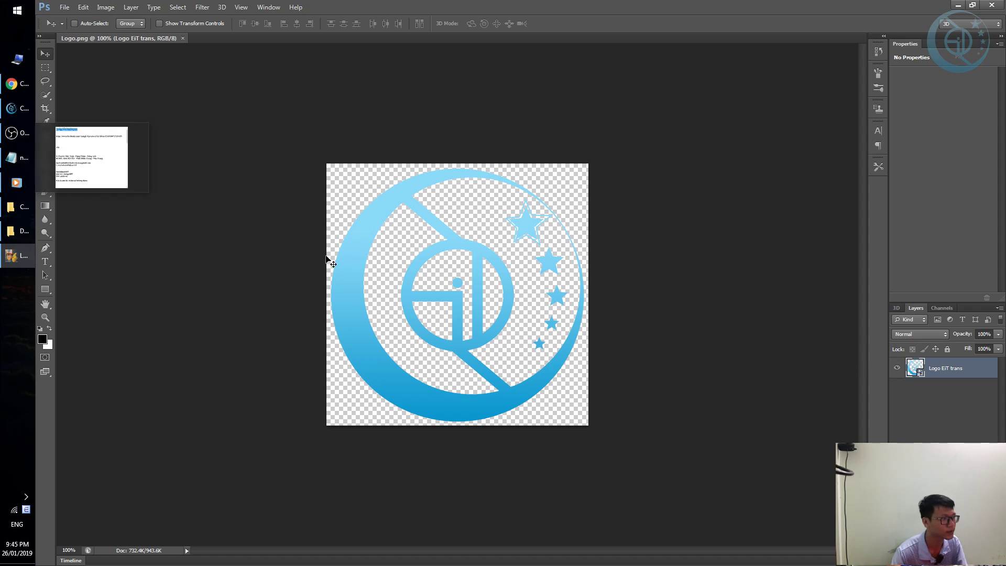
Apply a red Color Overlay style to the Logo EiT trans layer, turning the logo red.
right_click(946, 366)
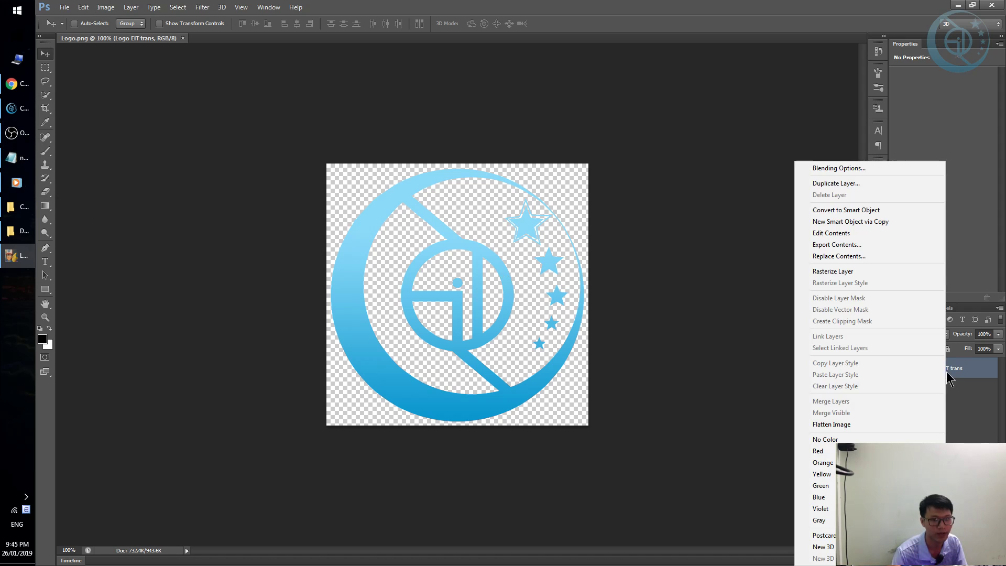
click(857, 168)
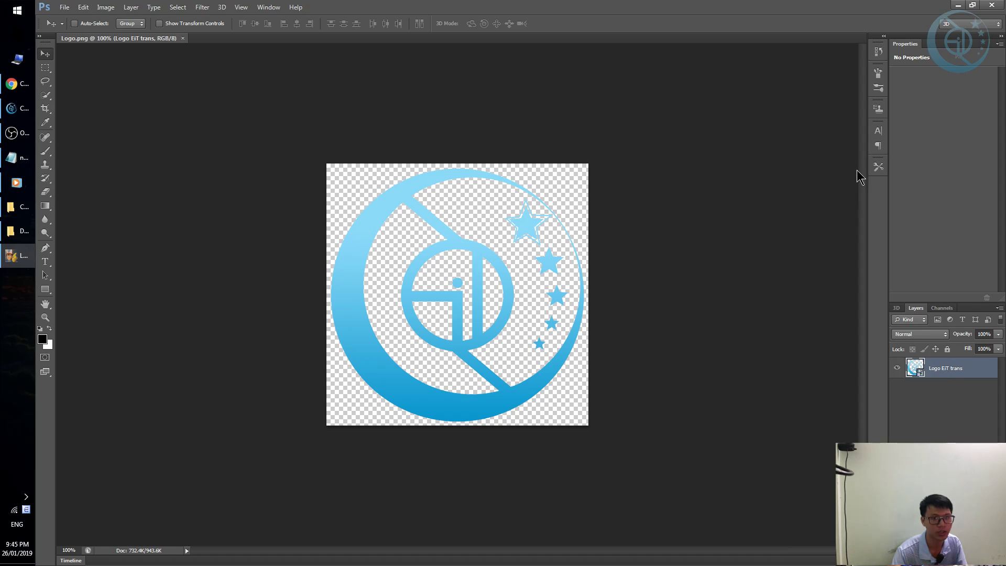
drag(553, 109, 802, 122)
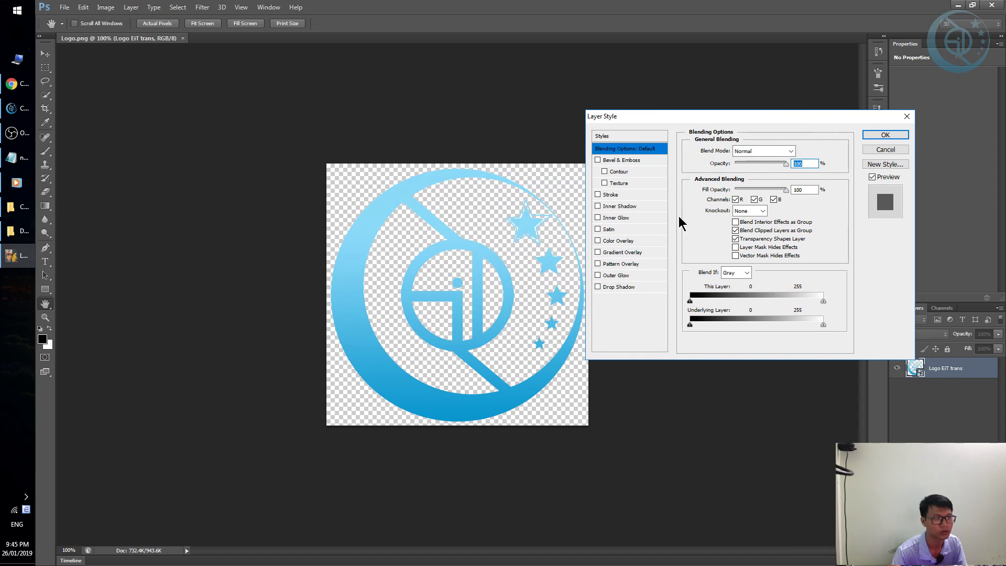
click(628, 241)
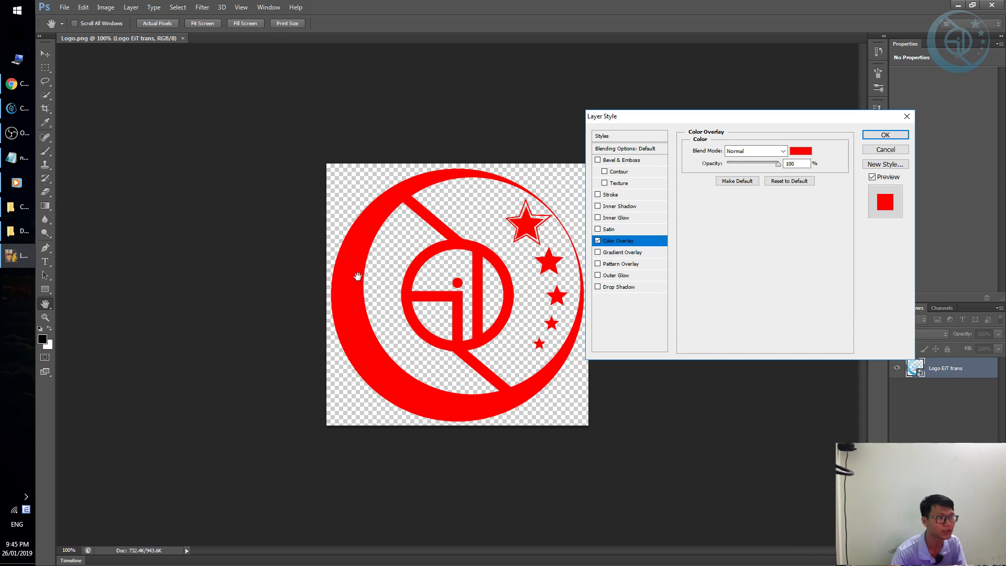
click(891, 135)
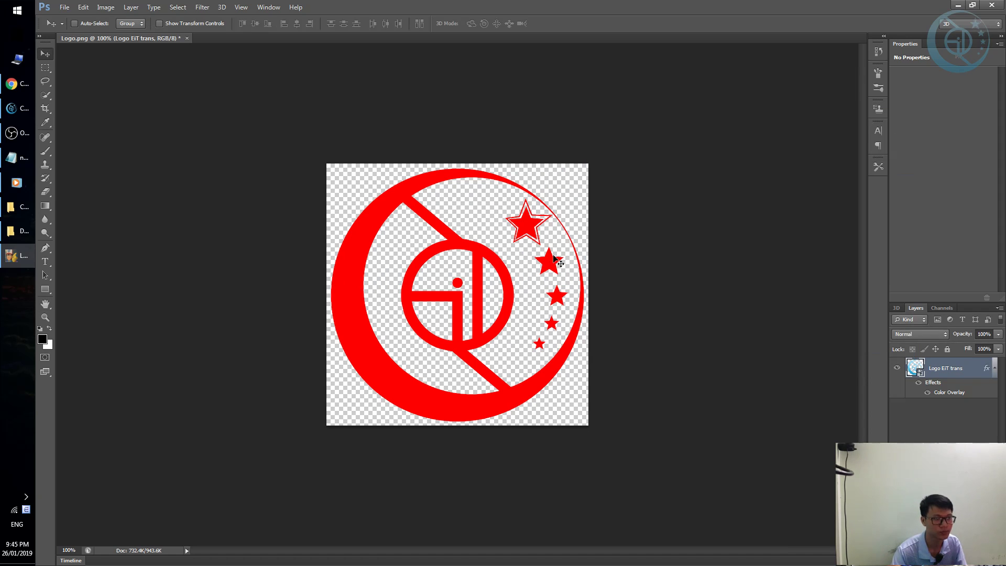
Save a PNG copy over mask.png, accepting default PNG options, then close a stray folder window.
key(ctrl+shift+s)
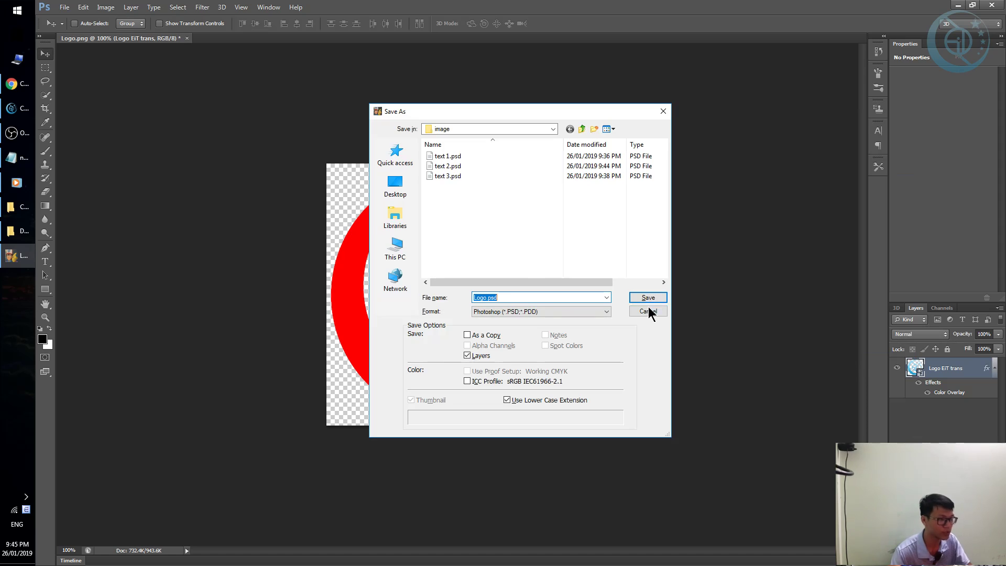
click(530, 311)
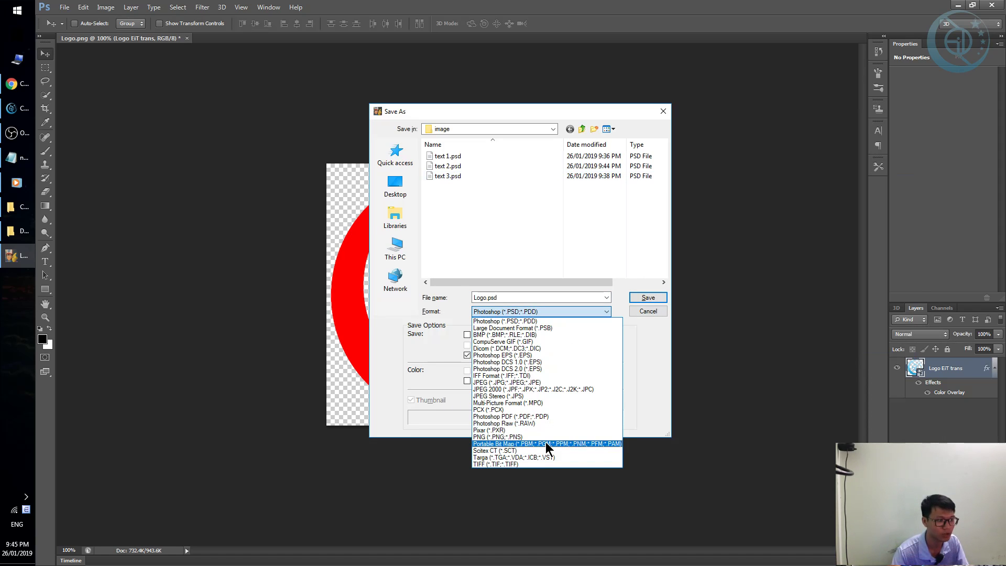
click(527, 436)
click(462, 166)
double_click(462, 166)
click(489, 209)
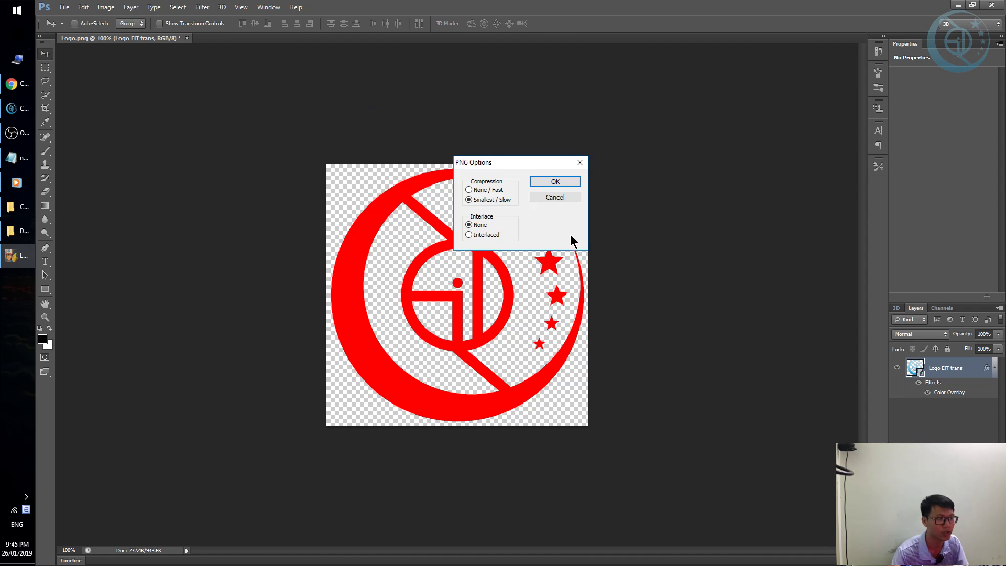
click(570, 183)
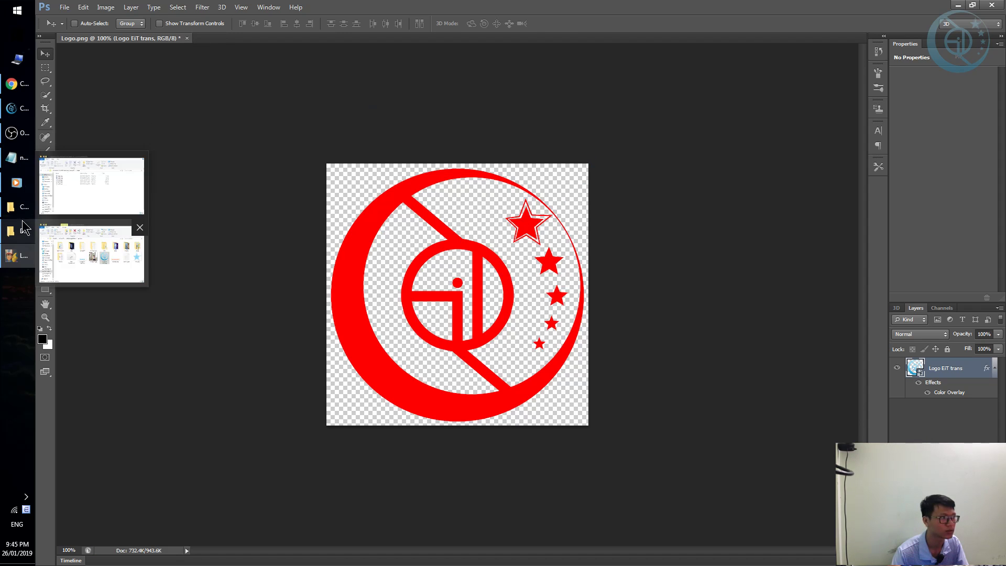
click(21, 231)
key(alt+F4)
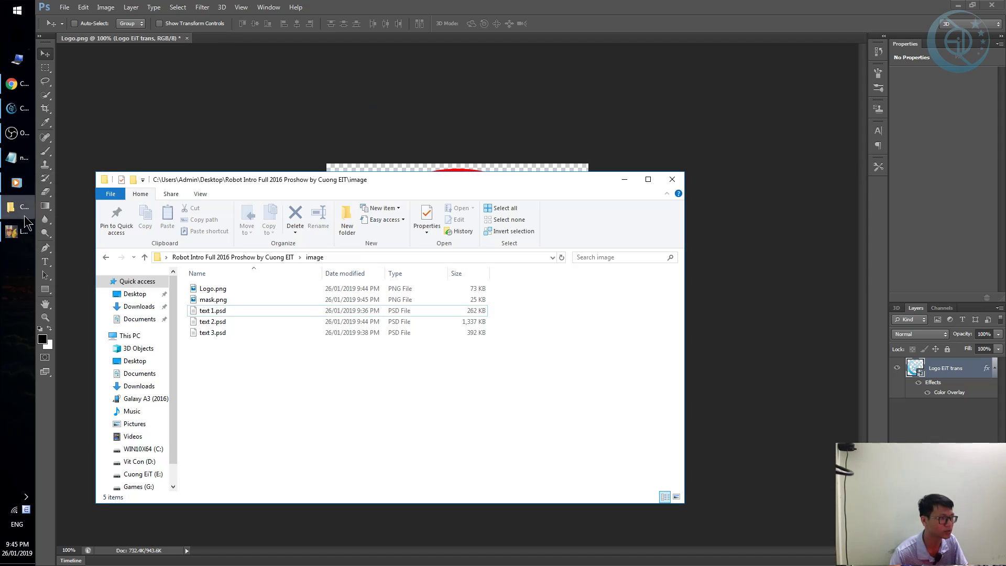
Switch the image folder's view to large icons.
click(20, 206)
right_click(311, 376)
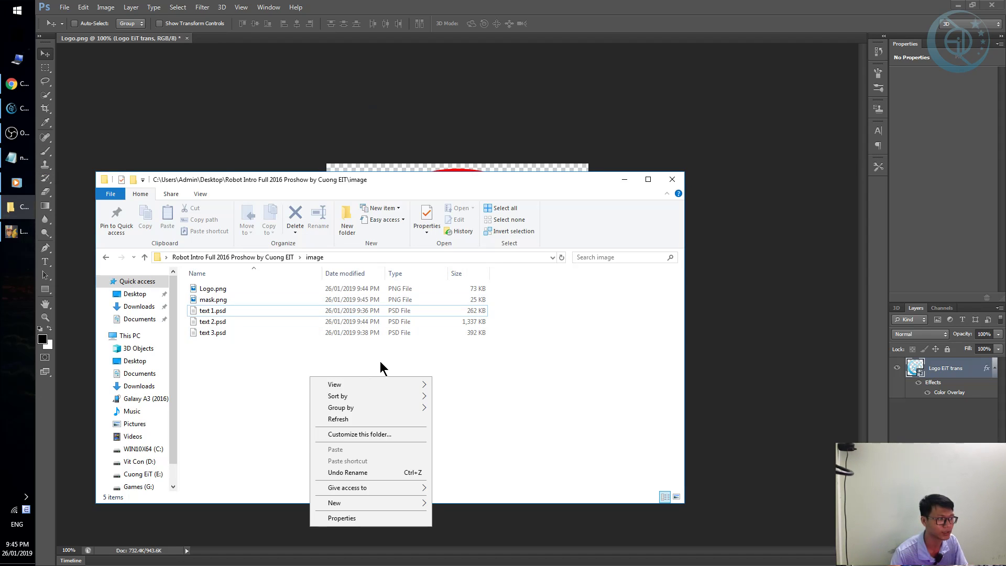
mouse_move(409, 387)
click(473, 393)
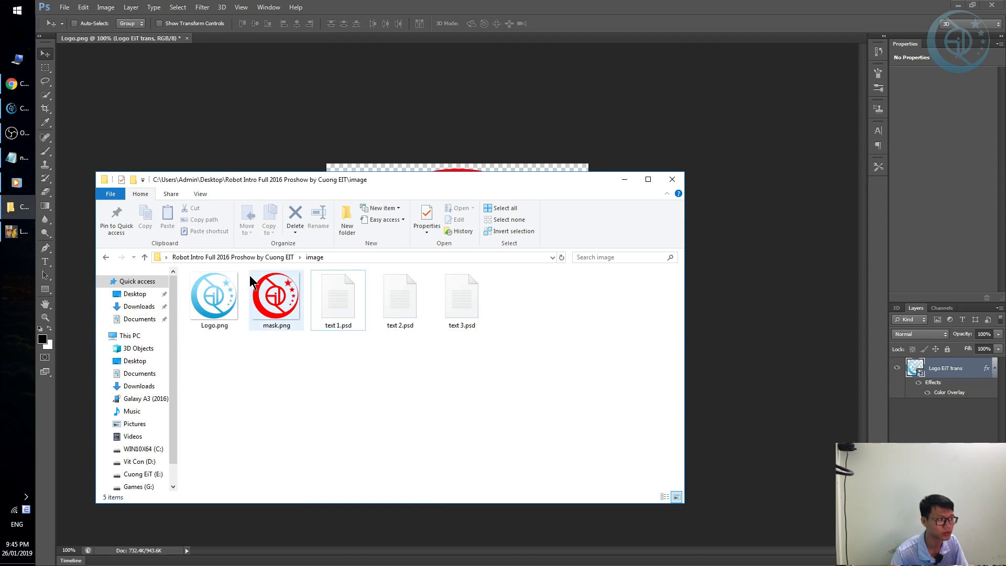
Compare the mask.png and Logo.png thumbnails, close the folder, and quit Photoshop.
click(276, 296)
click(204, 307)
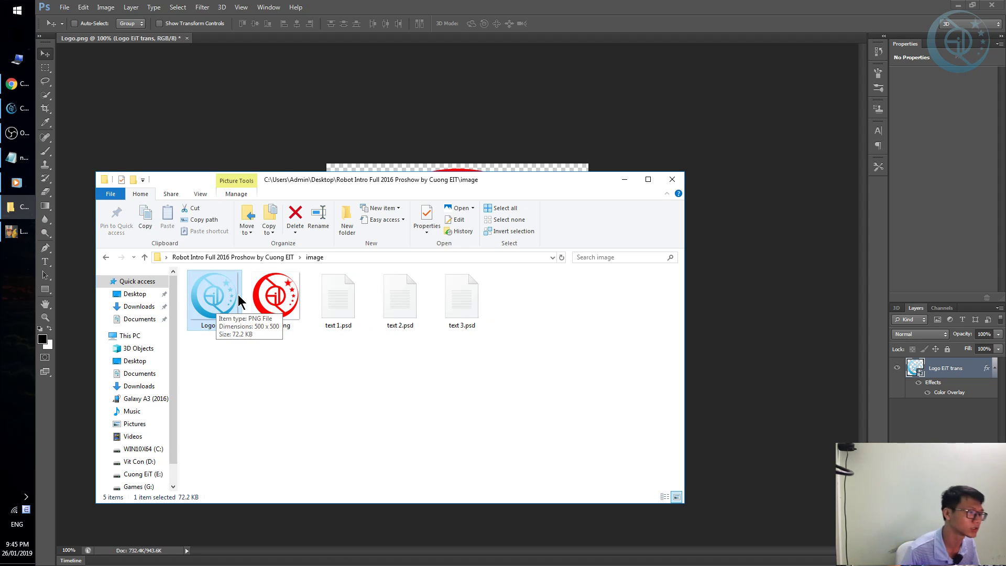
click(276, 298)
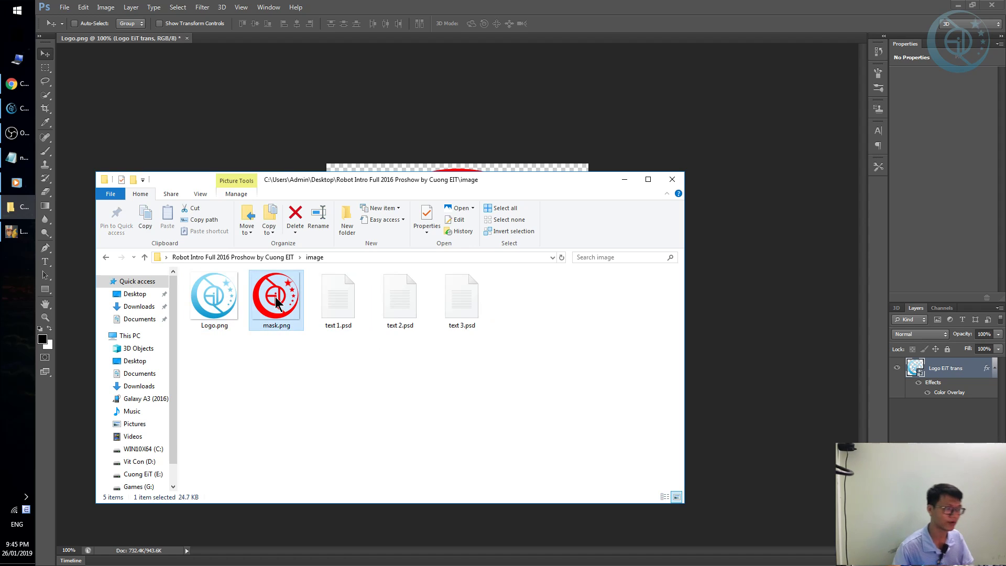
click(677, 179)
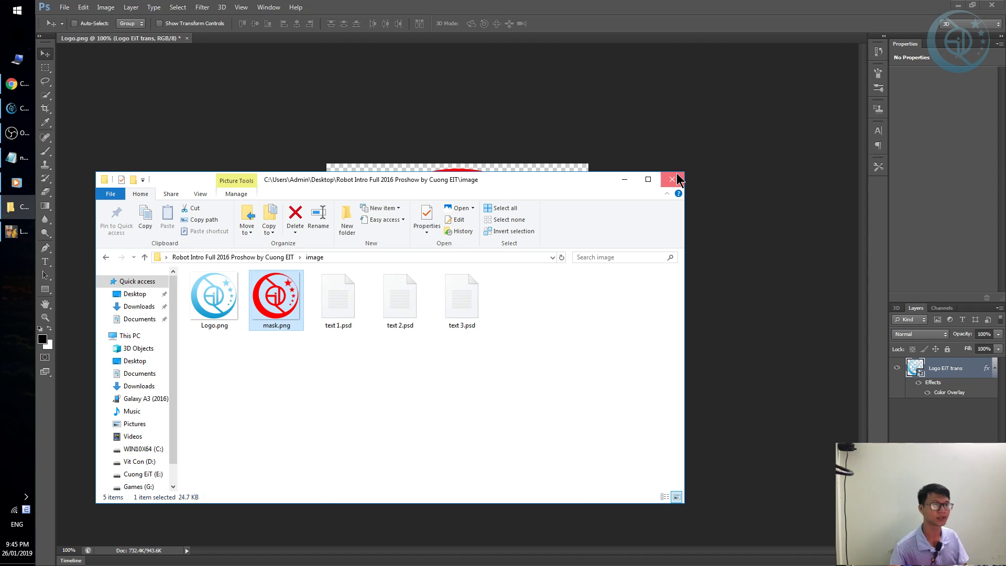
key(ctrl+q)
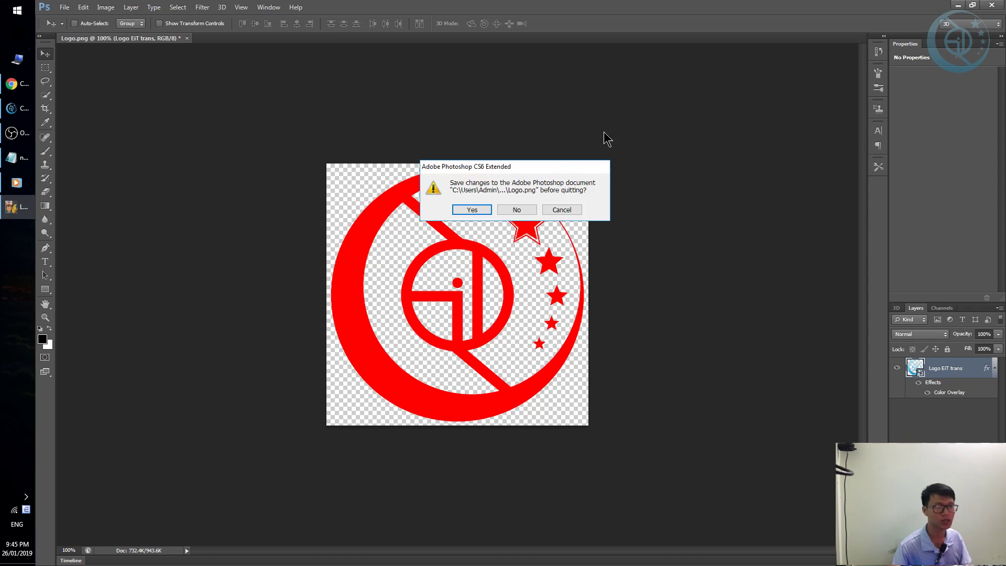
Decline saving the logo changes and launch ProShow Producer (Prs 9.0) from Start.
click(517, 211)
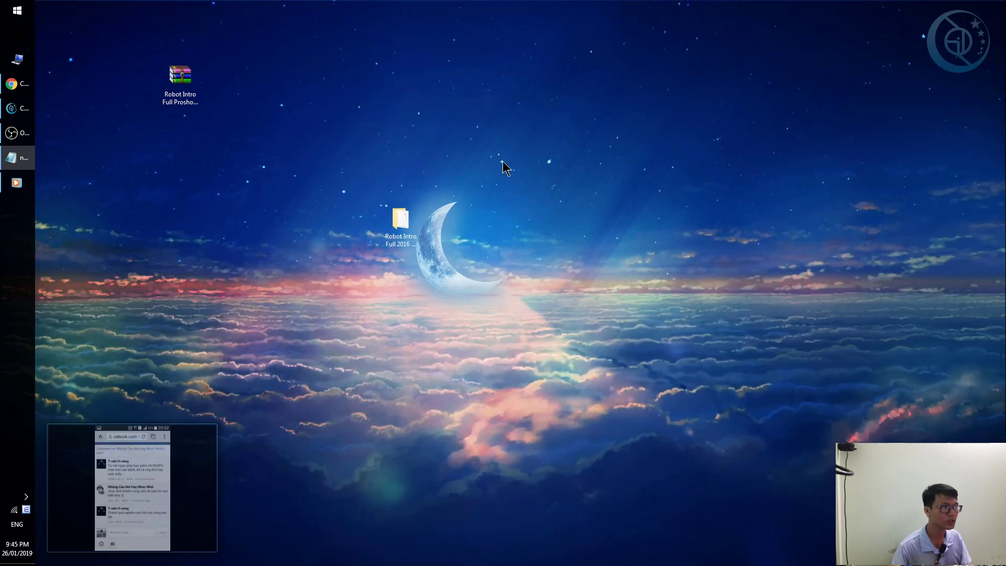
click(16, 10)
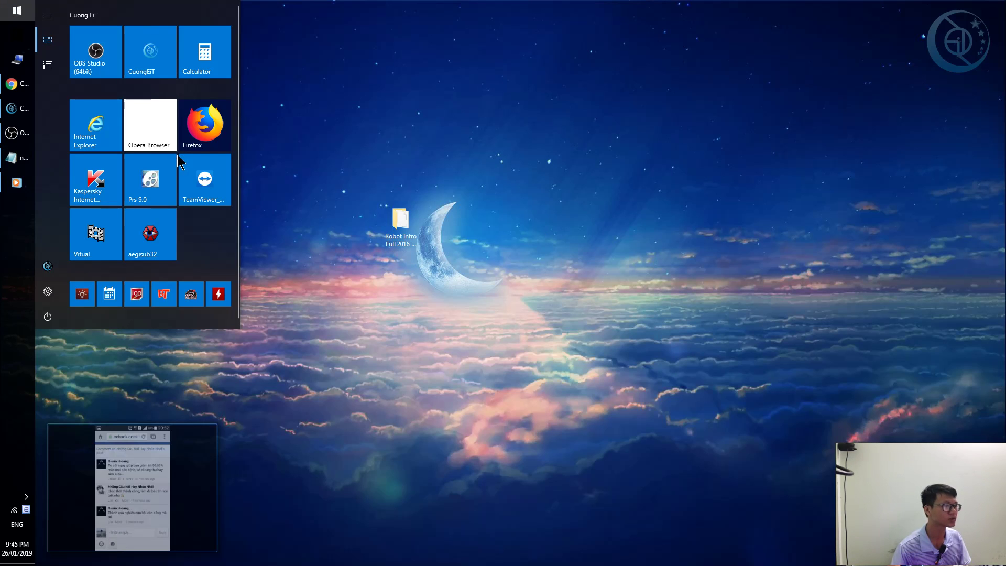
click(163, 190)
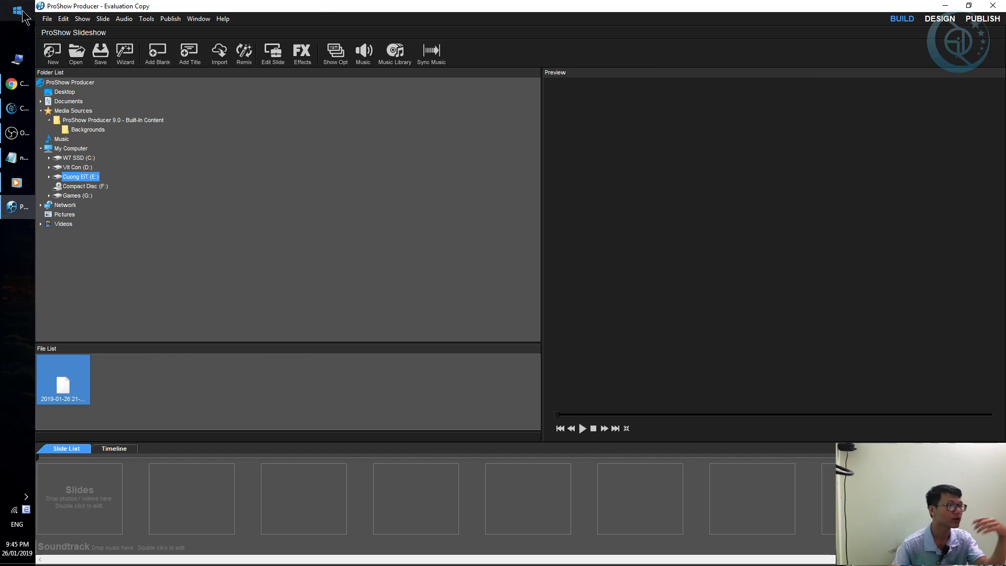
Open Desktop > Robot Intro > ProShow Slideshow.psh, dismissing the old-format and missing-font warnings.
click(76, 51)
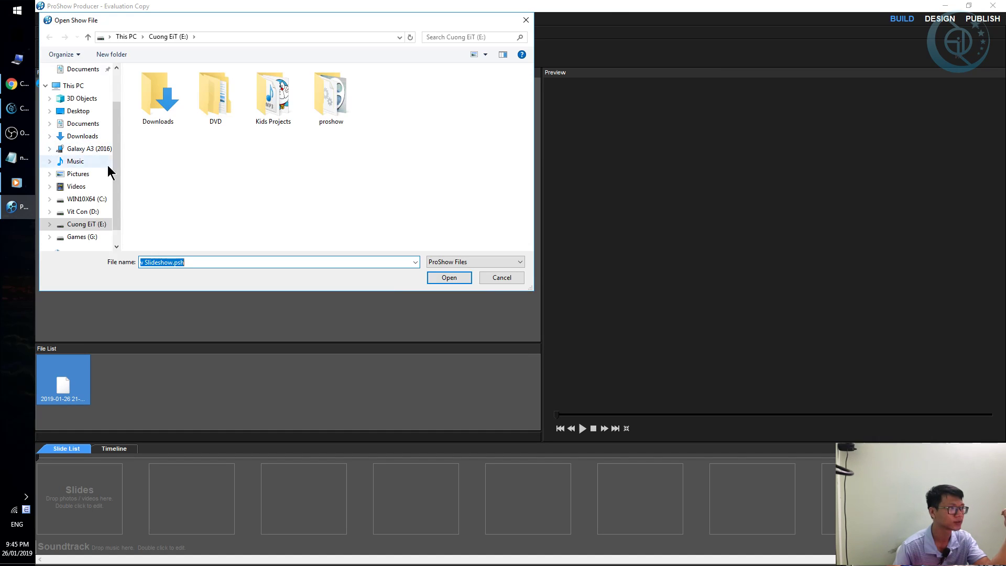
click(89, 111)
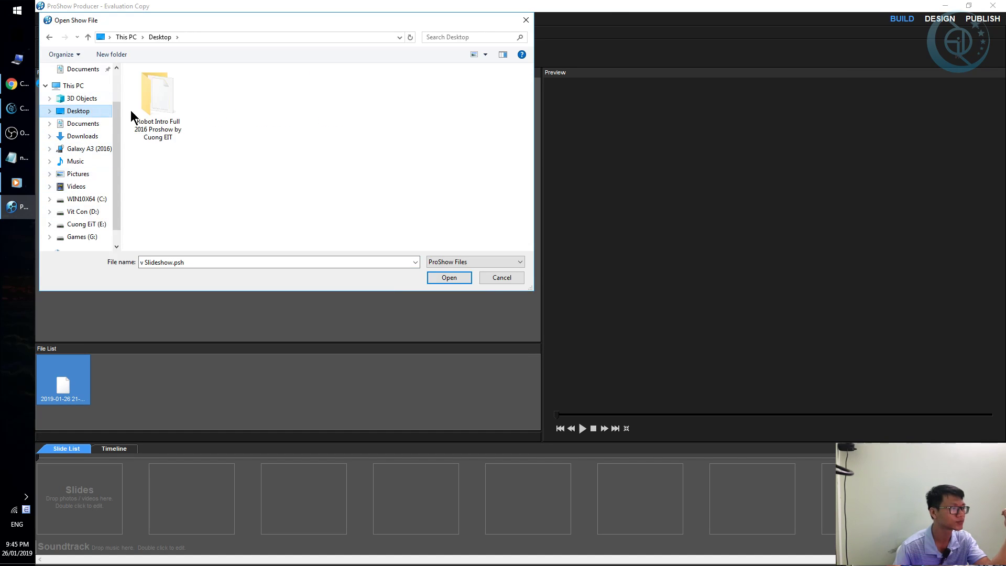
double_click(163, 94)
double_click(169, 118)
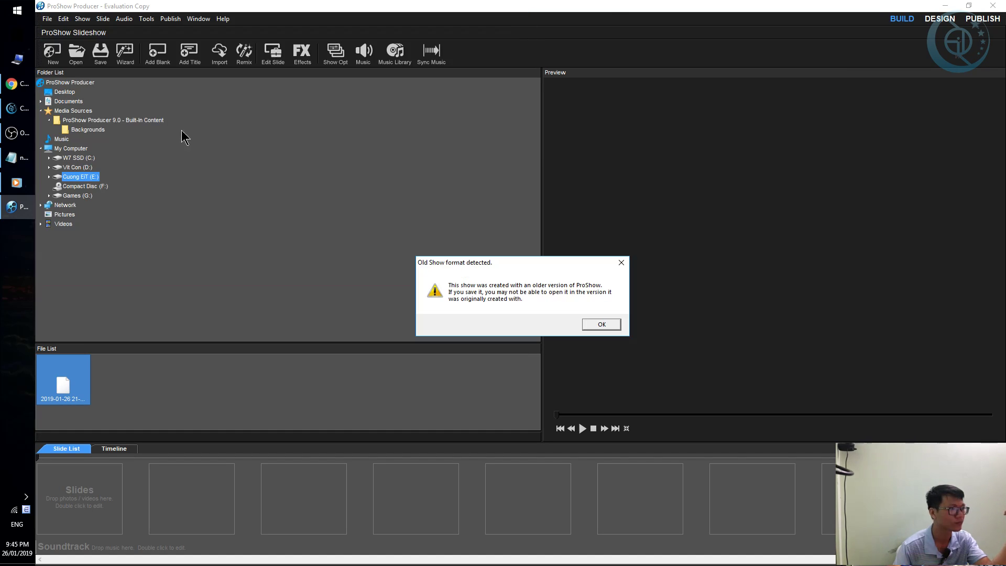
click(609, 326)
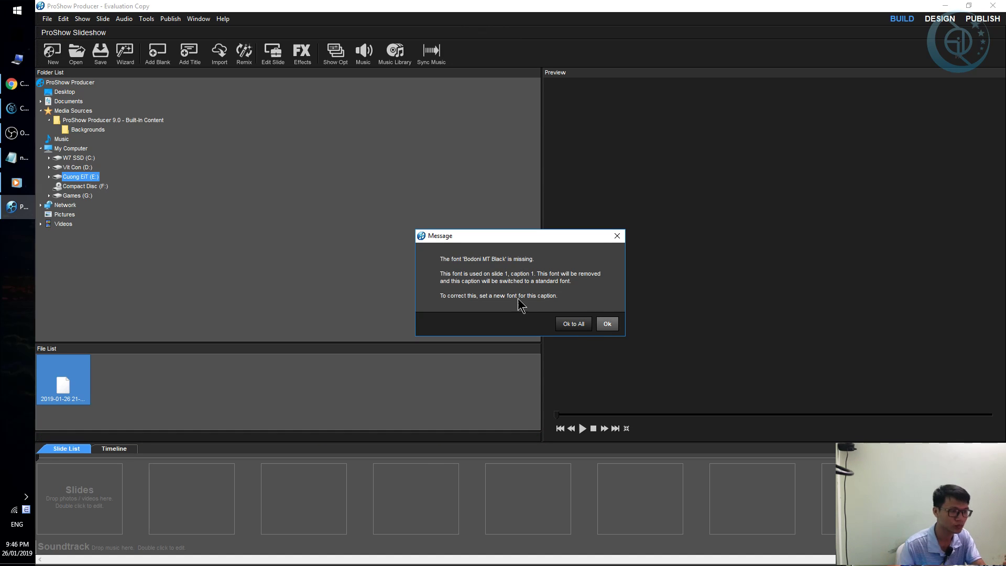
click(572, 324)
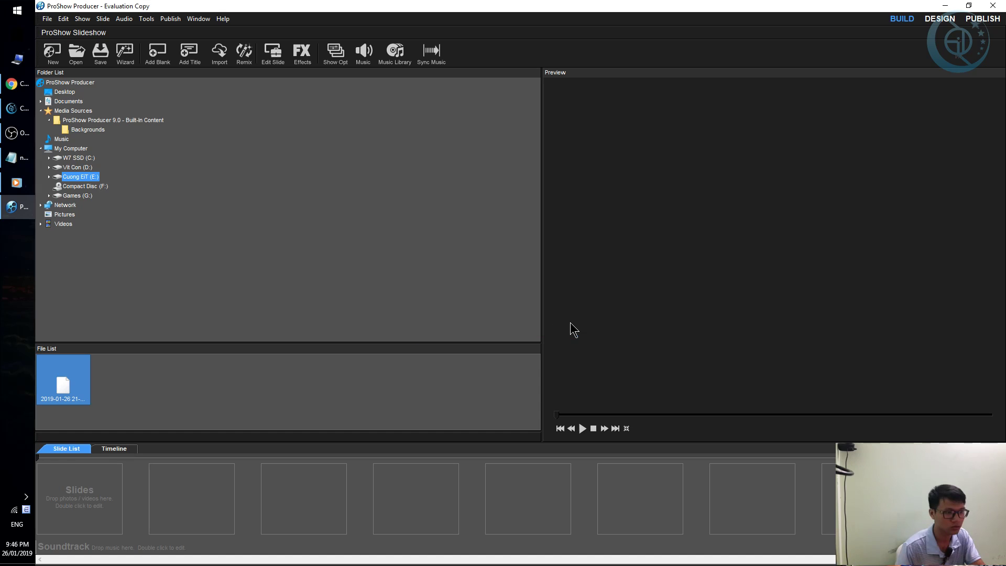